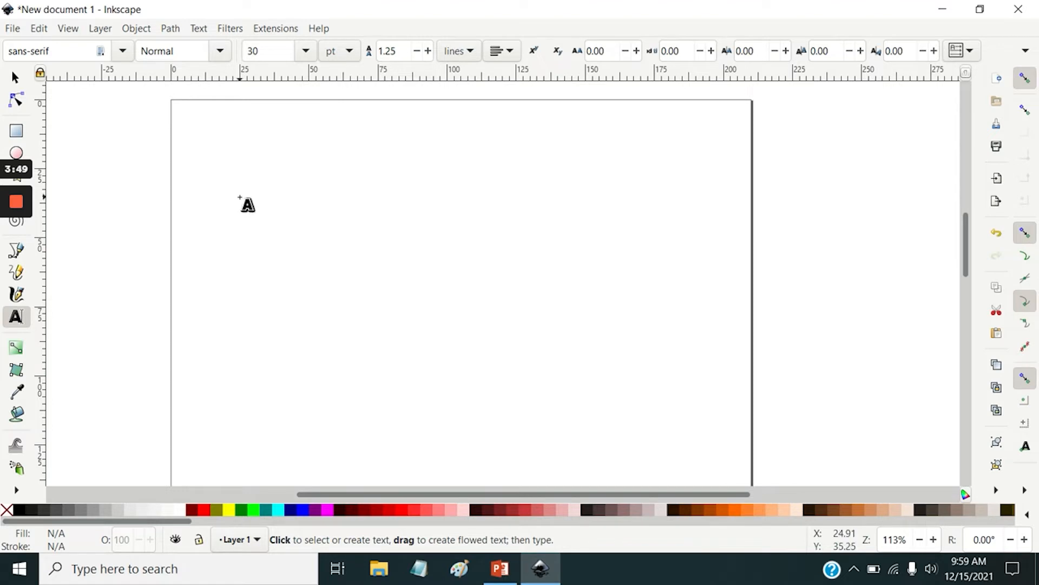
Add the text "Hello World! Here is some text!" near the page's upper left and narrow its wrapping width to make three lines.
{"action": "left_click", "coordinate": [240, 197]}
{"action": "type", "text": "He"}
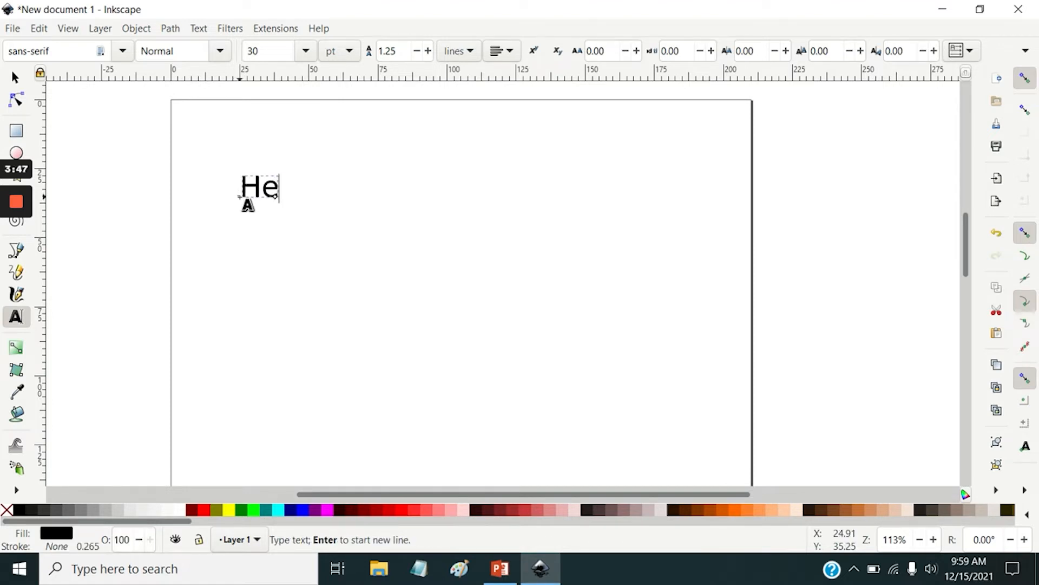
{"action": "type", "text": "llo World"}
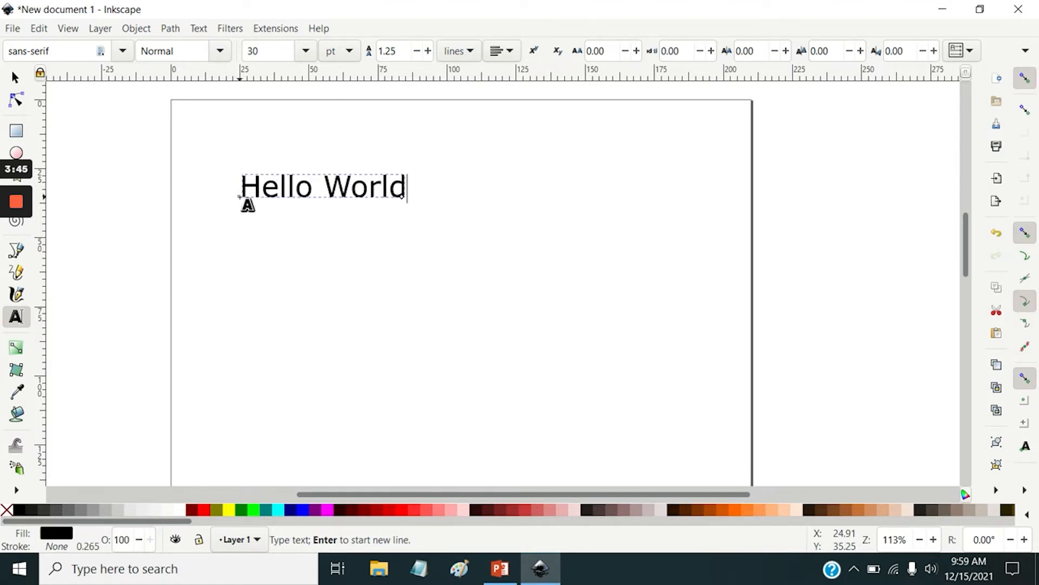
{"action": "type", "text": "!  Her"}
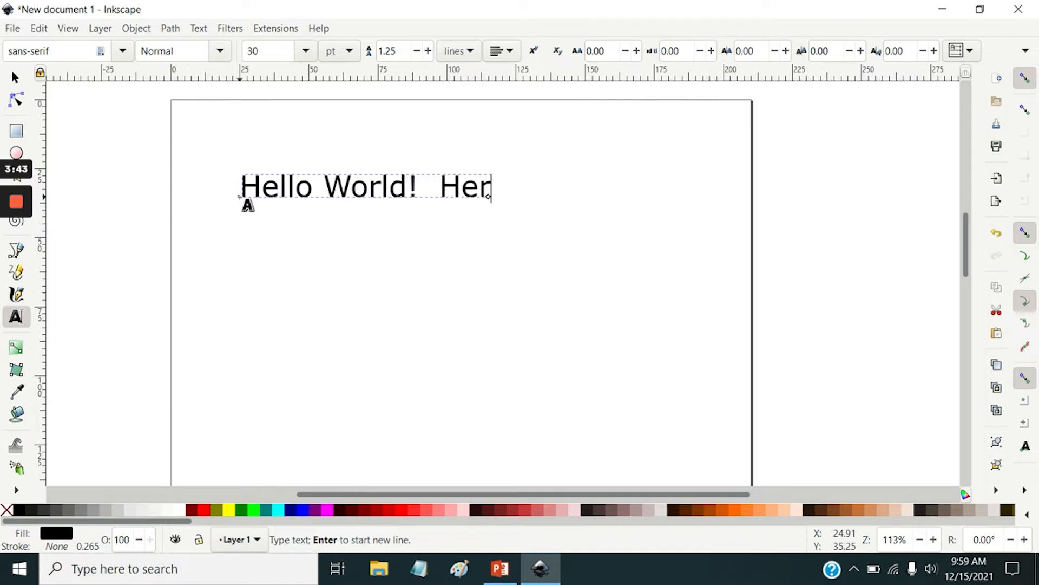
{"action": "type", "text": "e is some"}
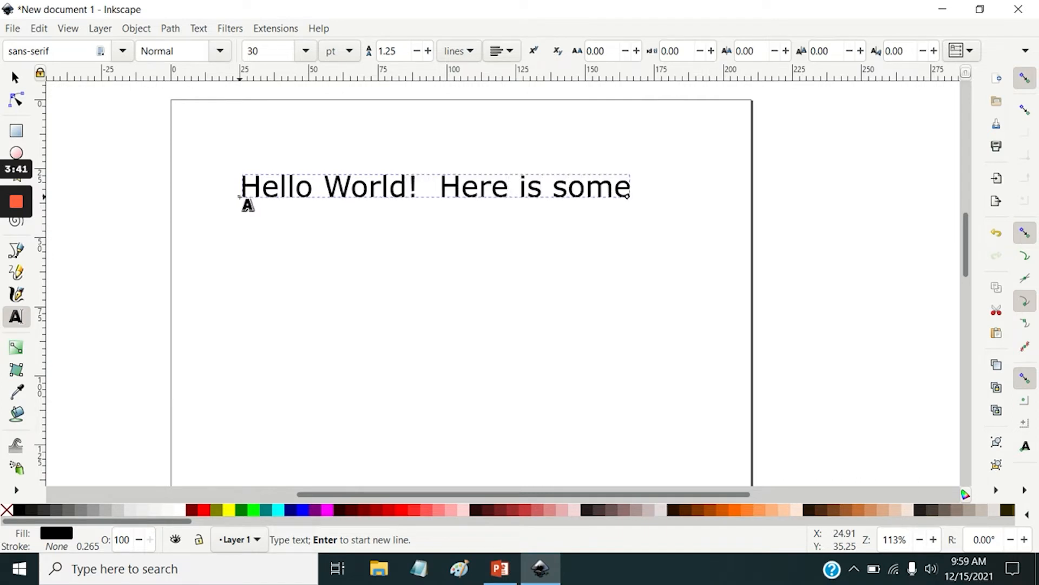
{"action": "type", "text": " text"}
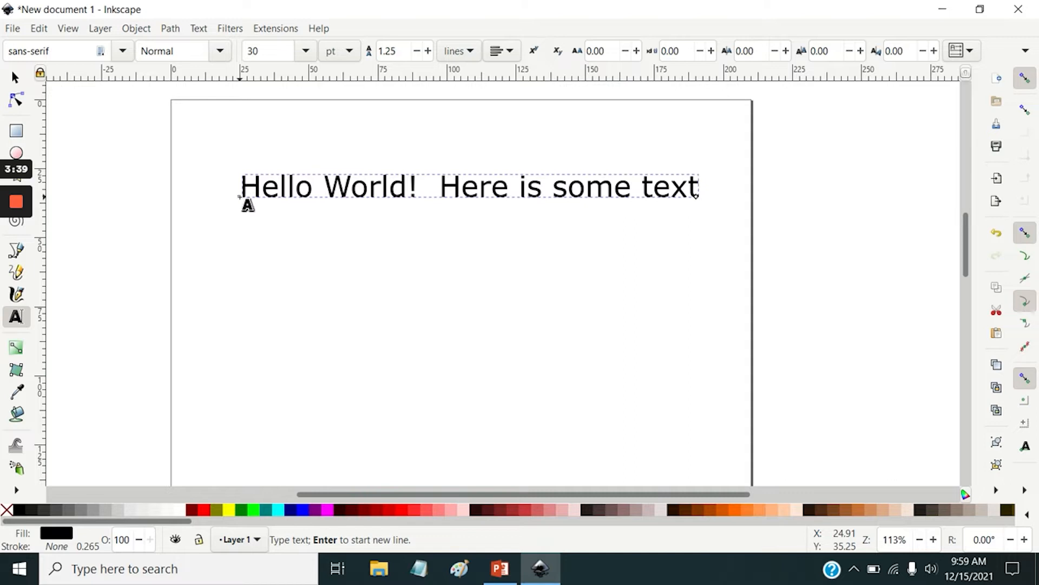
{"action": "type", "text": "!"}
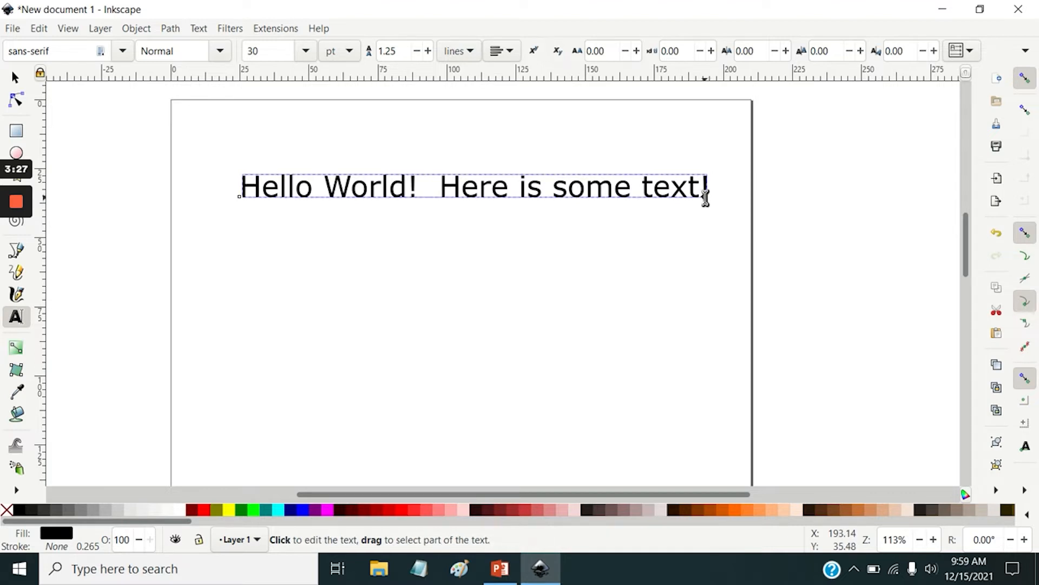
{"action": "left_click_drag", "start_coordinate": [706, 197], "coordinate": [437, 207]}
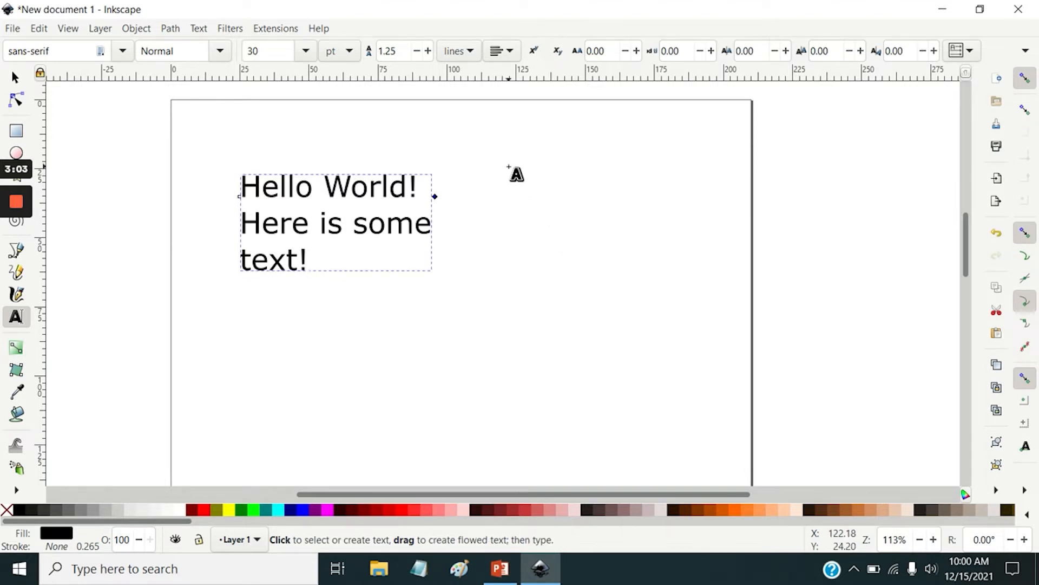
Create a flowed text frame about 69 mm by 36 mm beside the first text, enter "Hello World! Here is some more text!", and enlarge it slightly.
{"action": "left_click_drag", "start_coordinate": [509, 167], "coordinate": [700, 268]}
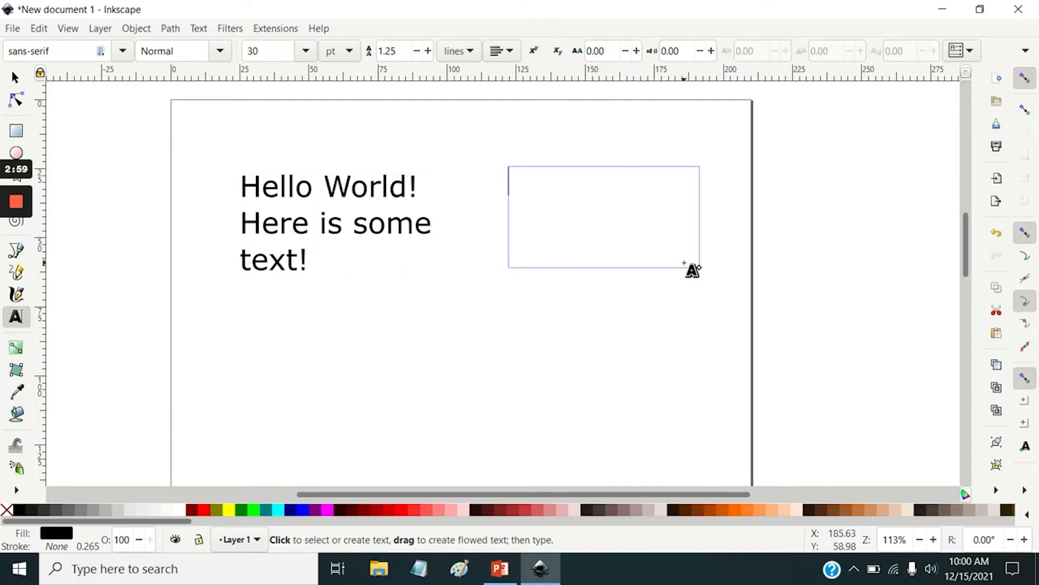
{"action": "type", "text": "Hellow"}
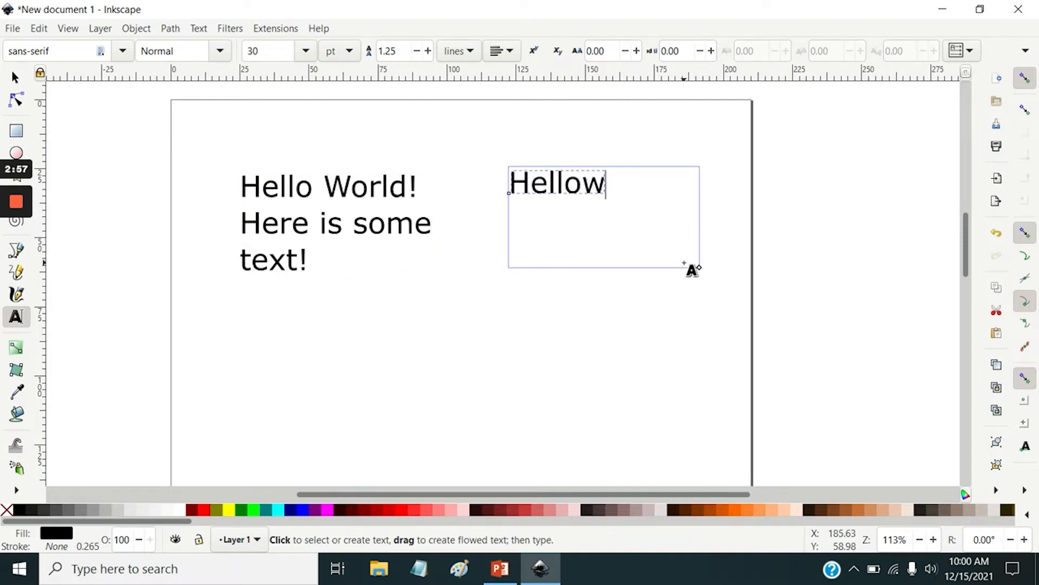
{"action": "key", "text": "BackSpace"}
{"action": "type", "text": "Wor"}
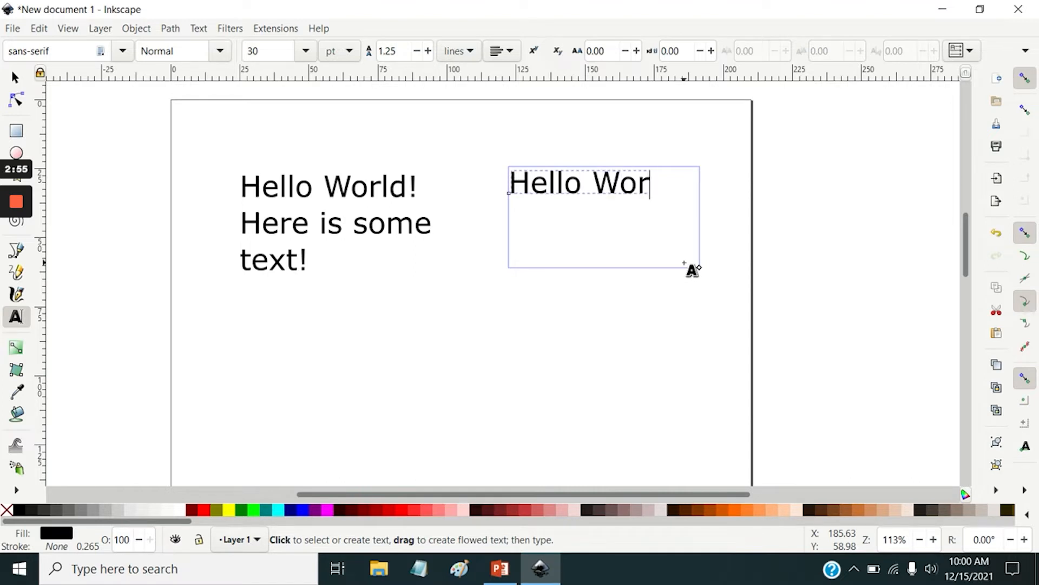
{"action": "type", "text": "ld! "}
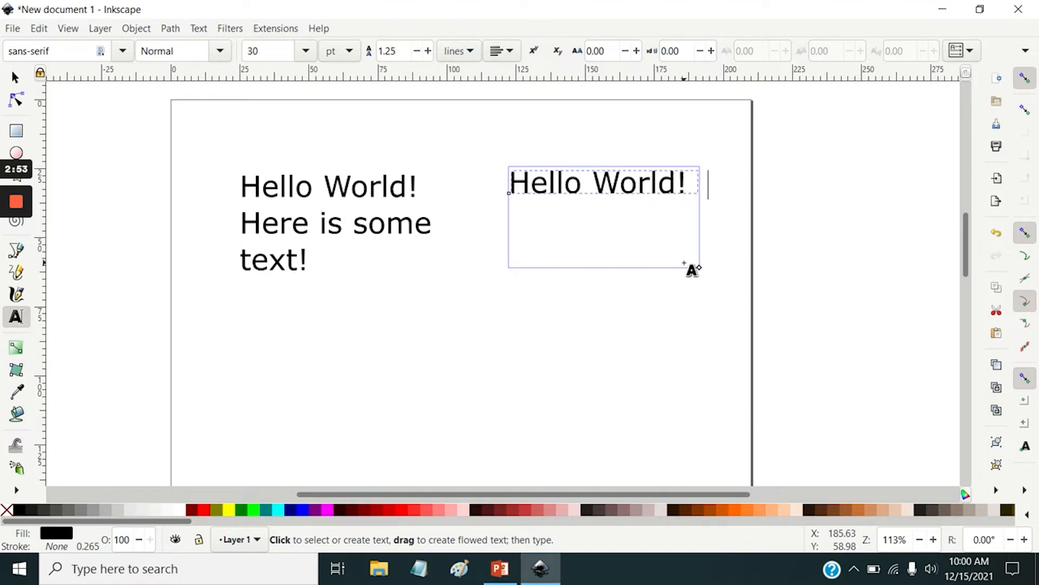
{"action": "type", "text": "Hereis some"}
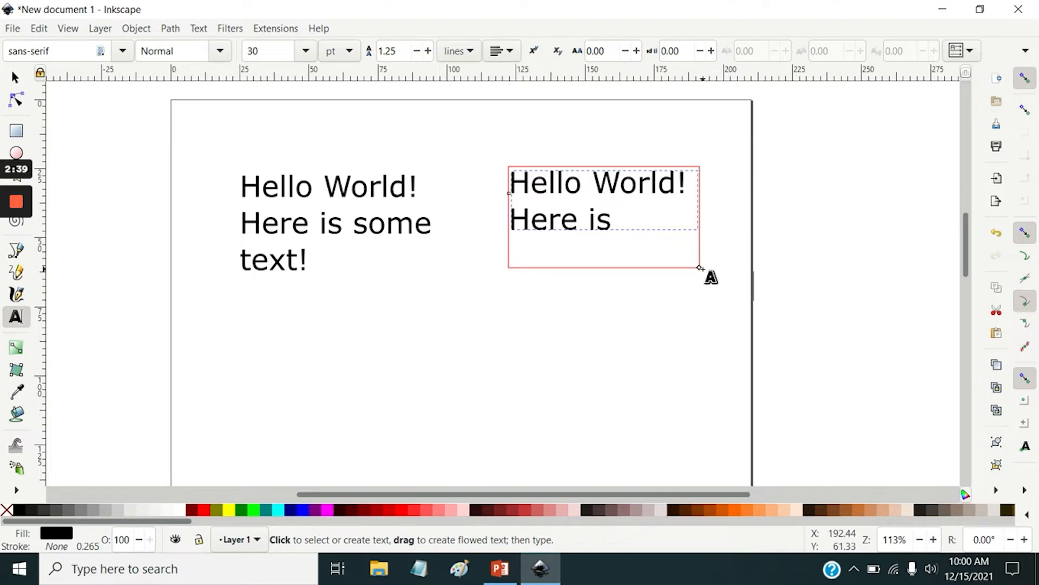
{"action": "mouse_move", "coordinate": [699, 267]}
{"action": "left_mouse_down"}
{"action": "mouse_move", "coordinate": [724, 295]}
{"action": "mouse_move", "coordinate": [704, 268]}
{"action": "left_mouse_up"}
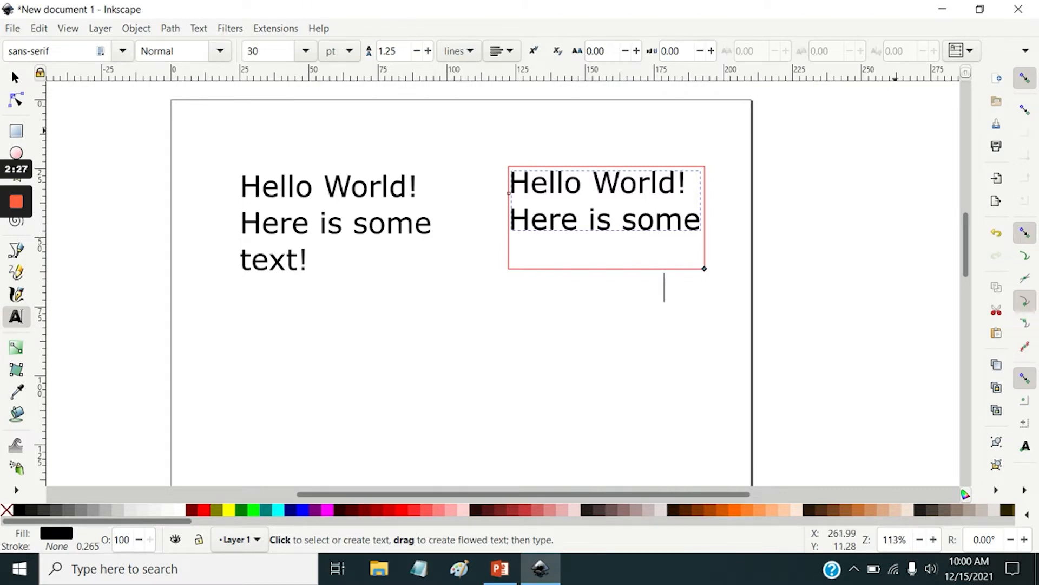
{"action": "left_click", "coordinate": [124, 52]}
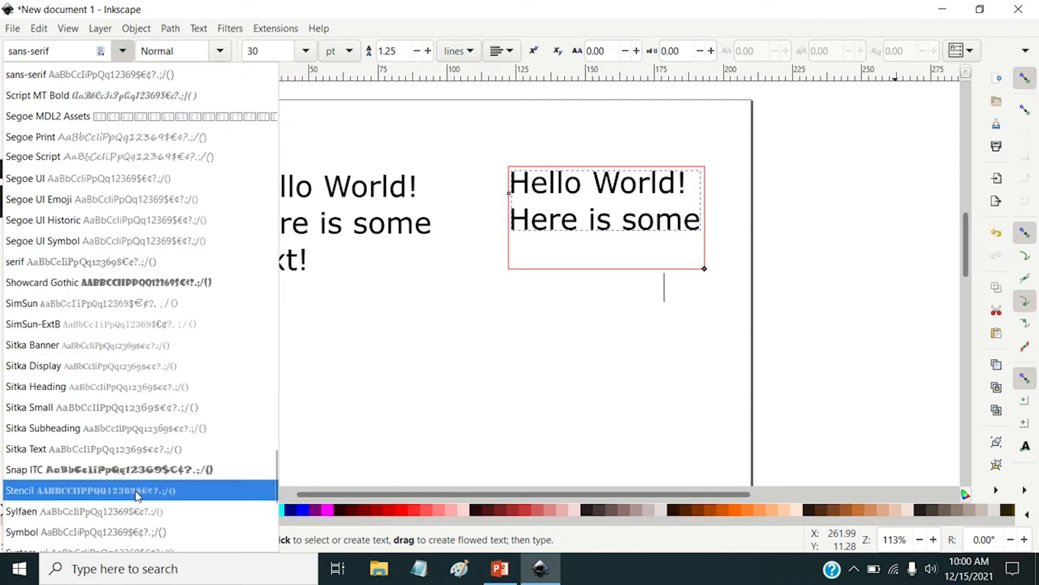
{"action": "left_click", "coordinate": [168, 17]}
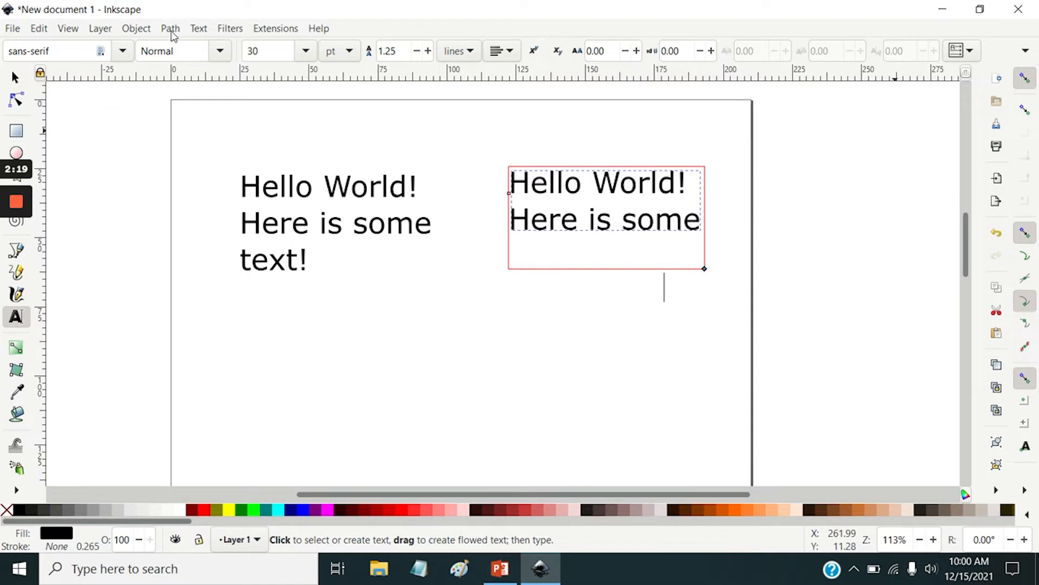
{"action": "left_click", "coordinate": [220, 52]}
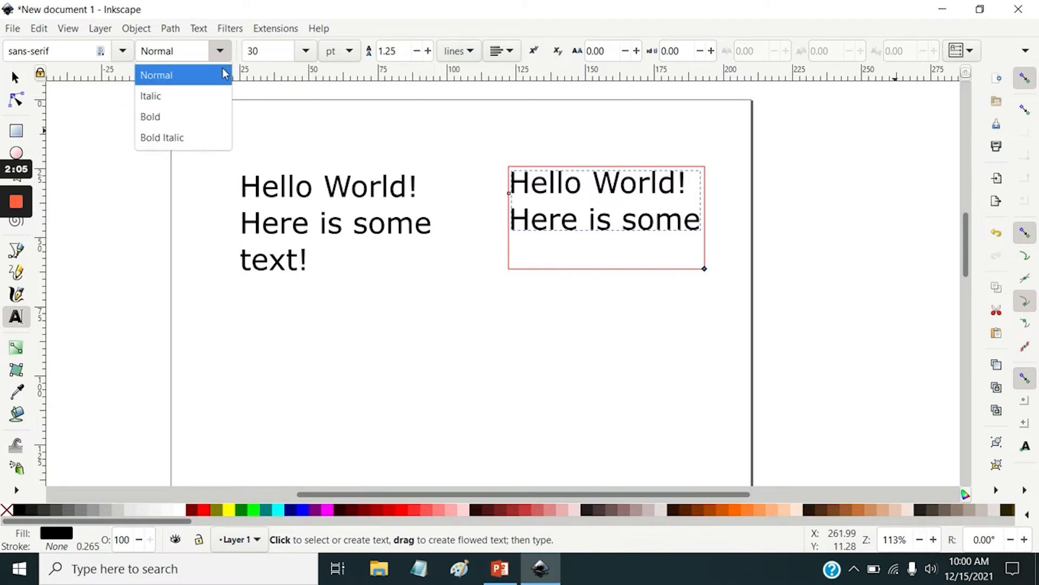
{"action": "left_click", "coordinate": [391, 24]}
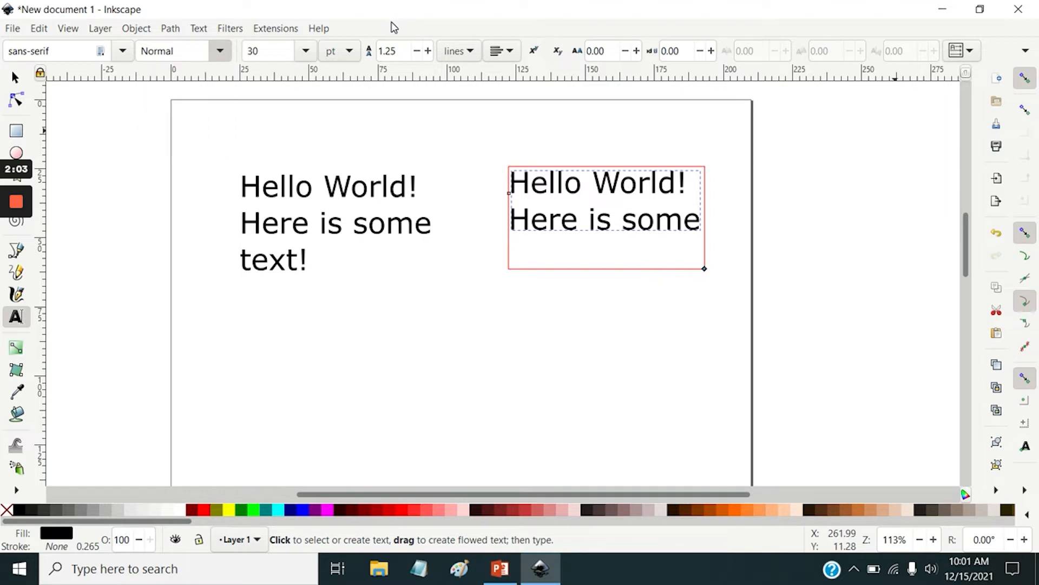
Try a 24 pt font size on the framed text and settle on 15 pt.
{"action": "left_click", "coordinate": [306, 51]}
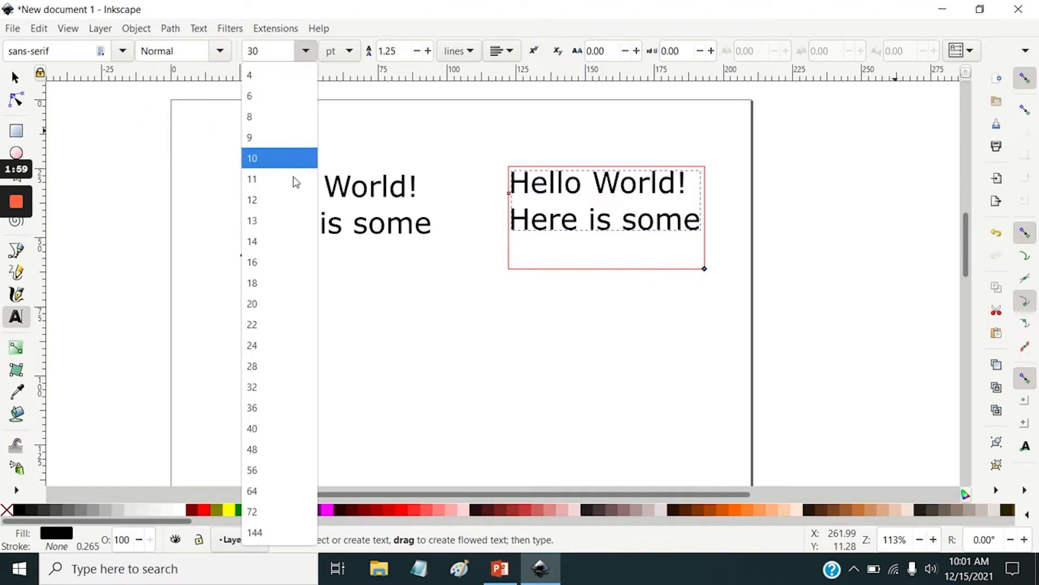
{"action": "left_click", "coordinate": [287, 348]}
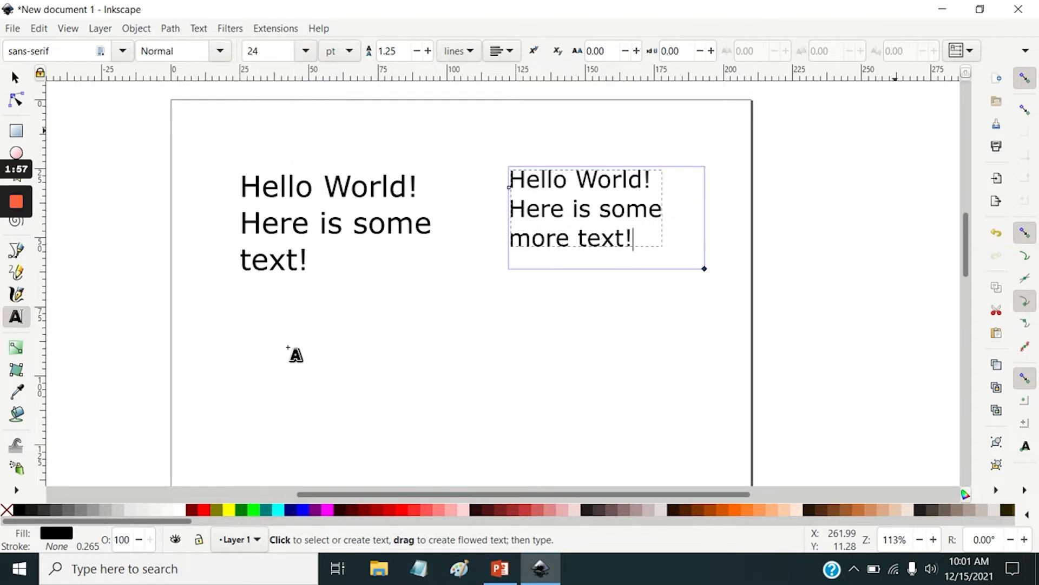
{"action": "left_click_drag", "start_coordinate": [260, 51], "coordinate": [227, 58]}
{"action": "type", "text": "15"}
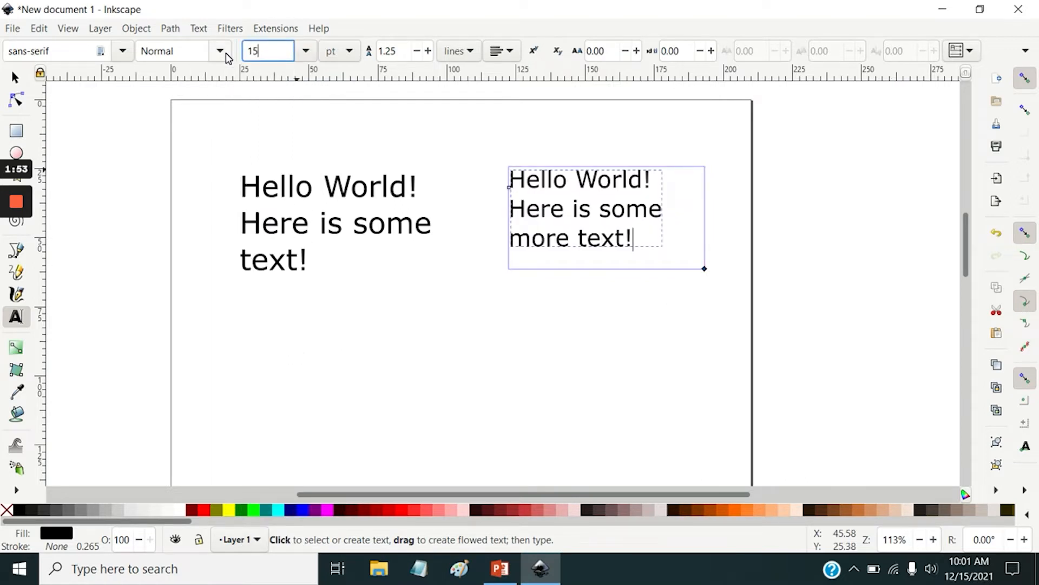
{"action": "key", "text": "Return"}
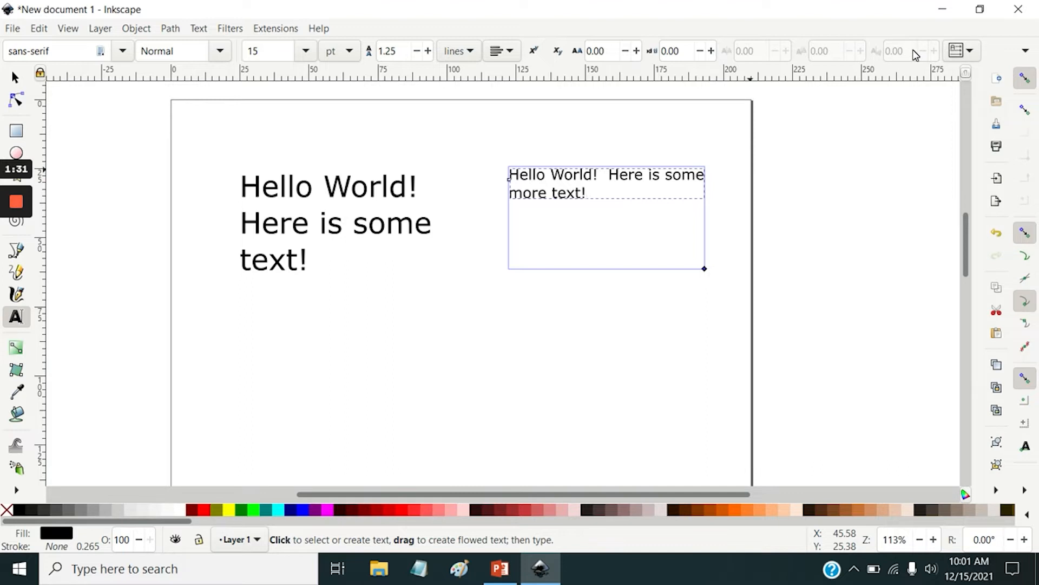
Try vertical orientation on the framed text and return it to horizontal.
{"action": "left_click", "coordinate": [966, 54]}
{"action": "left_click", "coordinate": [962, 76]}
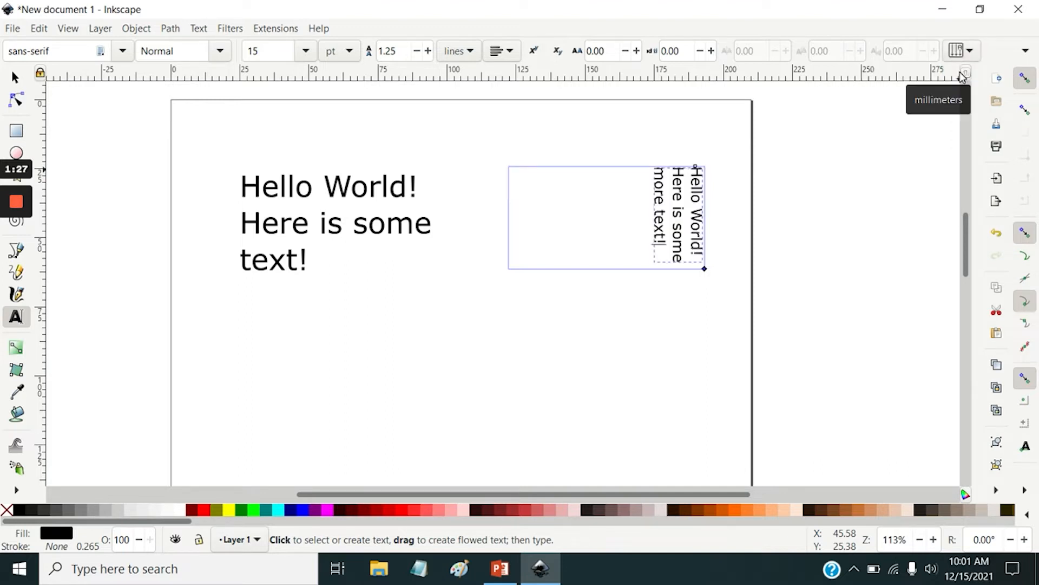
{"action": "left_click", "coordinate": [962, 51]}
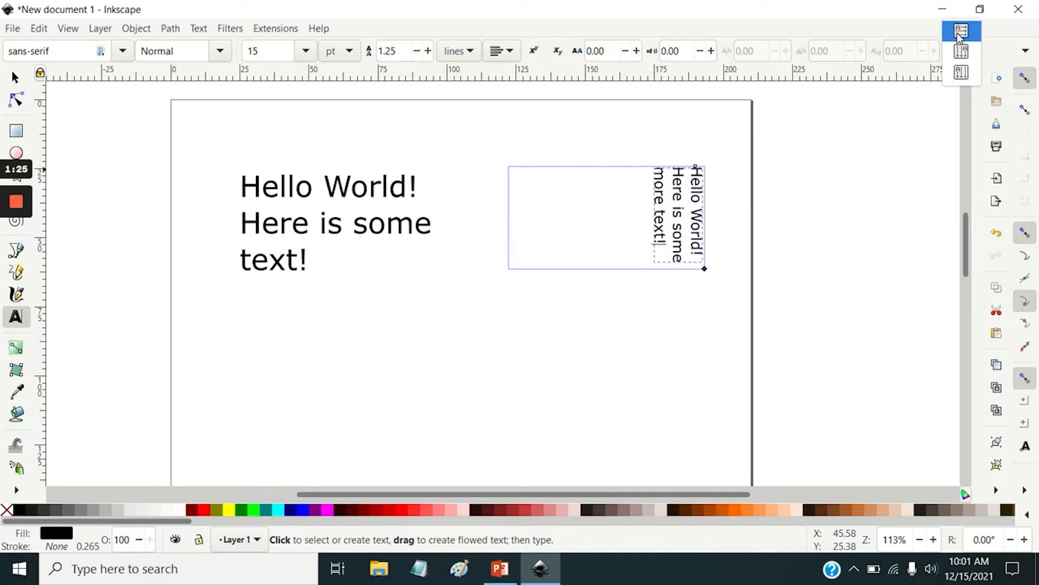
{"action": "left_click", "coordinate": [960, 32]}
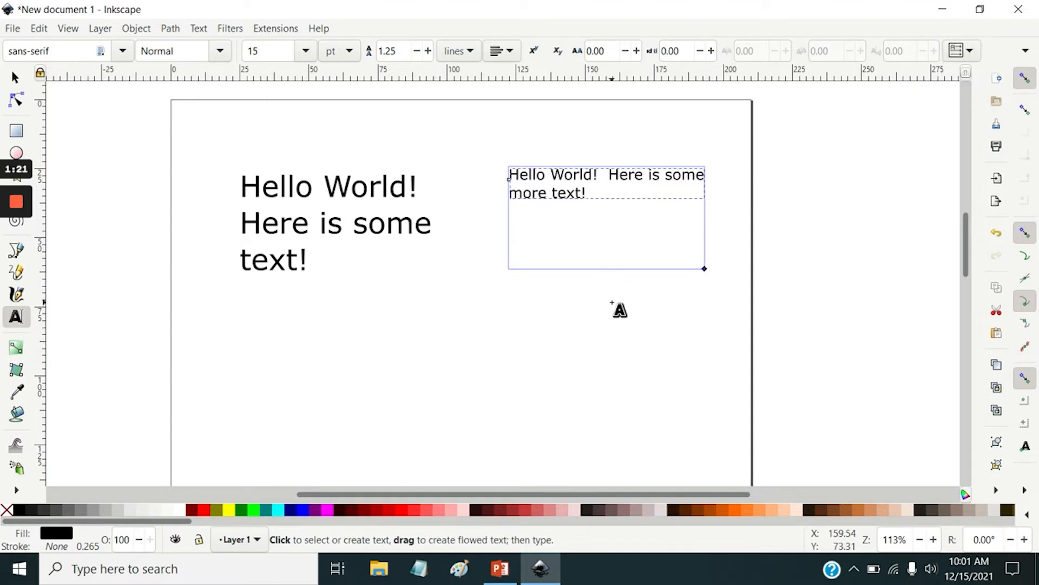
Rotate the framed text very slightly and stretch it as an object to about 81 mm wide and 47 mm high.
{"action": "left_click", "coordinate": [16, 80]}
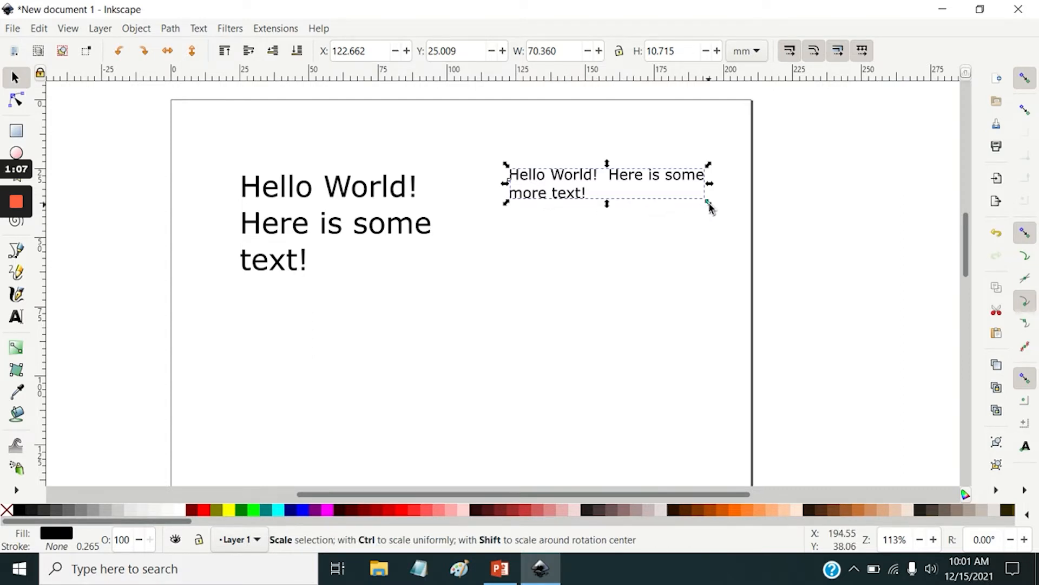
{"action": "left_click_drag", "start_coordinate": [709, 203], "coordinate": [696, 240]}
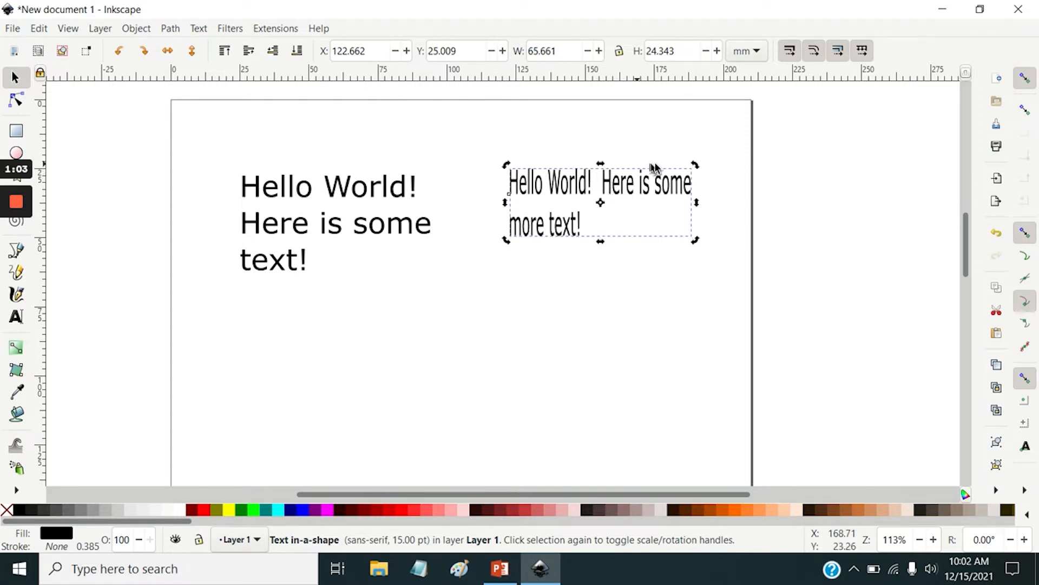
{"action": "mouse_move", "coordinate": [697, 166]}
{"action": "left_mouse_down"}
{"action": "mouse_move", "coordinate": [700, 250]}
{"action": "mouse_move", "coordinate": [708, 185]}
{"action": "mouse_move", "coordinate": [694, 145]}
{"action": "mouse_move", "coordinate": [703, 176]}
{"action": "mouse_move", "coordinate": [699, 165]}
{"action": "left_mouse_up"}
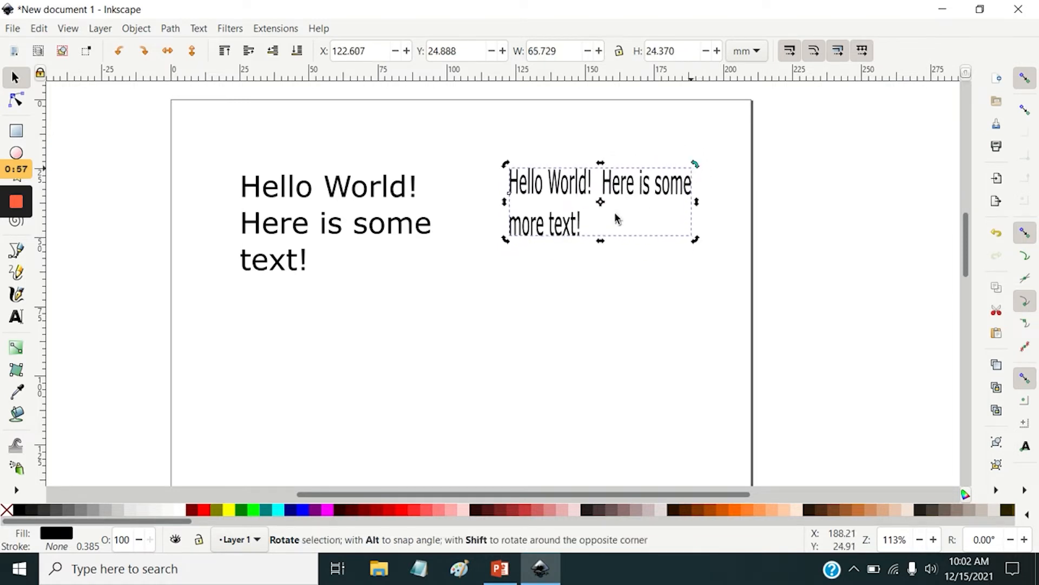
{"action": "left_click", "coordinate": [573, 229]}
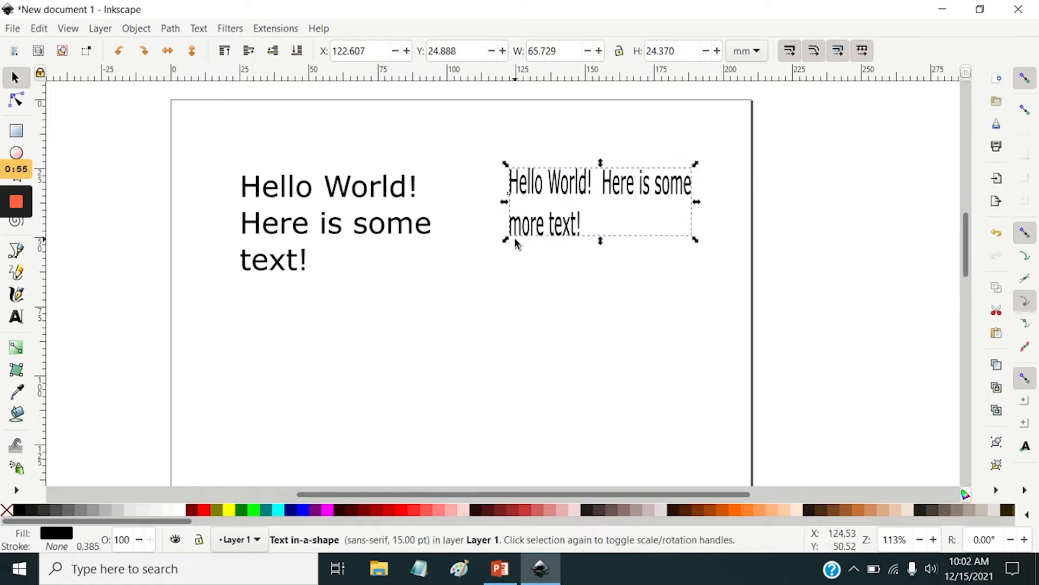
{"action": "left_click_drag", "start_coordinate": [506, 240], "coordinate": [461, 300]}
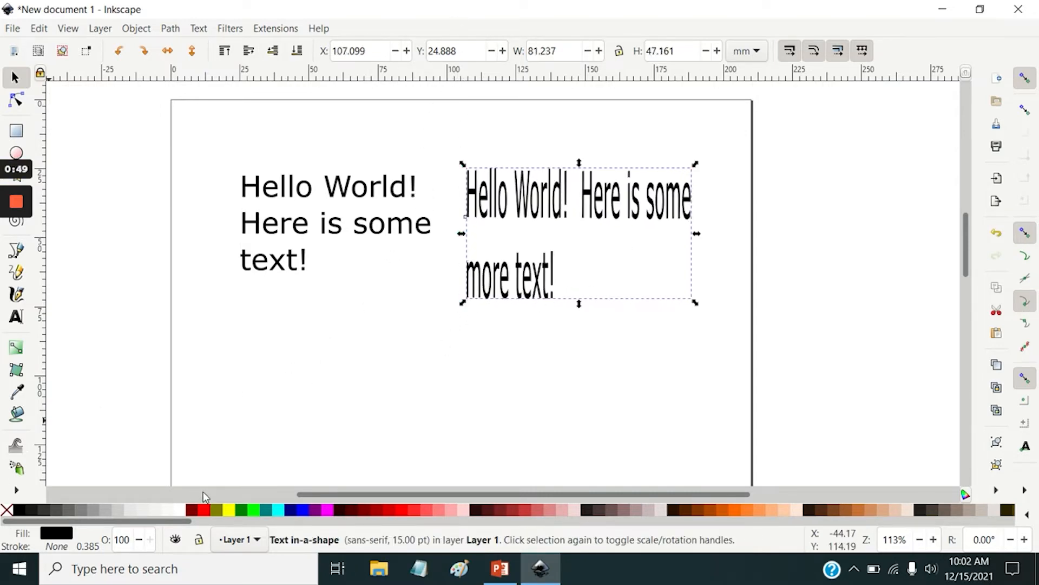
Switch the colour palette to Blues and fill the stretched text with a medium blue.
{"action": "left_click", "coordinate": [1027, 515]}
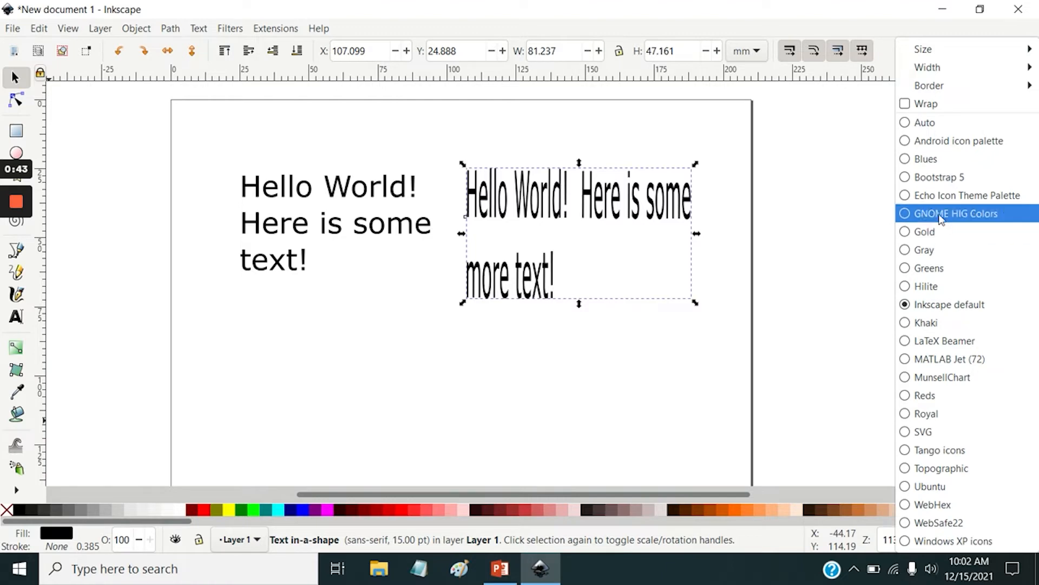
{"action": "left_click", "coordinate": [942, 160]}
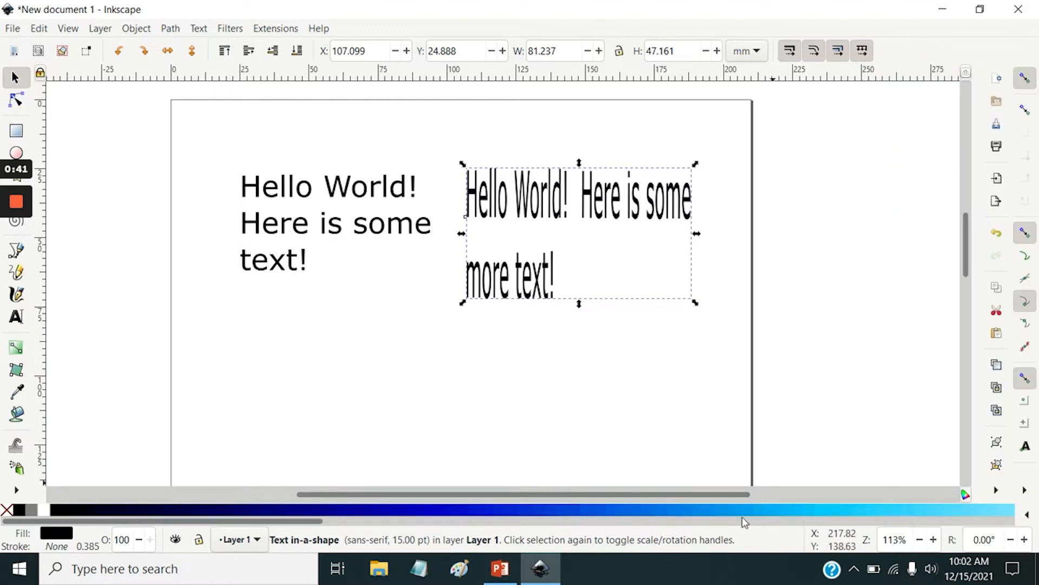
{"action": "left_click", "coordinate": [616, 506]}
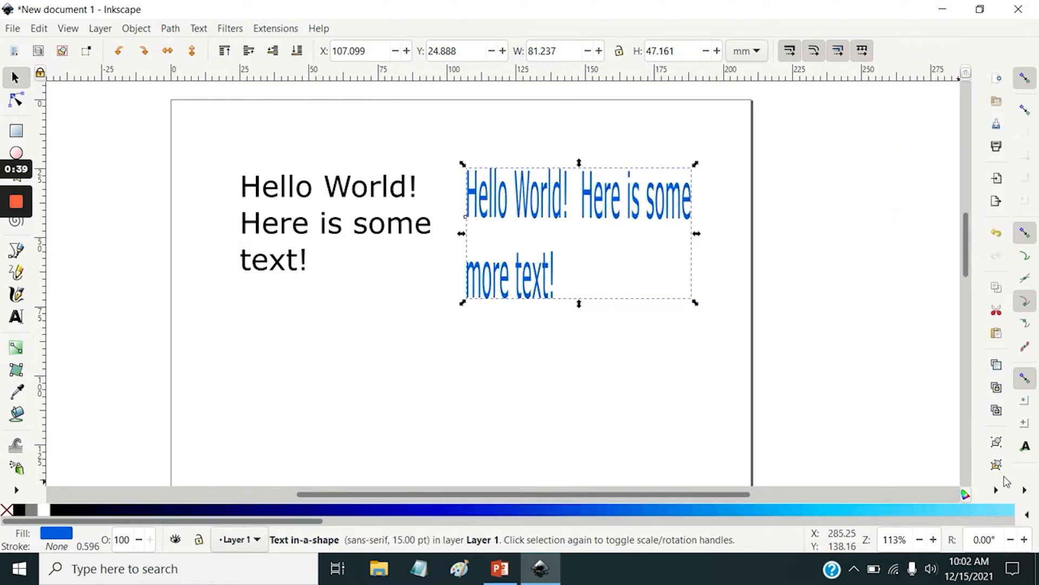
Switch the colour palette to Khaki and give the blue text a light tan stroke.
{"action": "left_click", "coordinate": [1026, 515]}
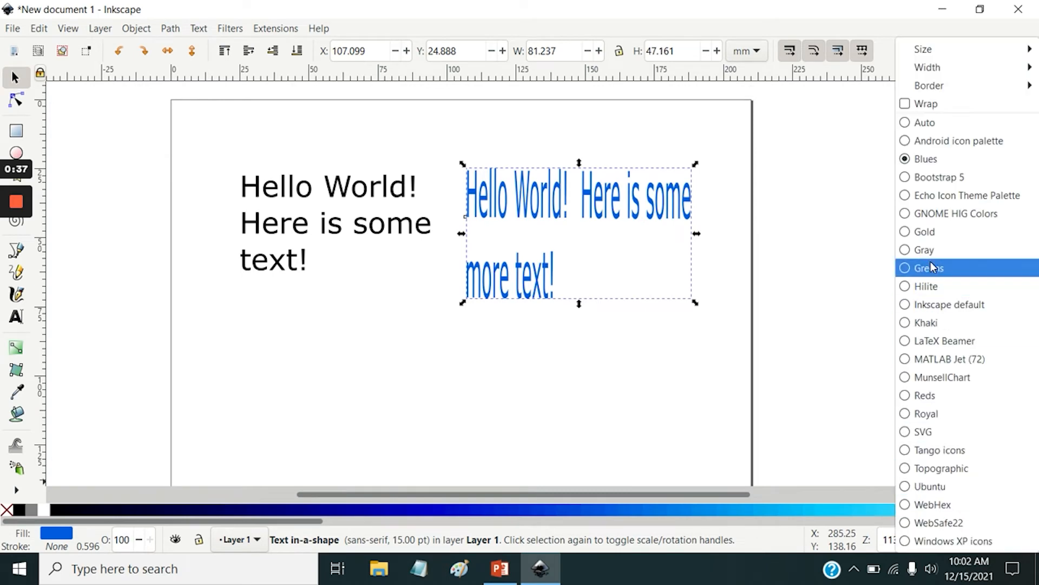
{"action": "left_click", "coordinate": [945, 325]}
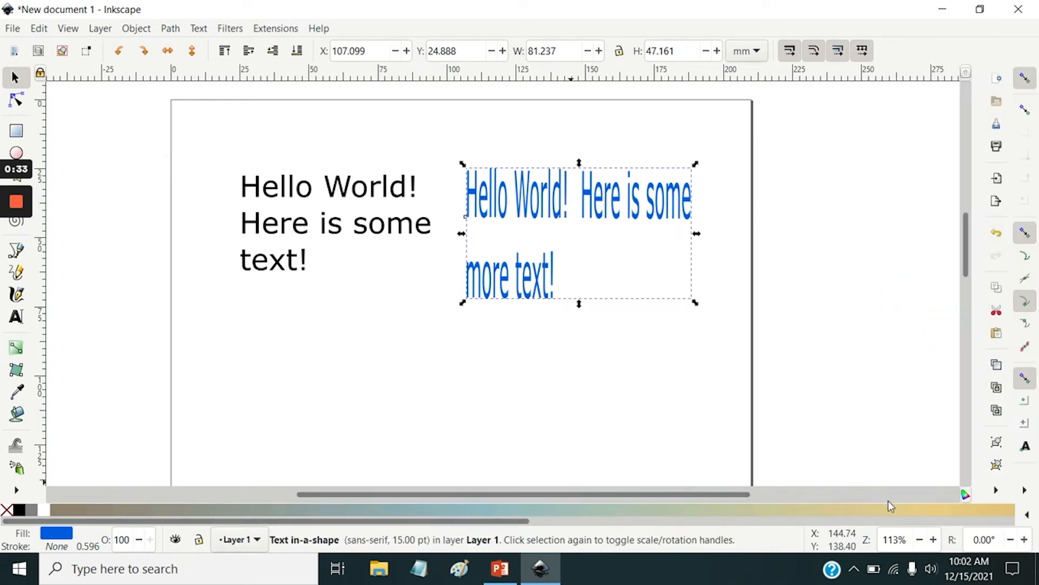
{"action": "left_click", "coordinate": [915, 512], "text": "shift"}
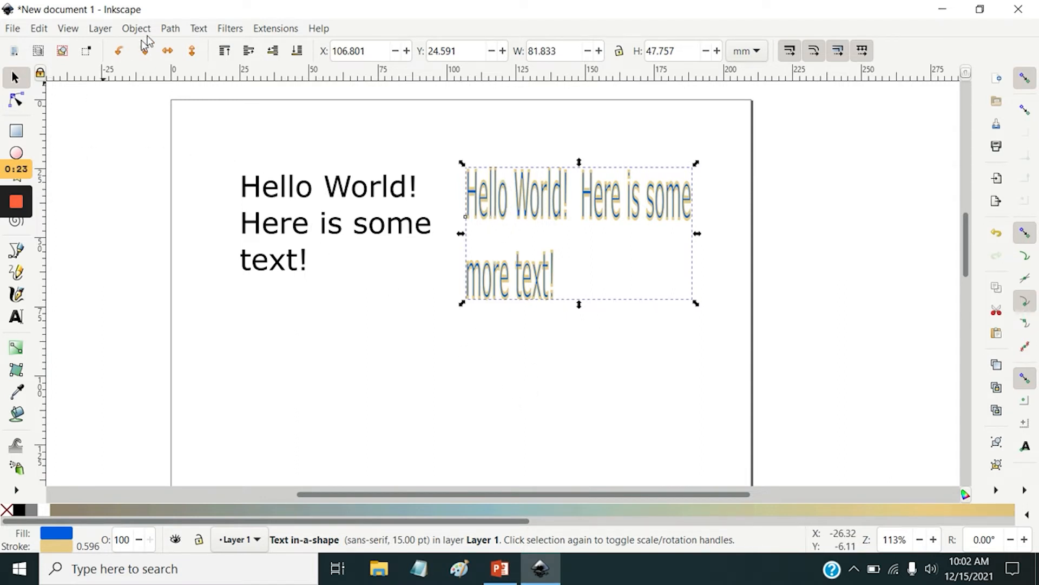
Convert the stretched blue text from a text object to editable paths.
{"action": "left_click", "coordinate": [170, 31]}
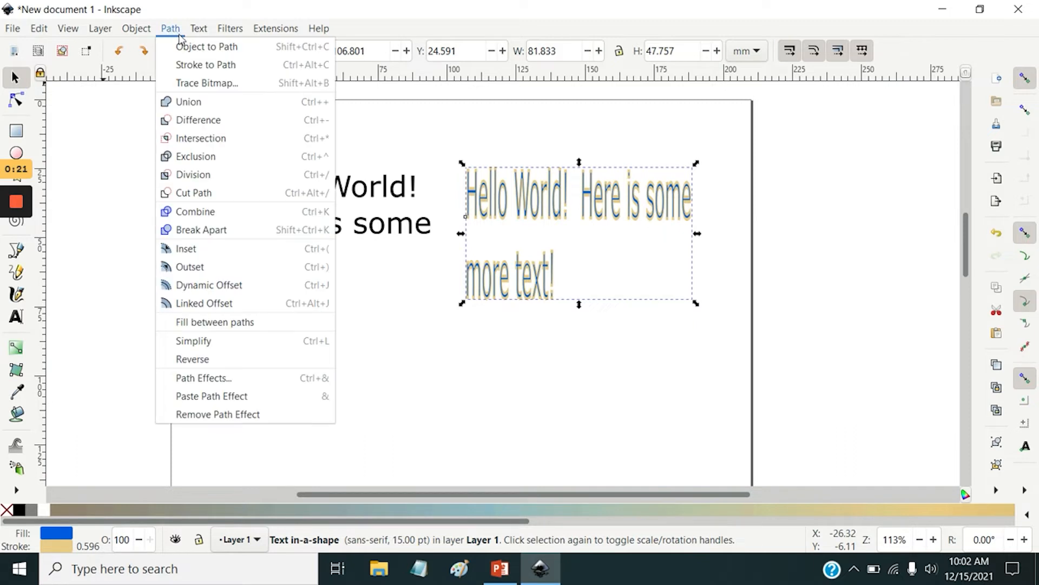
{"action": "left_click", "coordinate": [186, 53]}
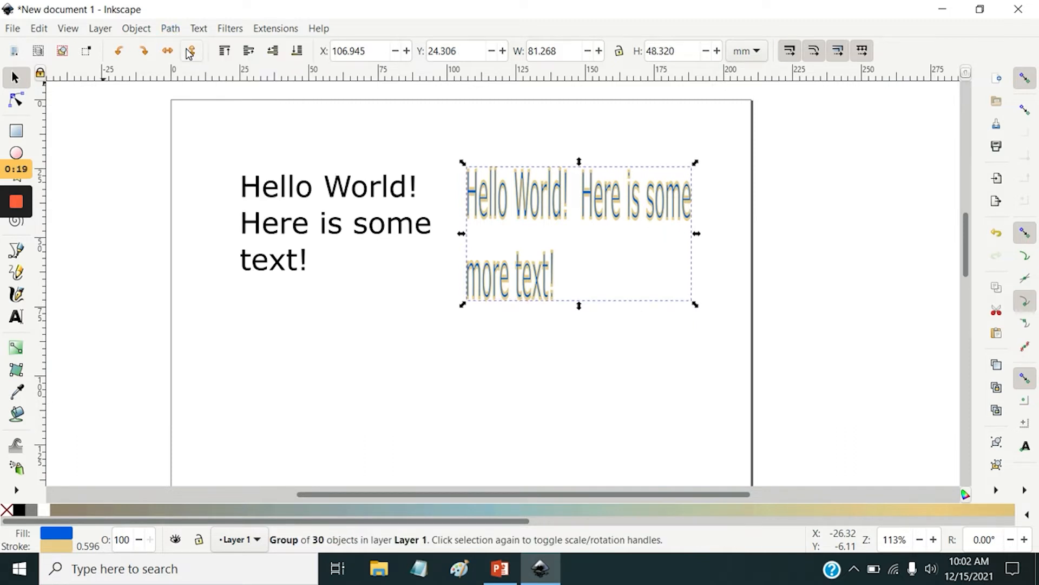
{"action": "left_click", "coordinate": [479, 211]}
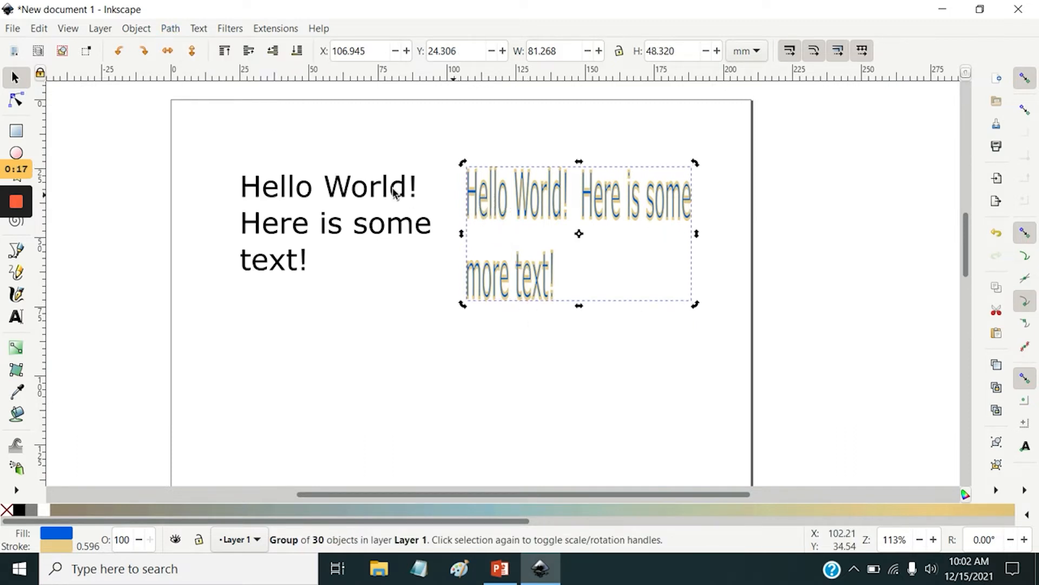
Edit nodes in "more text!": pull the exclamation mark's top corner node up and right, and the first t's top node up and left.
{"action": "left_click", "coordinate": [16, 100]}
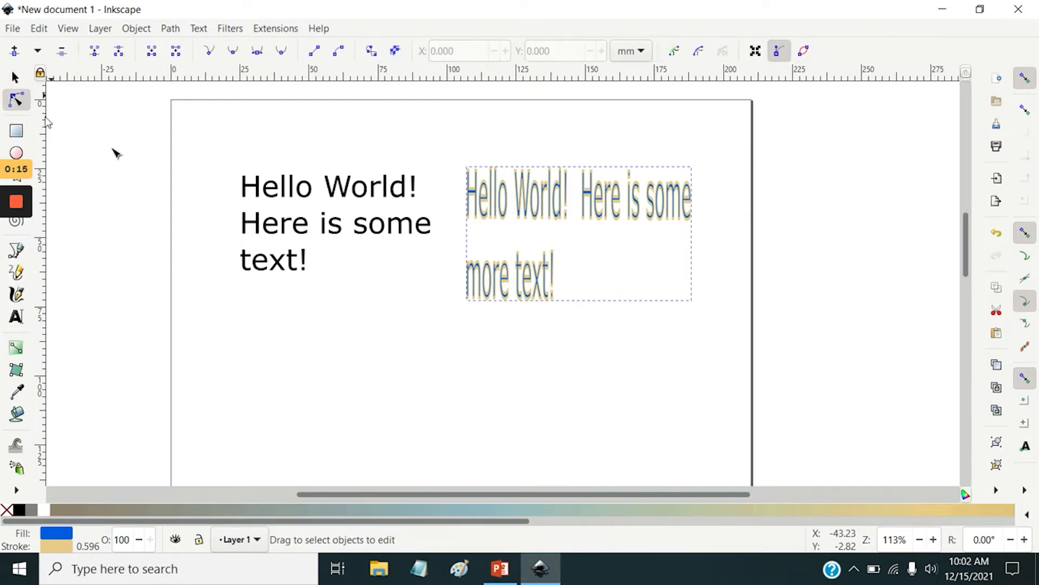
{"action": "left_click", "coordinate": [533, 201]}
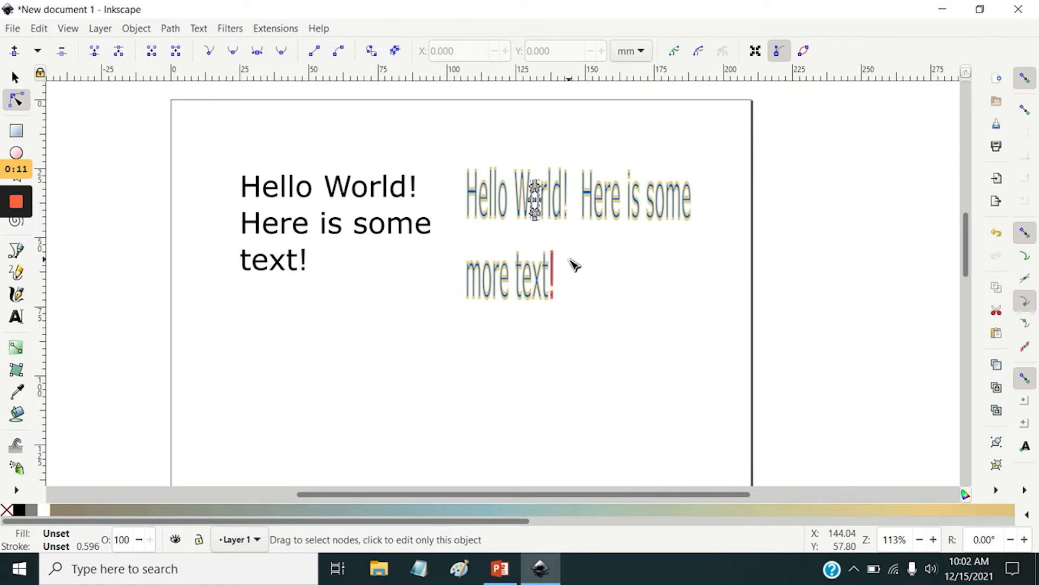
{"action": "scroll", "coordinate": [572, 265], "scroll_direction": "up", "scroll_amount": 4}
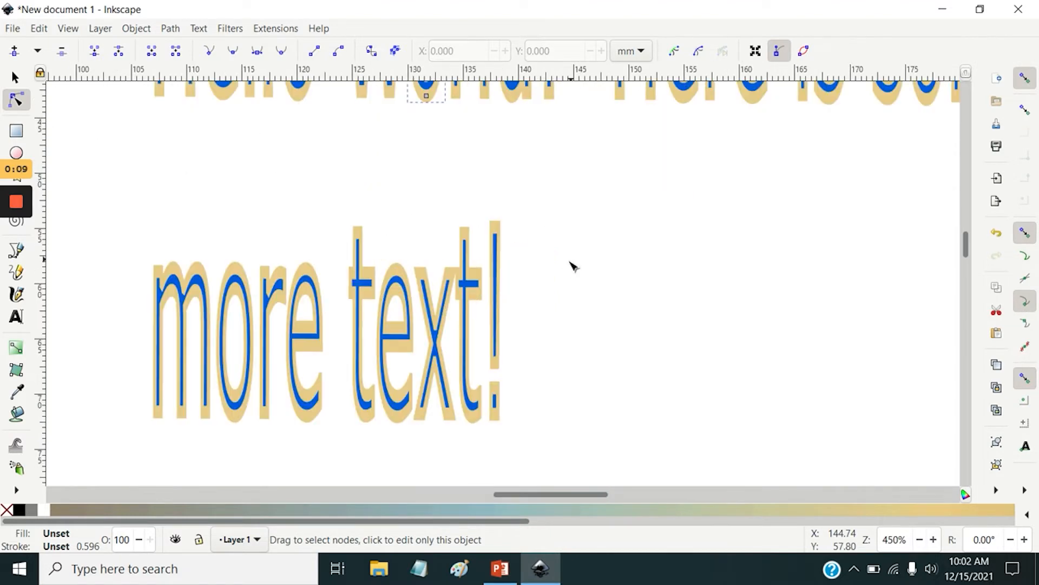
{"action": "left_click", "coordinate": [500, 250]}
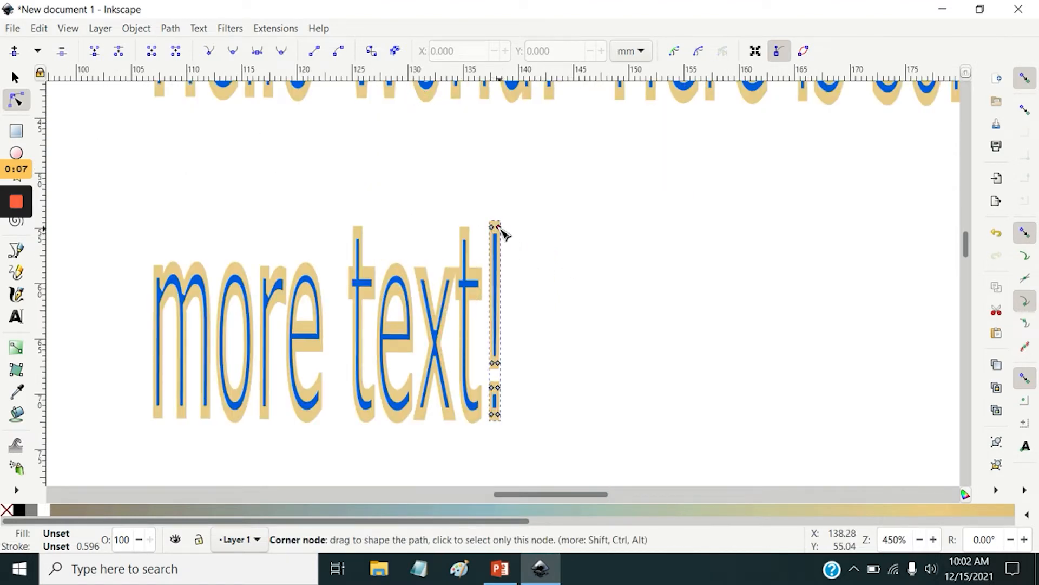
{"action": "left_click_drag", "start_coordinate": [496, 226], "coordinate": [608, 163]}
{"action": "left_click", "coordinate": [368, 247]}
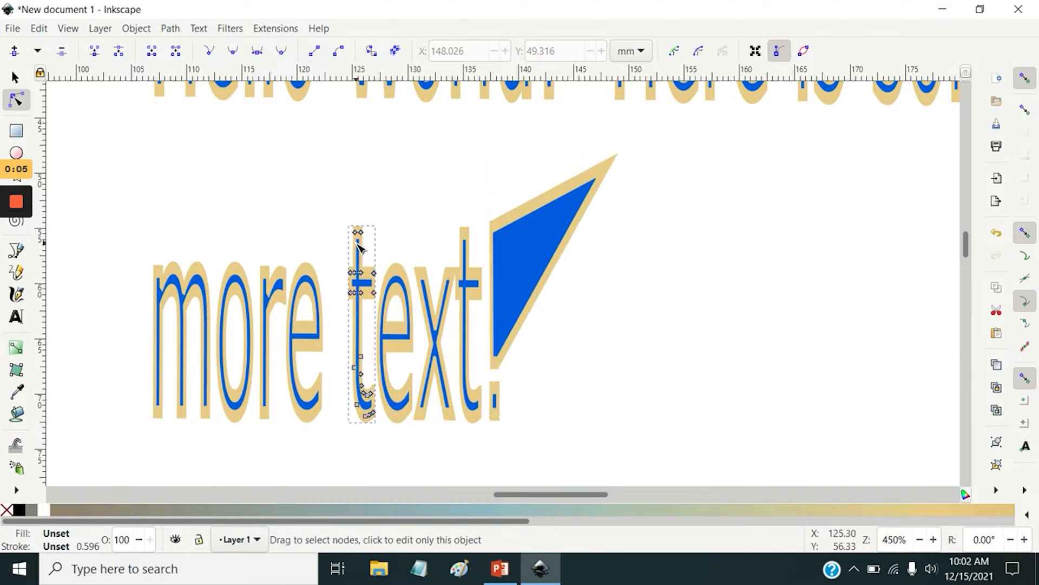
{"action": "left_click_drag", "start_coordinate": [358, 232], "coordinate": [217, 157]}
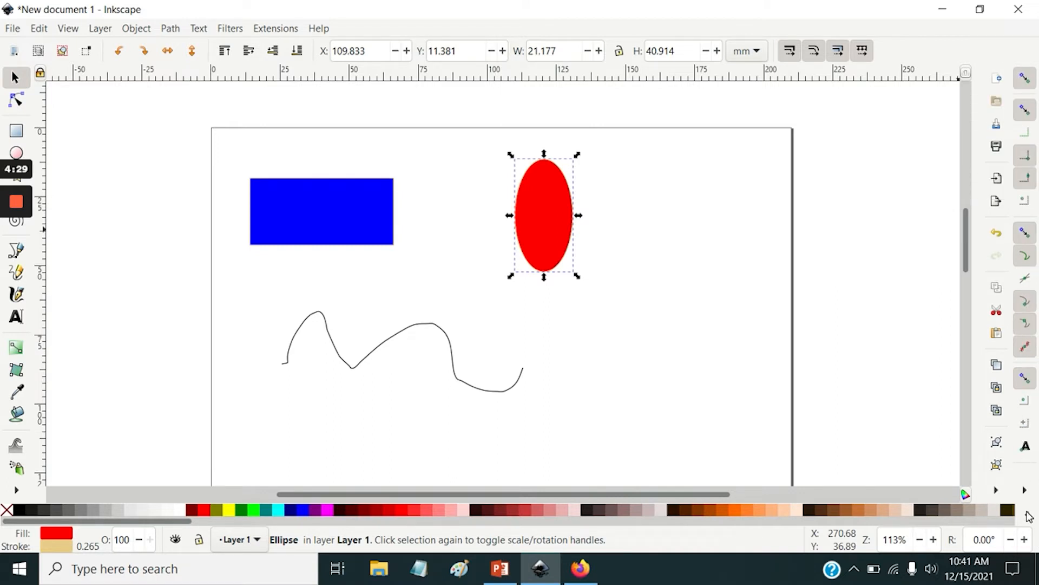
Toggle snapping off and on, disable node, other-point, bounding-box corner and edge-midpoint snapping, and enable bounding-box edge snapping.
{"action": "left_click", "coordinate": [1026, 80]}
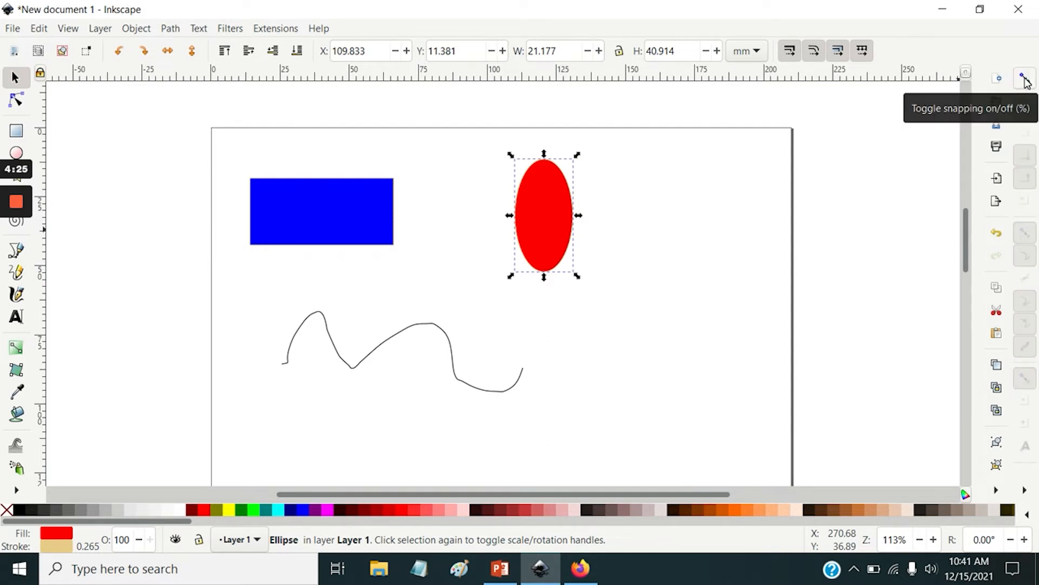
{"action": "left_click", "coordinate": [1026, 80]}
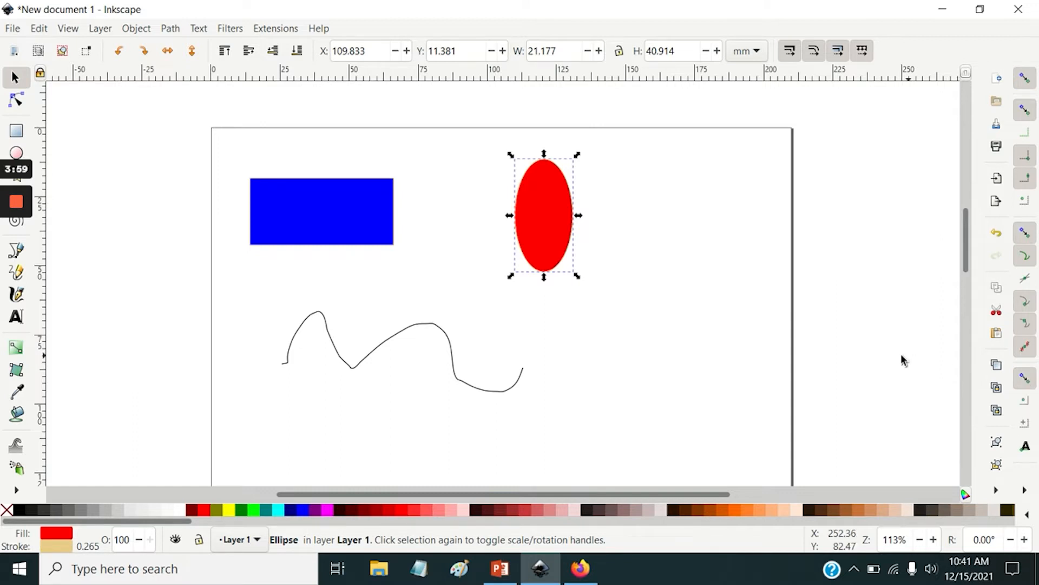
{"action": "left_click", "coordinate": [1023, 236]}
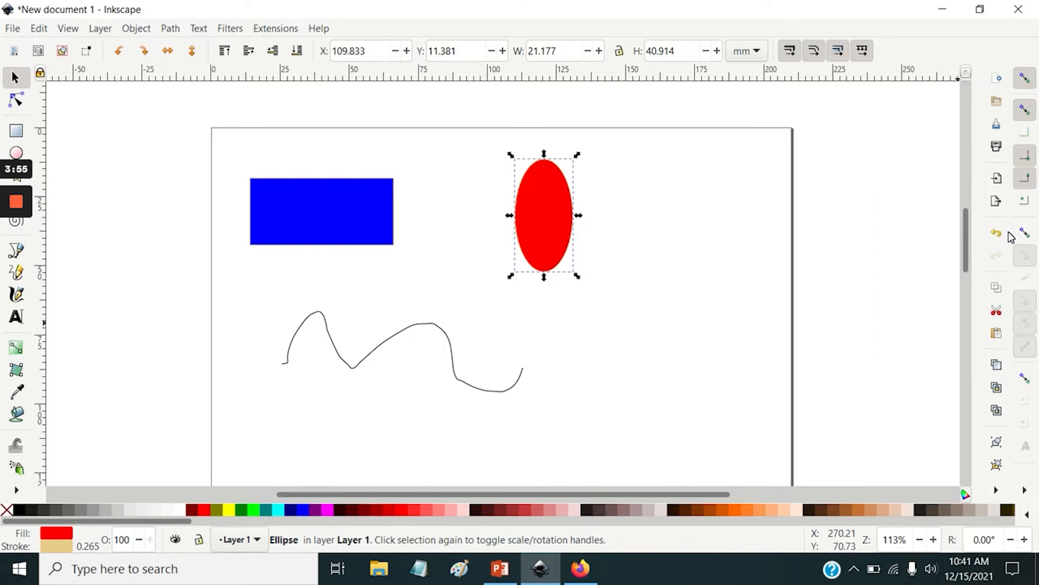
{"action": "left_click", "coordinate": [1024, 179]}
{"action": "left_click", "coordinate": [1024, 157]}
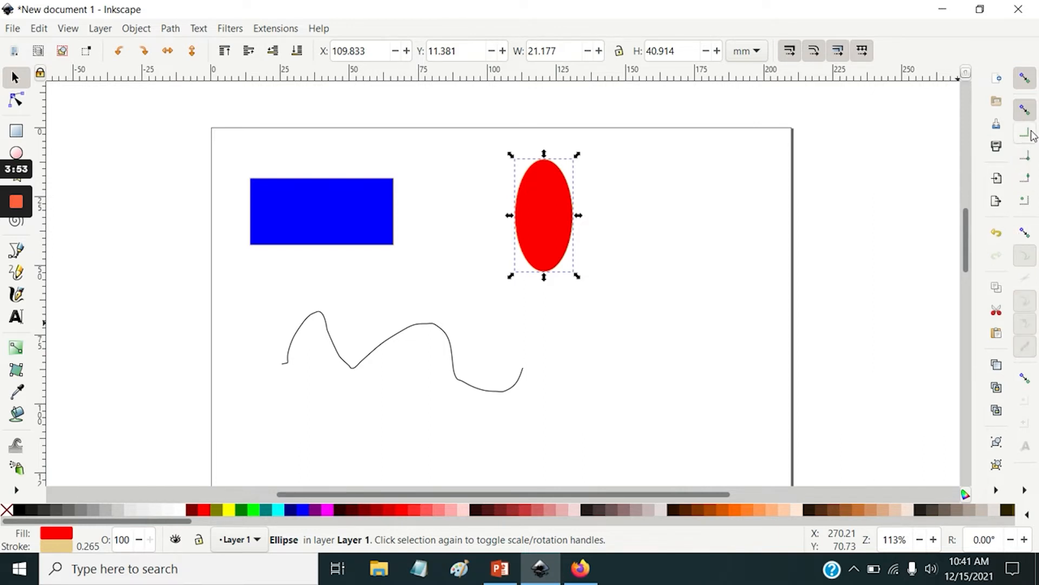
{"action": "left_click", "coordinate": [1027, 138]}
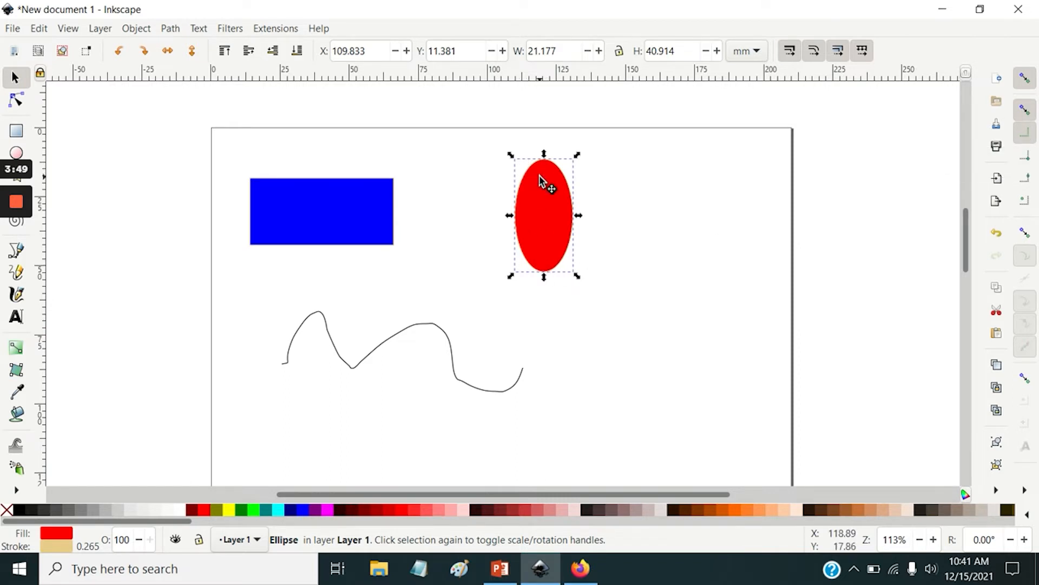
Move the red ellipse toward the blue rectangle, enable bounding-box corner snapping, and snap its box corner to the rectangle's upper-right corner.
{"action": "left_click_drag", "start_coordinate": [540, 176], "coordinate": [523, 192]}
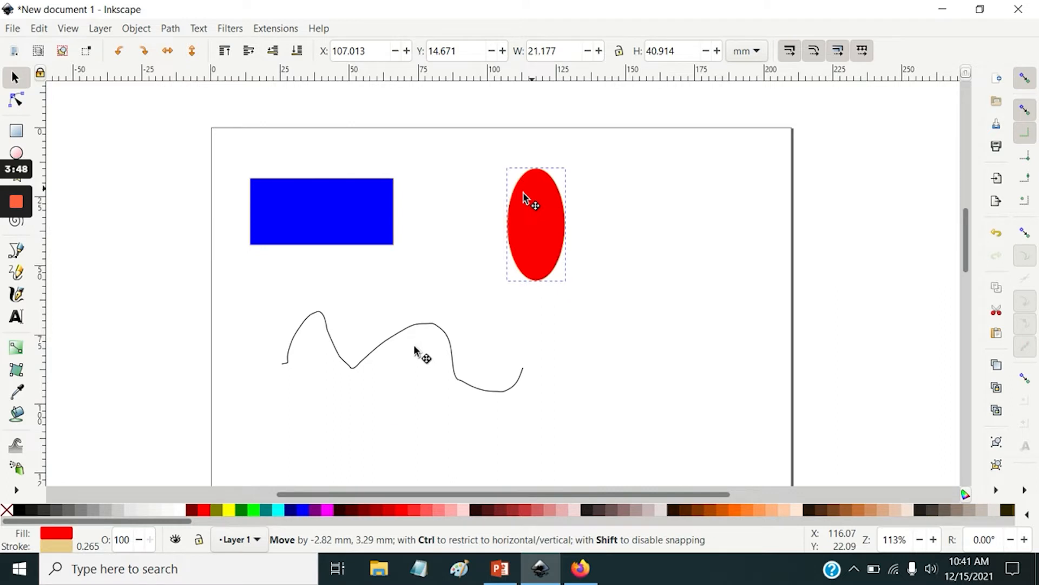
{"action": "left_click_drag", "start_coordinate": [523, 193], "coordinate": [479, 199]}
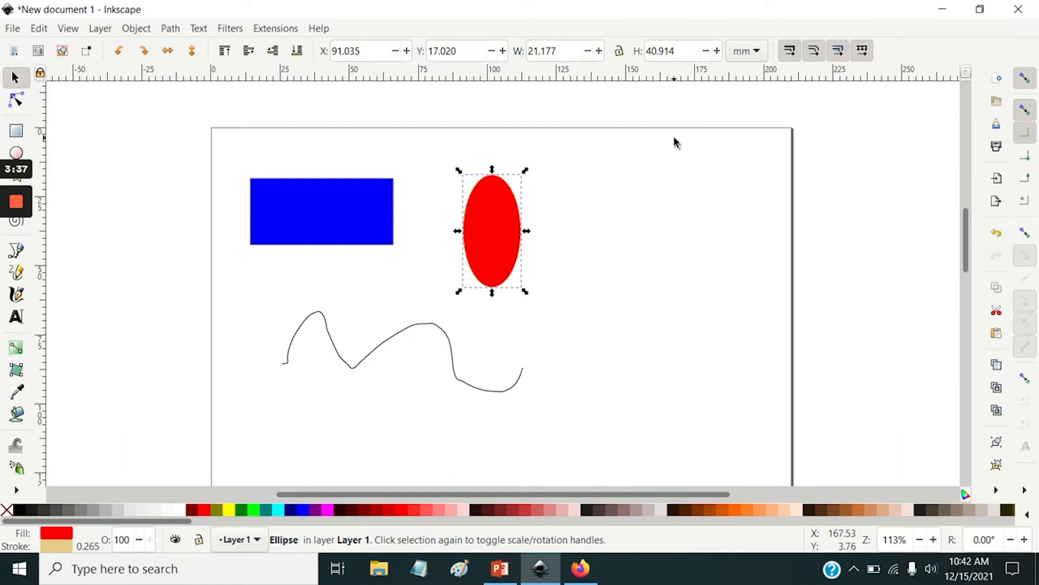
{"action": "left_click", "coordinate": [1026, 162]}
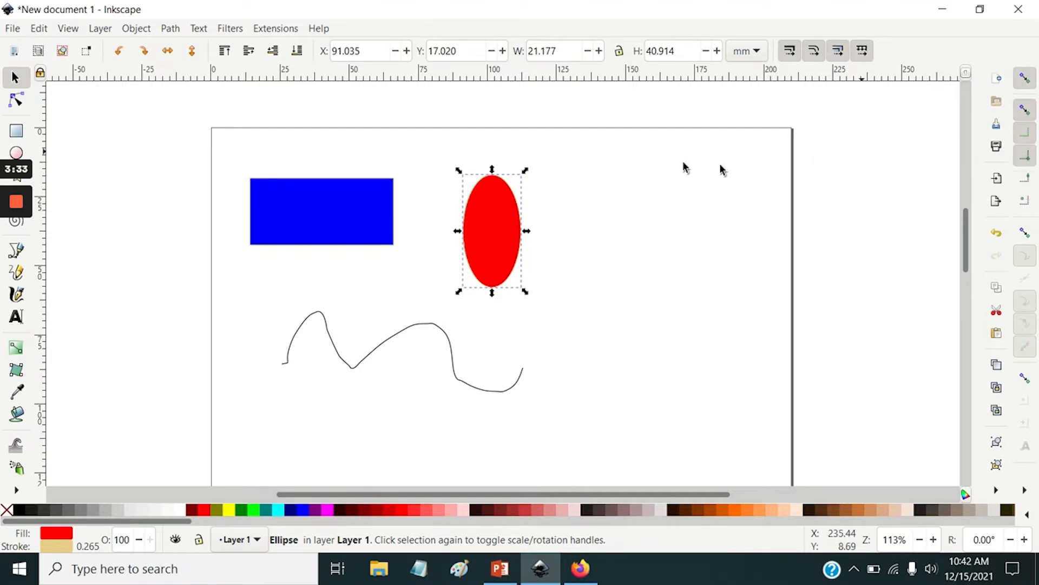
{"action": "mouse_move", "coordinate": [486, 207]}
{"action": "left_mouse_down"}
{"action": "mouse_move", "coordinate": [476, 250]}
{"action": "mouse_move", "coordinate": [415, 295]}
{"action": "mouse_move", "coordinate": [554, 422]}
{"action": "mouse_move", "coordinate": [410, 233]}
{"action": "left_mouse_up"}
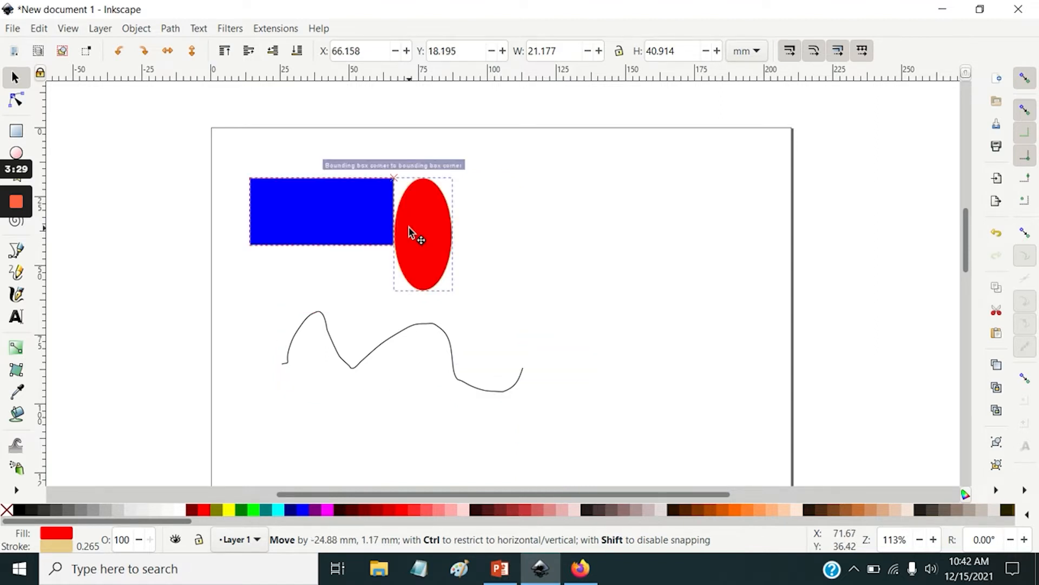
Move the red ellipse around the page with node and path snapping on, finishing at about X 145 mm, Y 16 mm.
{"action": "left_click_drag", "start_coordinate": [505, 202], "coordinate": [506, 261]}
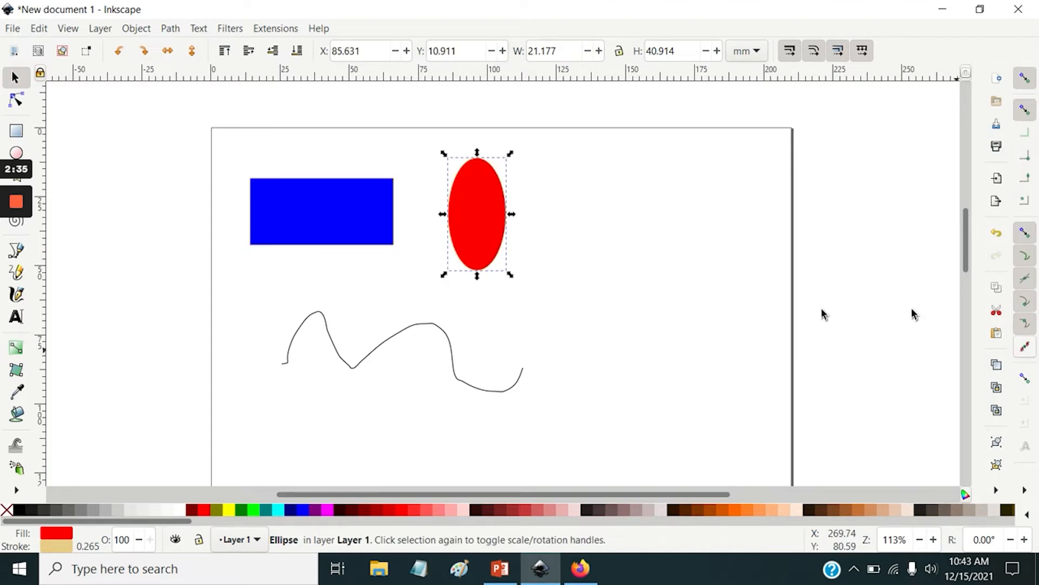
{"action": "left_click_drag", "start_coordinate": [470, 199], "coordinate": [506, 209]}
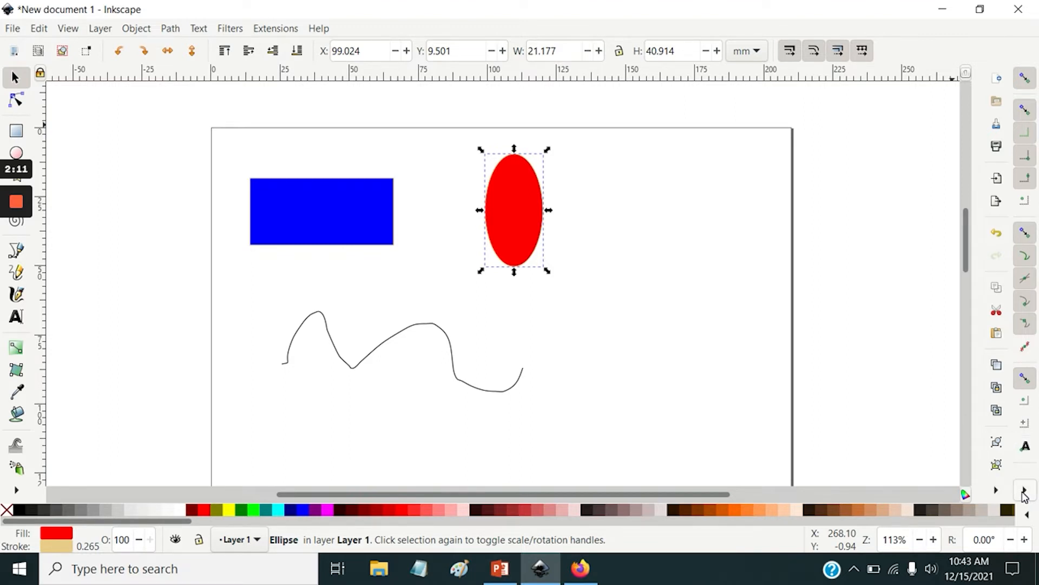
{"action": "left_click", "coordinate": [1025, 491]}
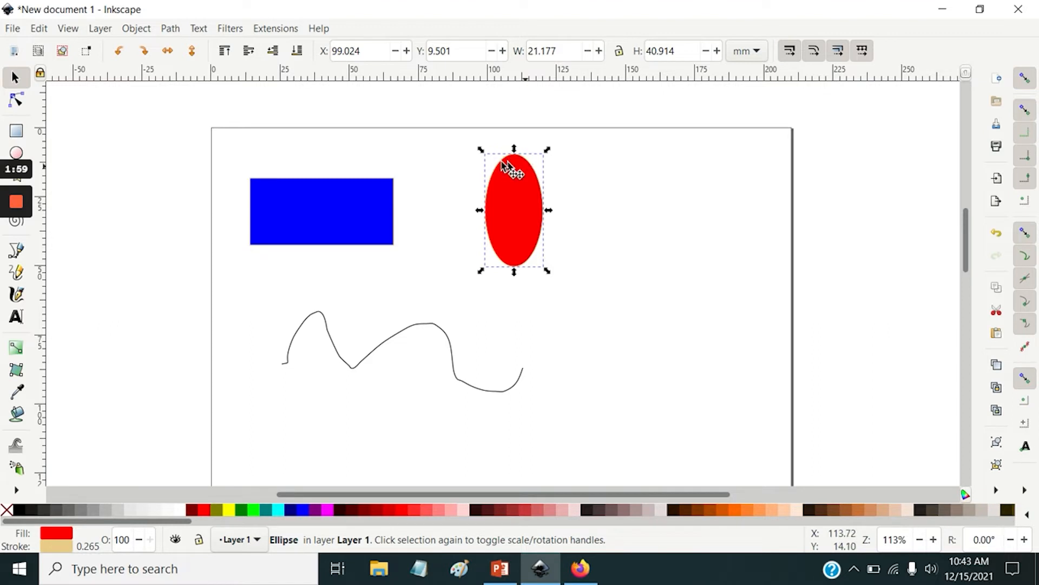
{"action": "left_click_drag", "start_coordinate": [510, 165], "coordinate": [249, 341]}
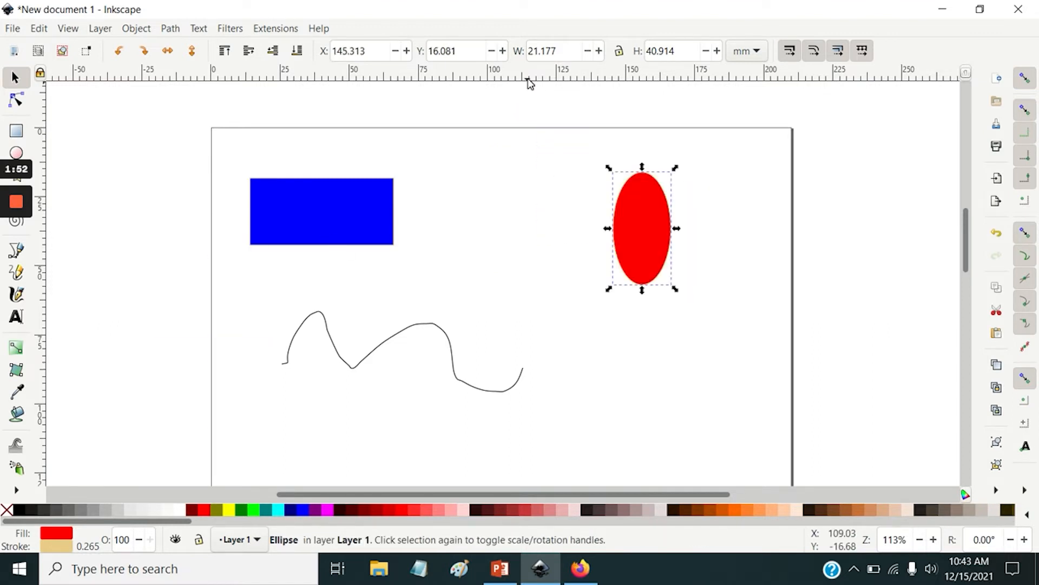
Add a horizontal guide along the blue rectangle's lower edge and a vertical guide at about 125 mm.
{"action": "left_click_drag", "start_coordinate": [536, 80], "coordinate": [549, 244]}
{"action": "left_click_drag", "start_coordinate": [46, 324], "coordinate": [66, 325]}
{"action": "left_click_drag", "start_coordinate": [65, 320], "coordinate": [558, 319]}
Move the ellipse down to about Y 65 mm, shift the blue rectangle slightly left, and place the curve at about X 15 mm, Y 63 mm.
{"action": "left_click_drag", "start_coordinate": [636, 185], "coordinate": [581, 292]}
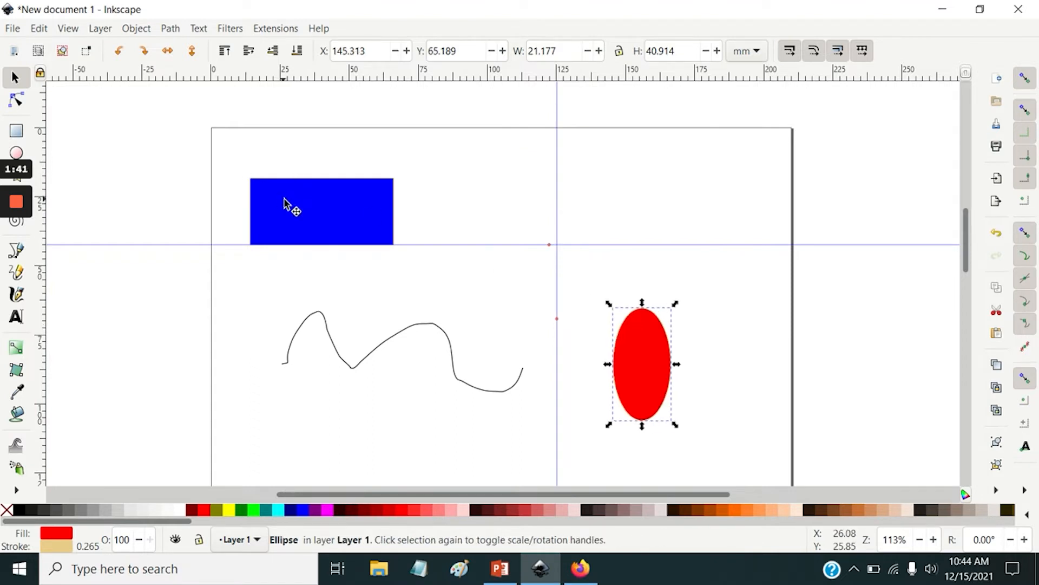
{"action": "mouse_move", "coordinate": [288, 204]}
{"action": "left_mouse_down"}
{"action": "mouse_move", "coordinate": [245, 210]}
{"action": "mouse_move", "coordinate": [281, 192]}
{"action": "left_mouse_up"}
{"action": "mouse_move", "coordinate": [435, 325]}
{"action": "left_mouse_down"}
{"action": "mouse_move", "coordinate": [474, 241]}
{"action": "mouse_move", "coordinate": [524, 207]}
{"action": "mouse_move", "coordinate": [441, 306]}
{"action": "mouse_move", "coordinate": [399, 316]}
{"action": "left_mouse_up"}
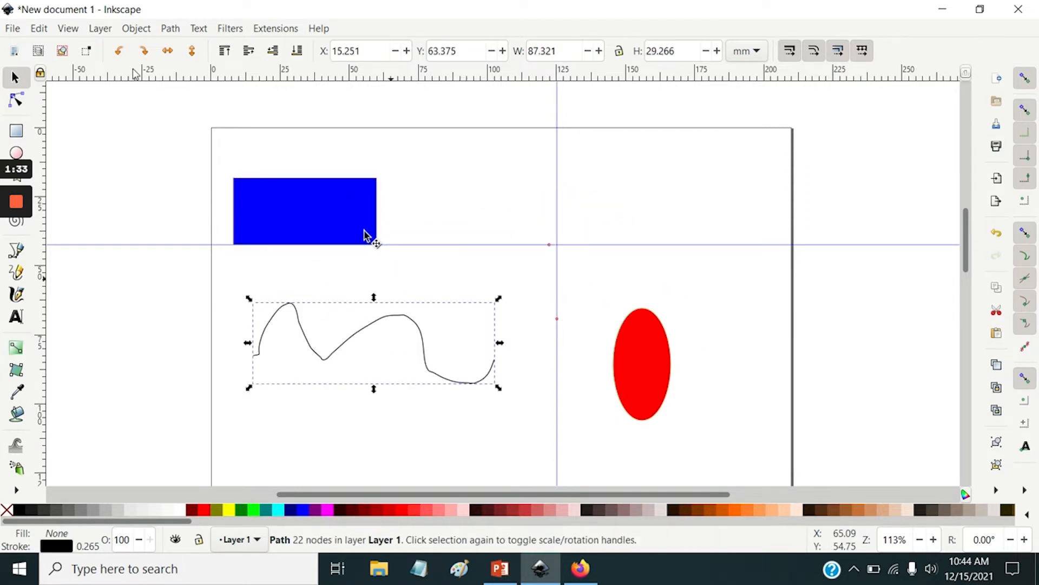
Show the page grid and move the red ellipse up and right to about X 151 mm, Y 53 mm.
{"action": "left_click", "coordinate": [68, 29]}
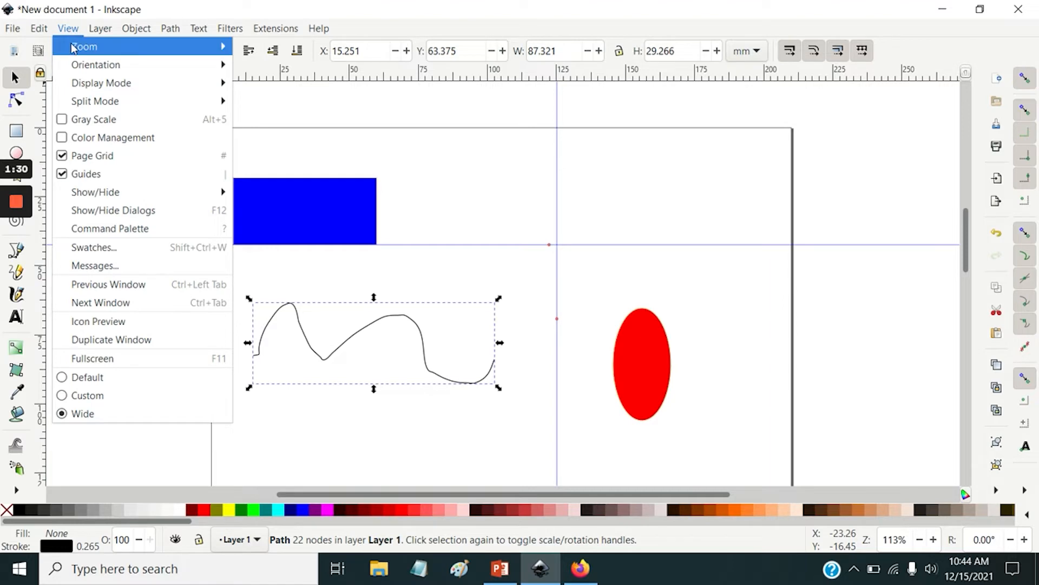
{"action": "left_click", "coordinate": [104, 156]}
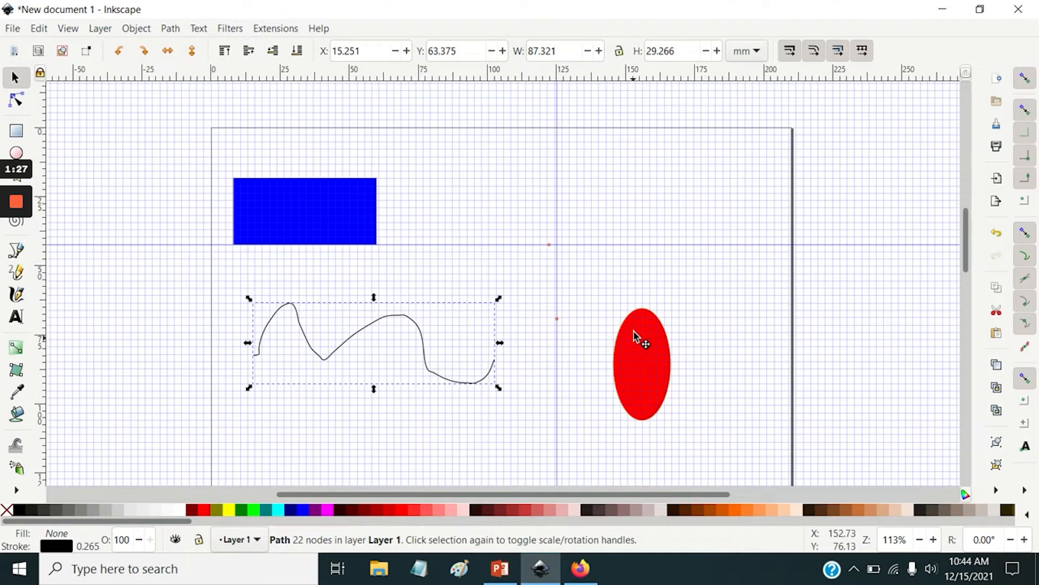
{"action": "left_click_drag", "start_coordinate": [638, 341], "coordinate": [698, 269]}
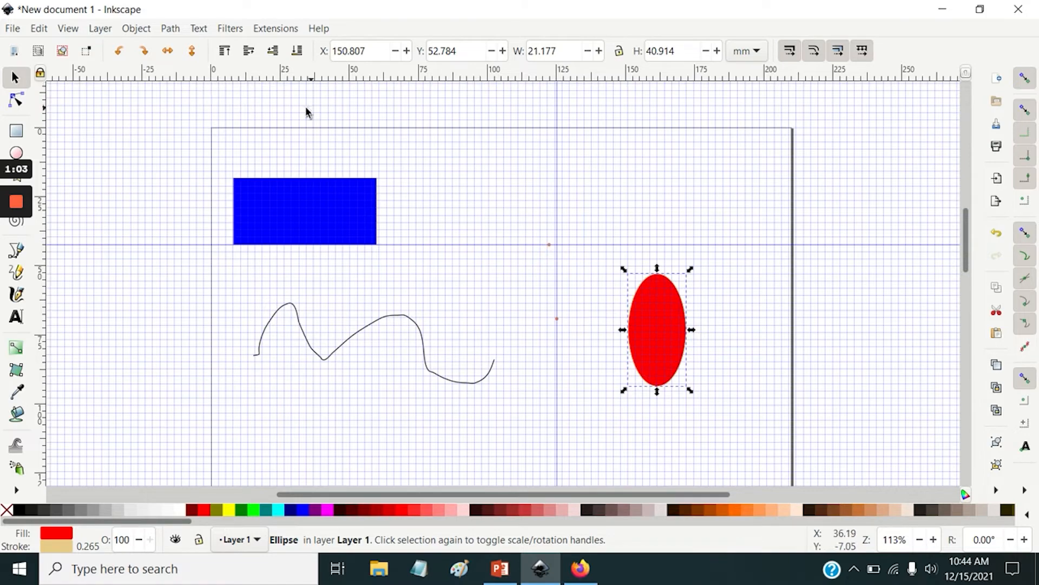
Review the Snapping preferences under Behavior, including snap indicator, weight factor and delay, and close the preferences.
{"action": "left_click", "coordinate": [39, 30]}
{"action": "left_click", "coordinate": [110, 509]}
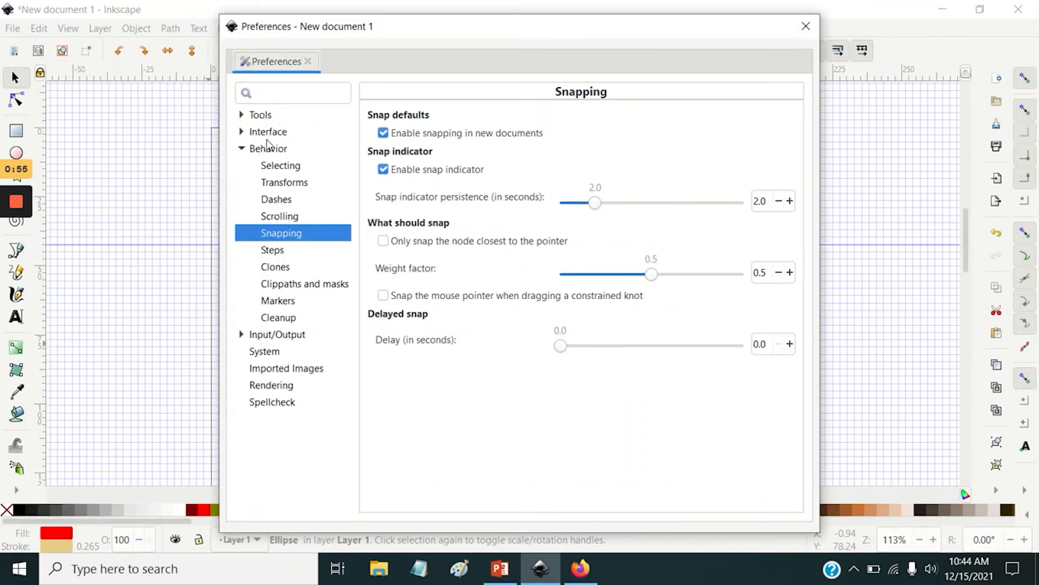
{"action": "left_click", "coordinate": [244, 150]}
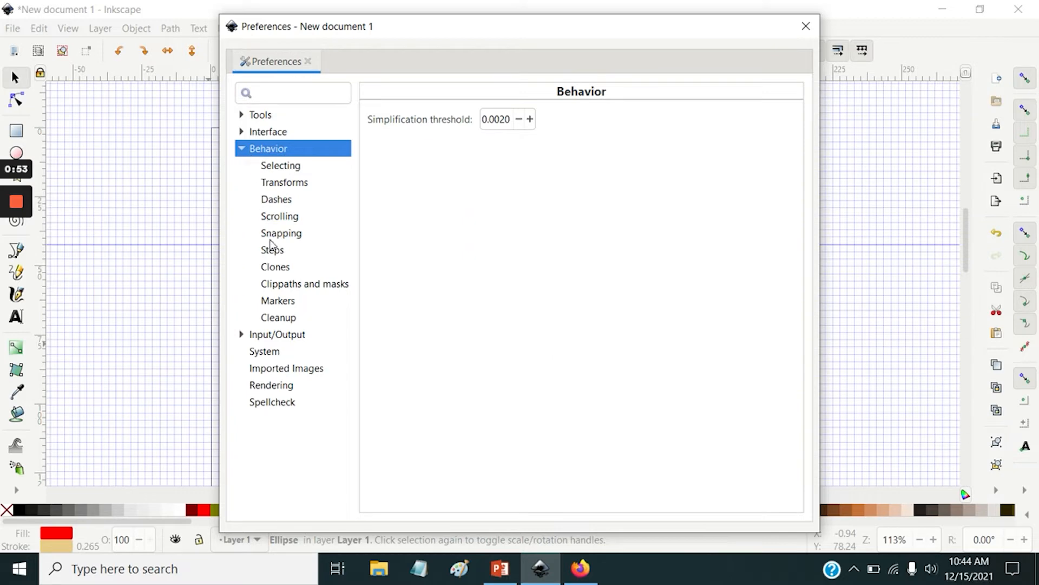
{"action": "left_click", "coordinate": [270, 240]}
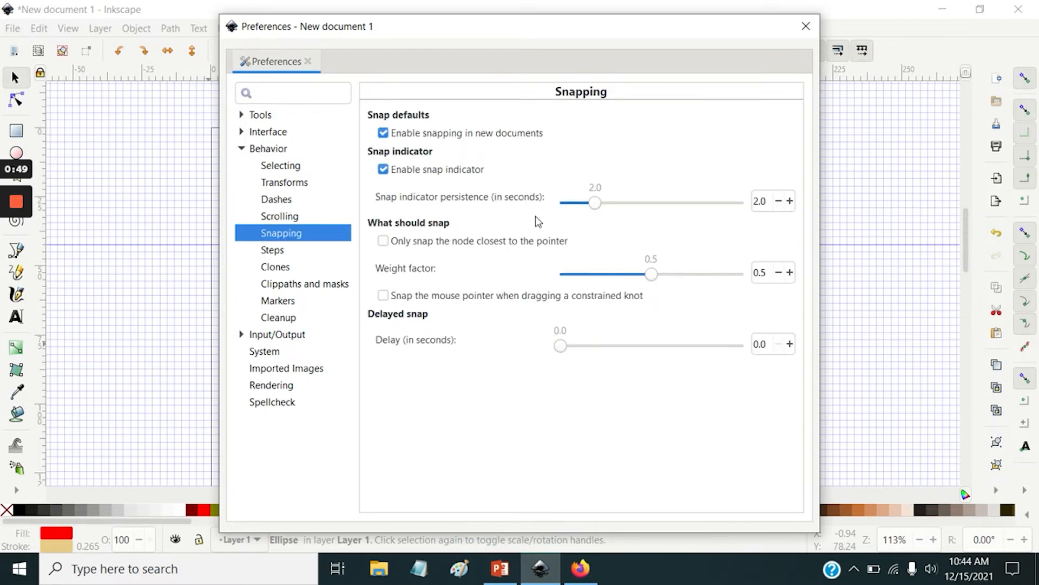
{"action": "left_click", "coordinate": [817, 33]}
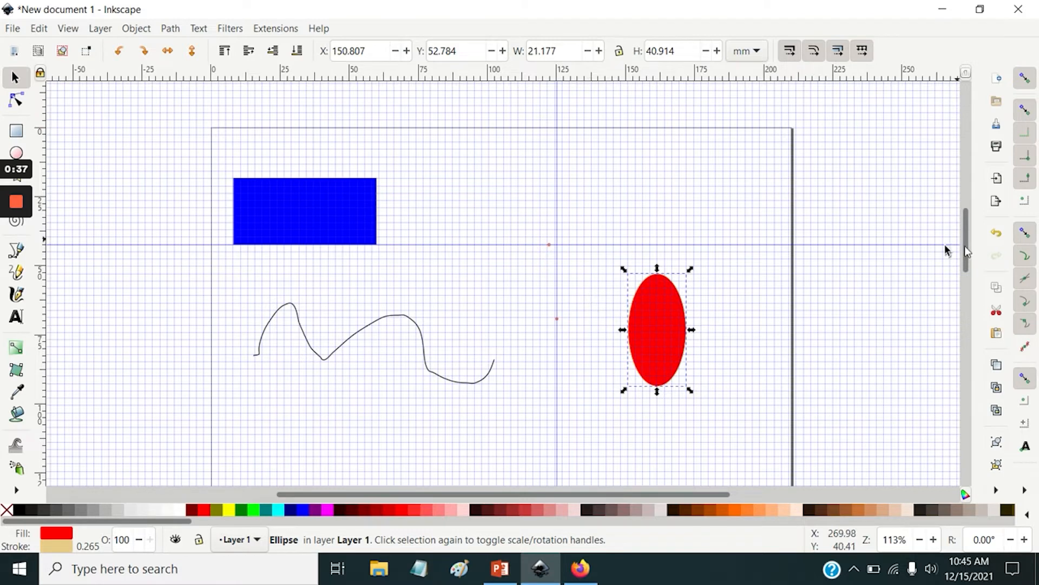
Move the red ellipse up along the grid to about Y 29 mm and nudge it again with snapping on.
{"action": "left_click_drag", "start_coordinate": [652, 292], "coordinate": [621, 219]}
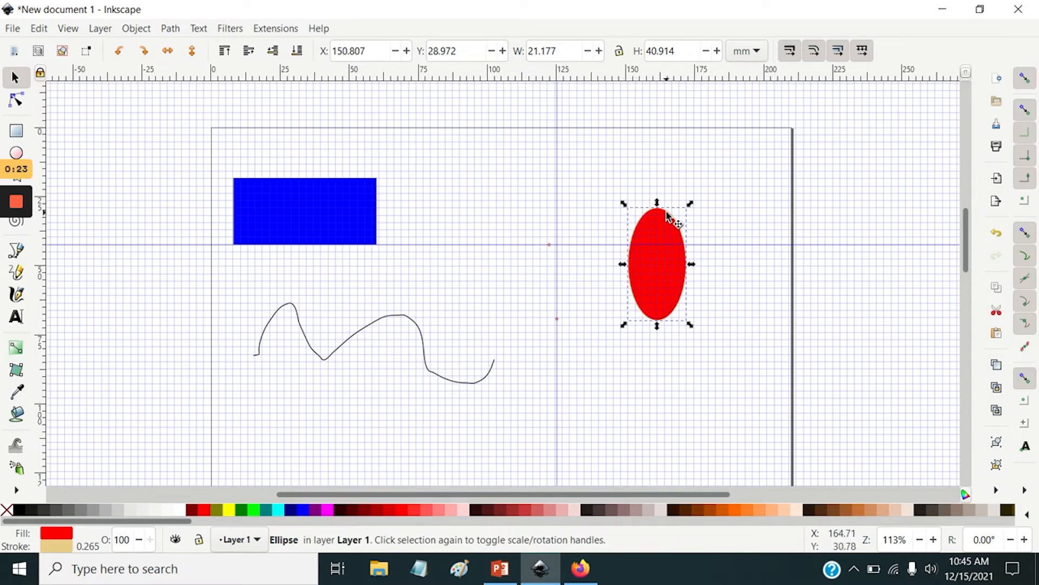
{"action": "left_click_drag", "start_coordinate": [666, 218], "coordinate": [644, 207]}
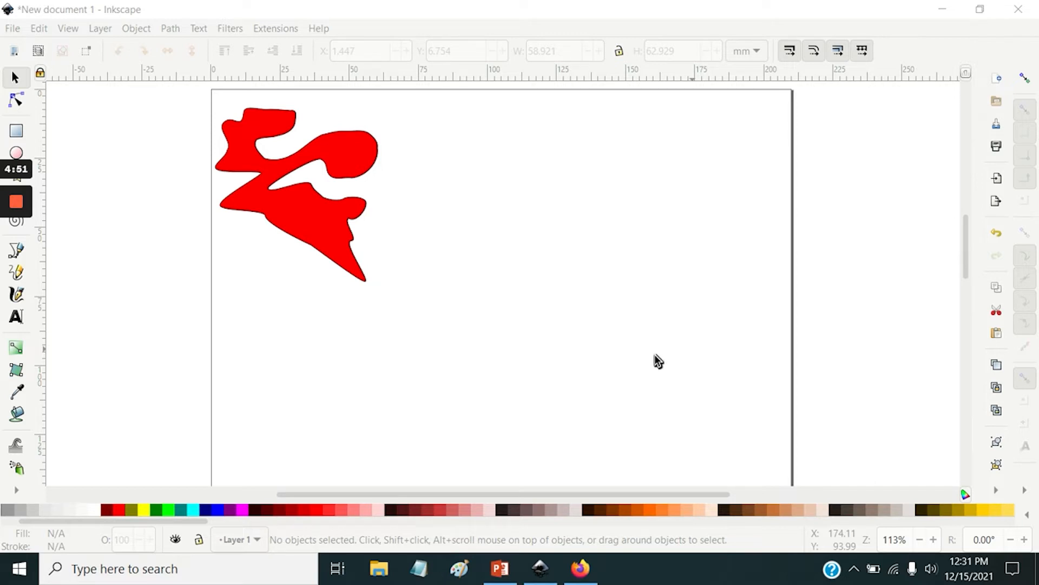
Copy and paste the red freeform shape, and place the copy at about X 147 mm, Y 6 mm.
{"action": "left_click", "coordinate": [326, 163]}
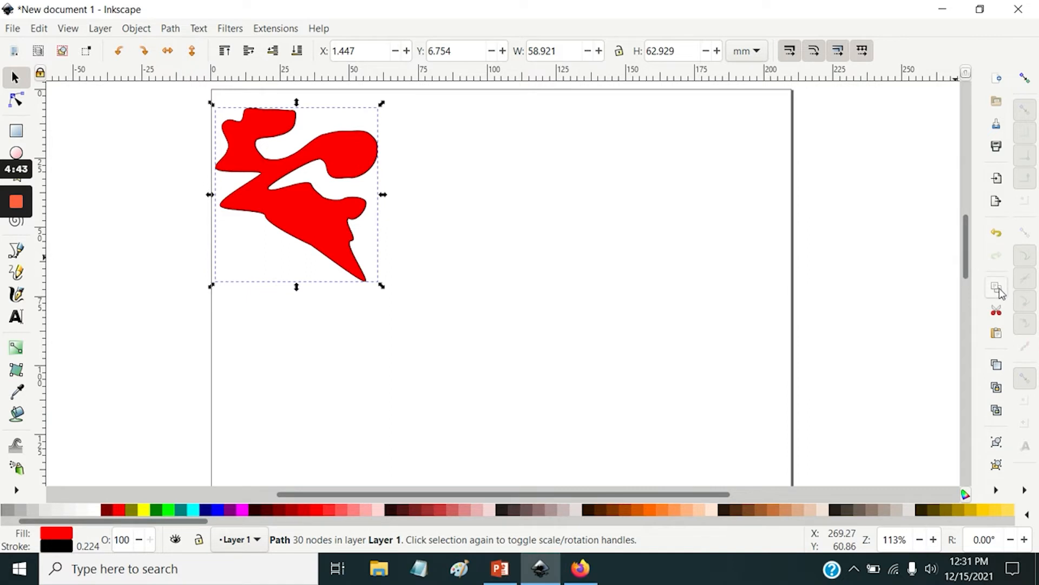
{"action": "left_click", "coordinate": [996, 334]}
{"action": "left_click_drag", "start_coordinate": [463, 243], "coordinate": [659, 152]}
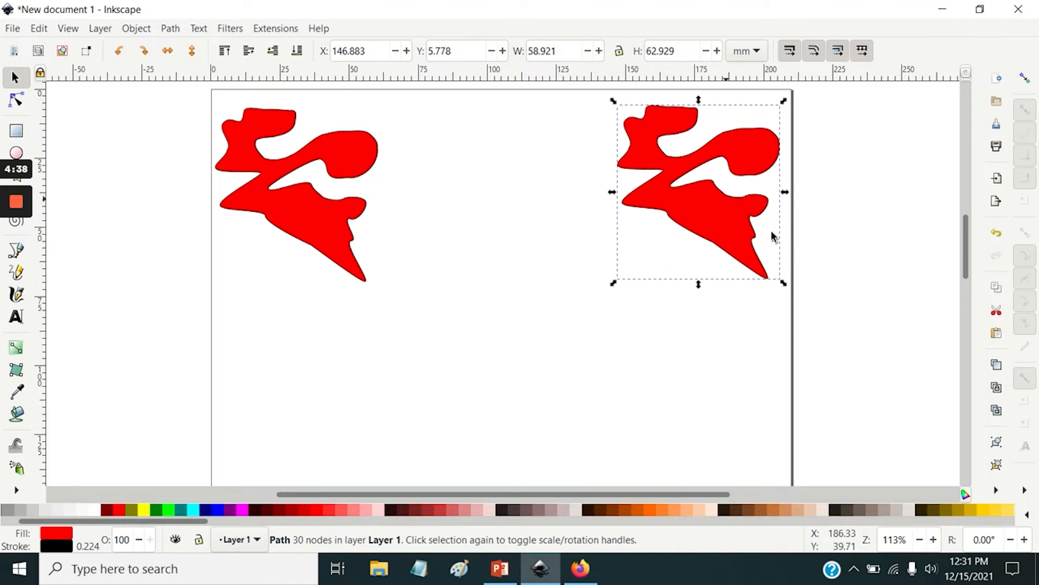
Paste two more copies of the red shape and place them at about X 145, Y 55 mm and X 107, Y 83 mm.
{"action": "left_click", "coordinate": [997, 334]}
{"action": "left_click_drag", "start_coordinate": [497, 243], "coordinate": [741, 305]}
{"action": "left_click", "coordinate": [1006, 332]}
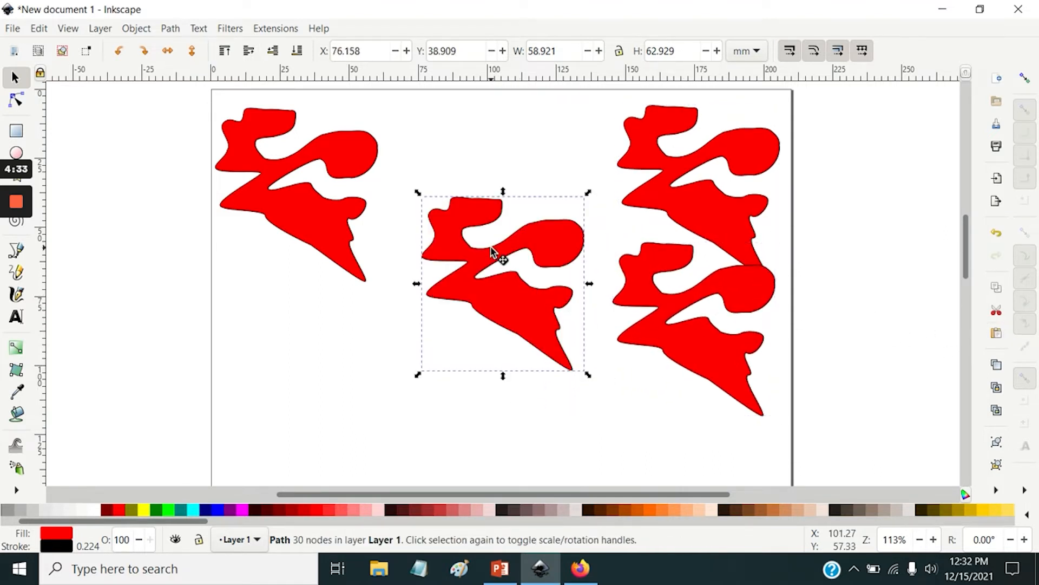
{"action": "left_click_drag", "start_coordinate": [497, 252], "coordinate": [586, 379]}
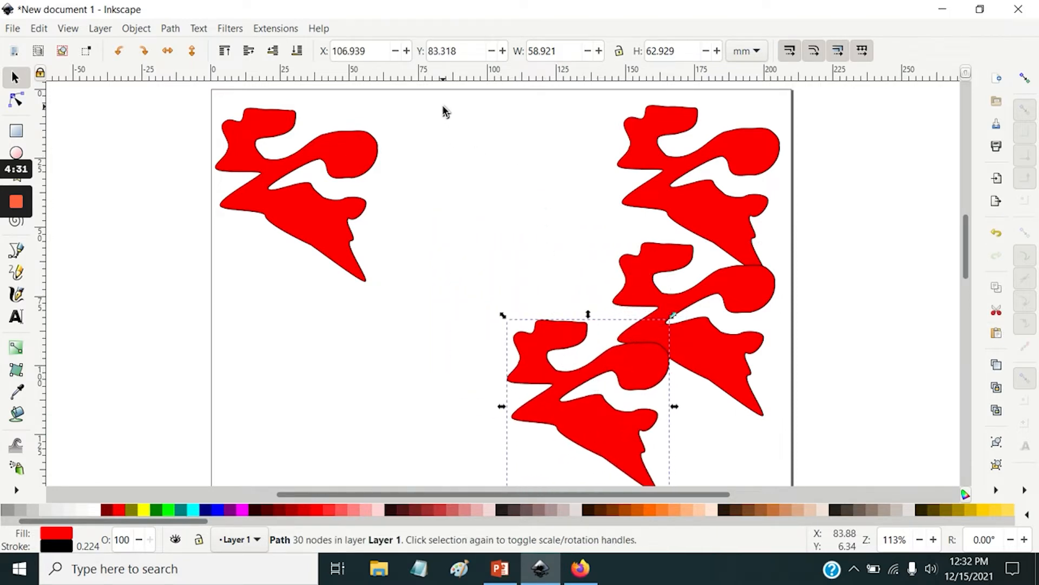
{"action": "left_click_drag", "start_coordinate": [443, 108], "coordinate": [781, 474]}
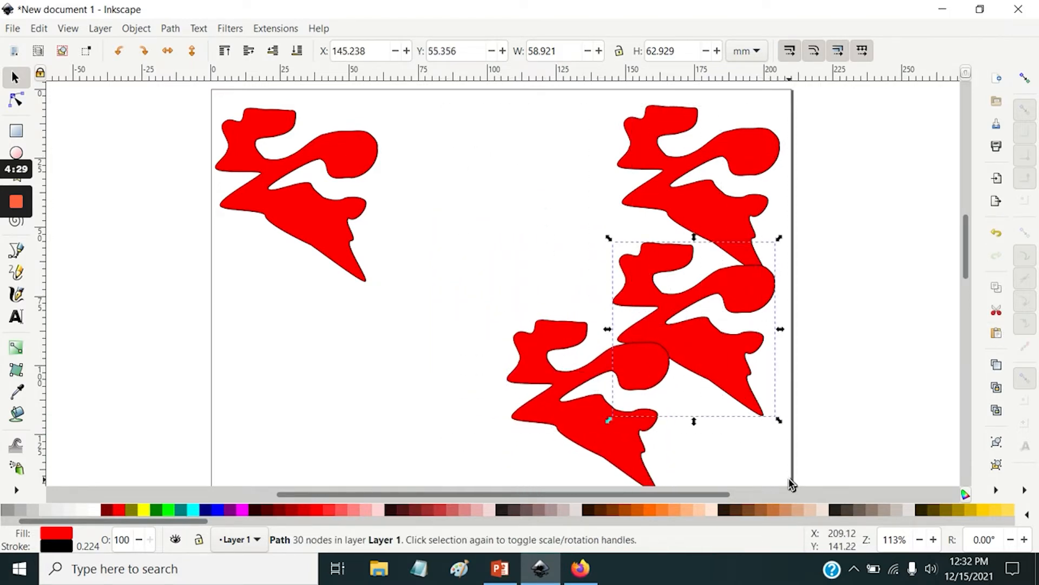
Delete all three pasted copies of the red shape, keeping only the original near the page's upper-left corner.
{"action": "key", "text": "Delete"}
{"action": "left_click", "coordinate": [694, 200]}
{"action": "key", "text": "Delete"}
{"action": "left_click", "coordinate": [540, 359]}
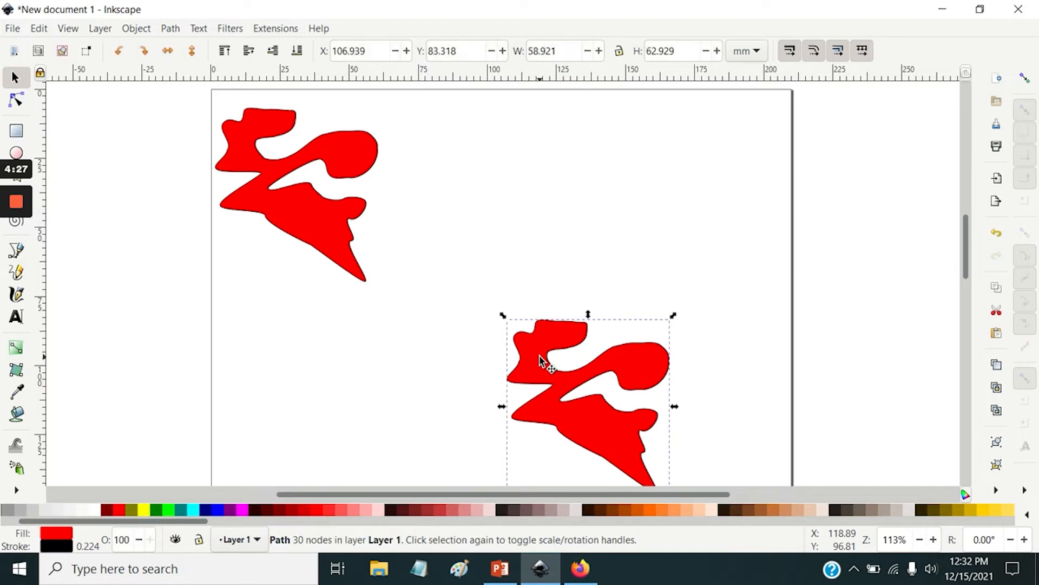
{"action": "key", "text": "Delete"}
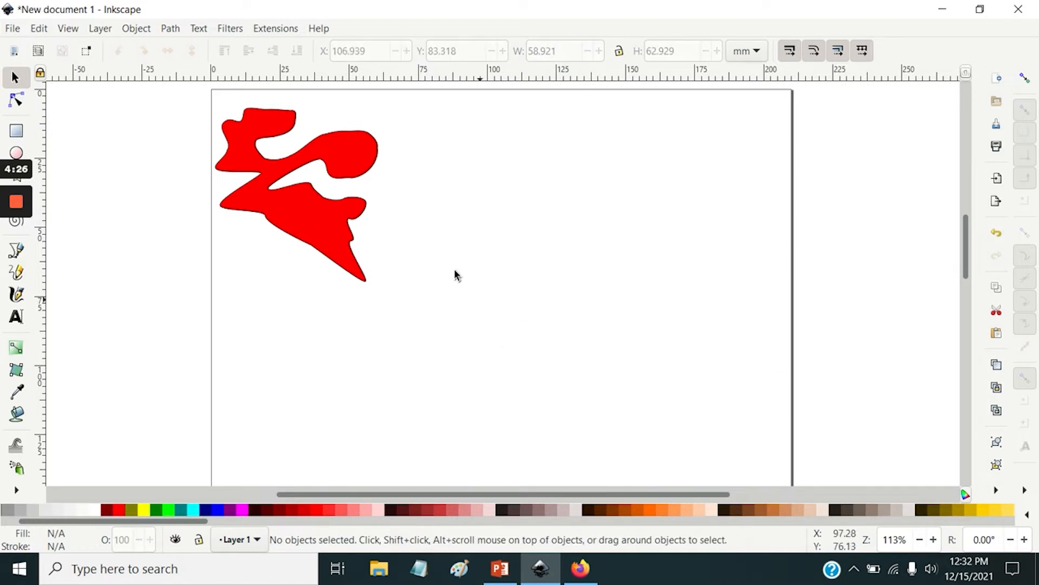
Copy the original red shape and paste copies at about X 101, Y 34 mm and X -20, Y 87 mm.
{"action": "left_click", "coordinate": [275, 178]}
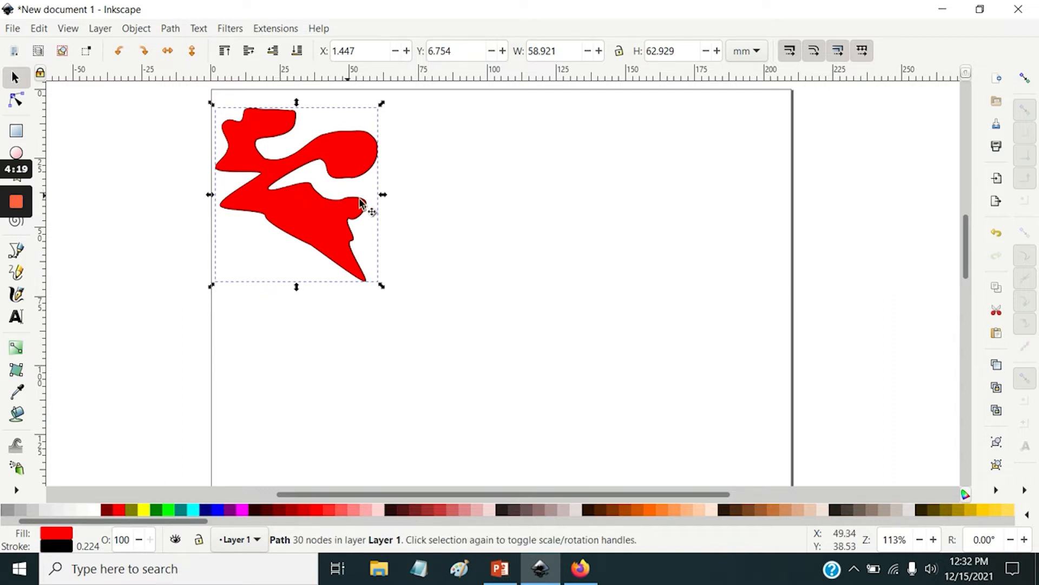
{"action": "key", "text": "ctrl"}
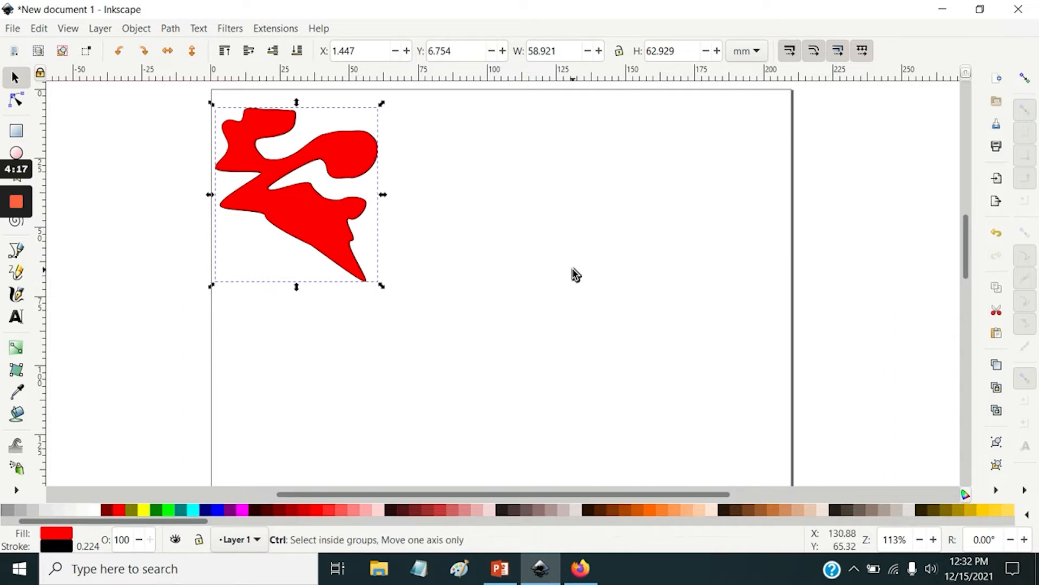
{"action": "key", "text": "ctrl+v"}
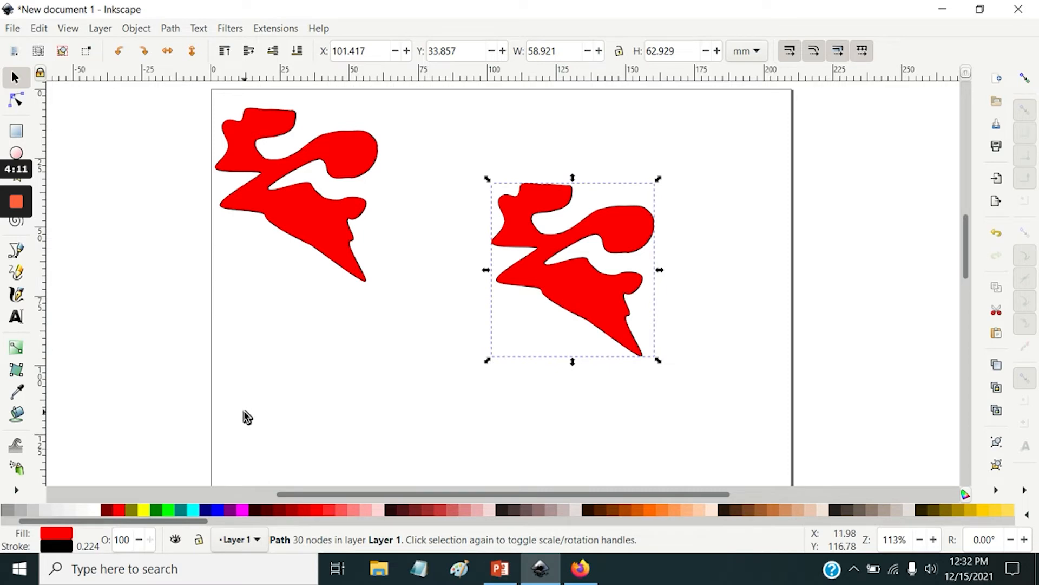
{"action": "key", "text": "ctrl"}
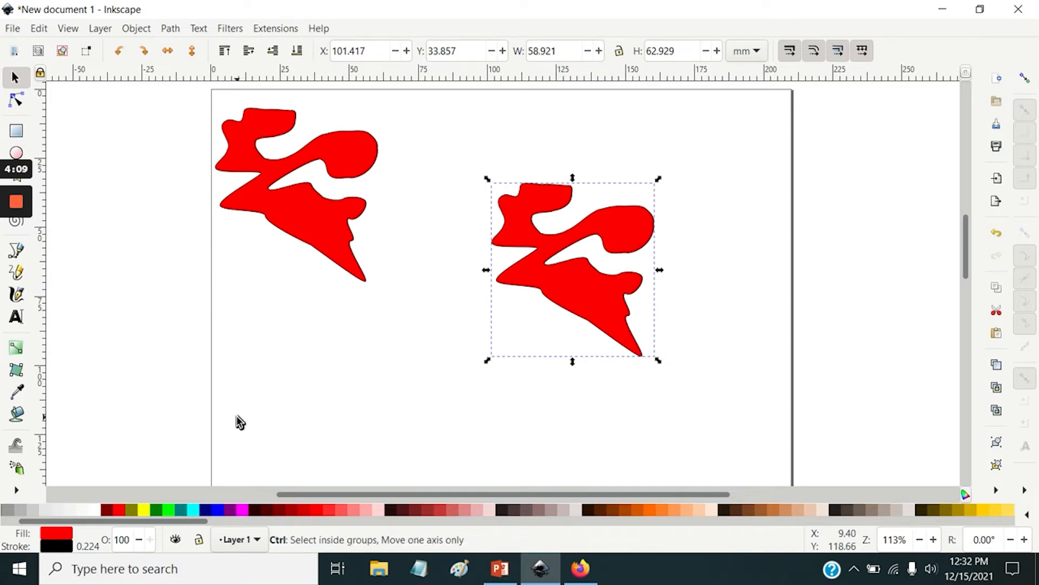
{"action": "key", "text": "ctrl+v"}
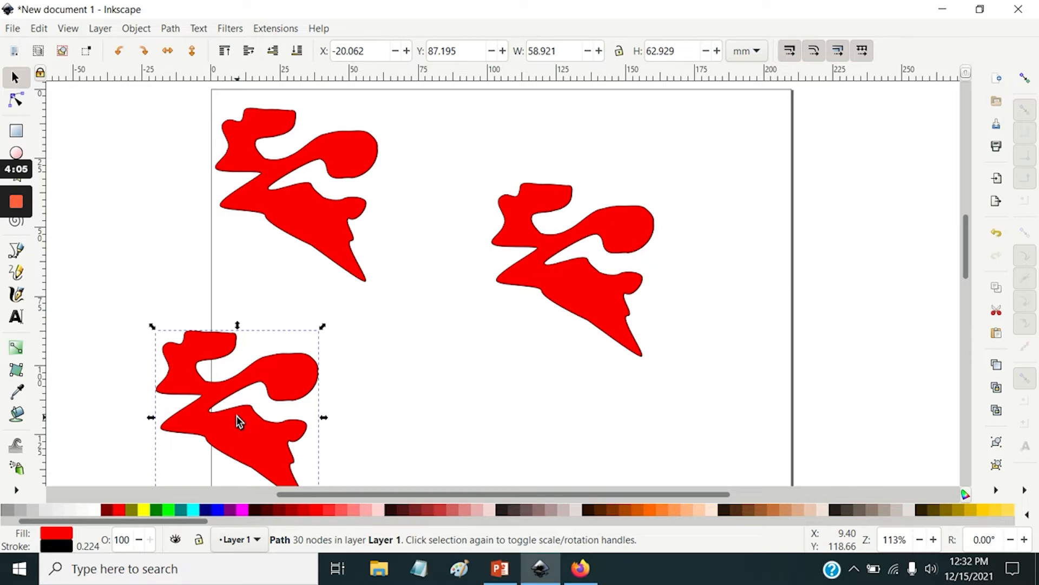
Delete the two newly pasted copies, keeping the original red shape.
{"action": "key", "text": "Delete"}
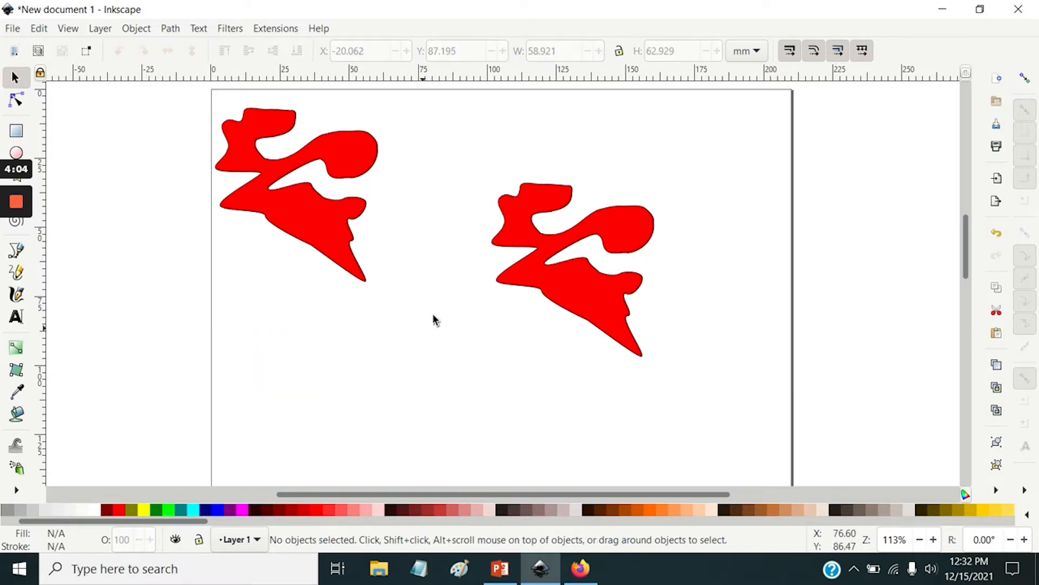
{"action": "left_click", "coordinate": [553, 205]}
{"action": "key", "text": "Delete"}
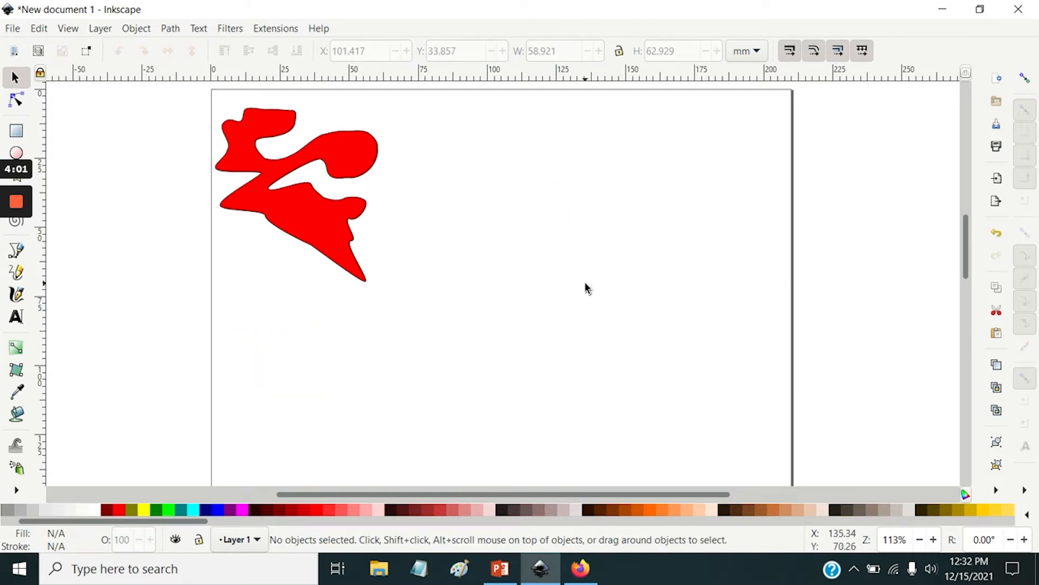
Duplicate the red shape twice, placing the duplicates at about X 65, Y 6 mm and X 132, Y 35 mm.
{"action": "left_click", "coordinate": [998, 364]}
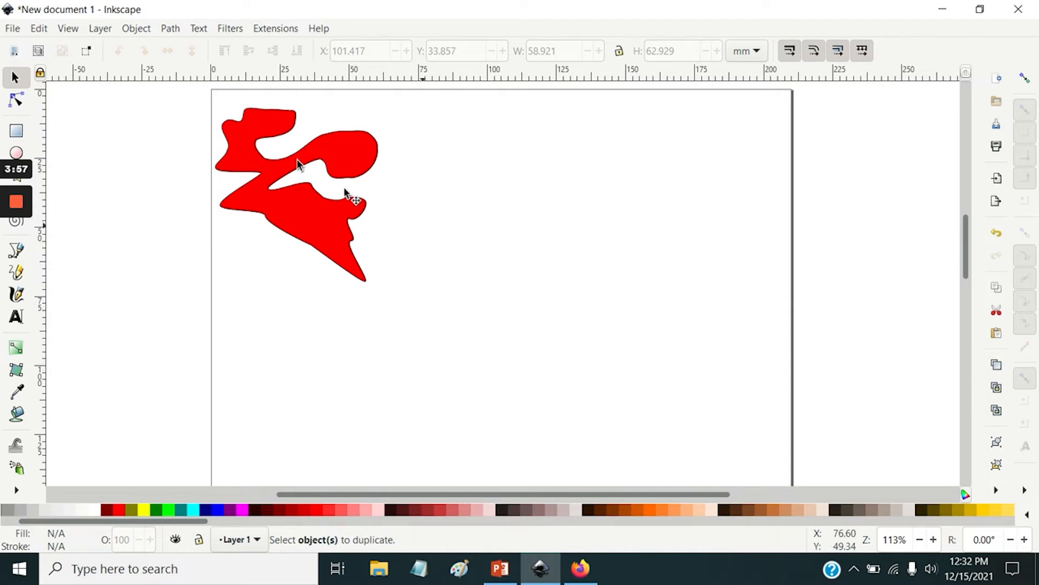
{"action": "left_click", "coordinate": [287, 172]}
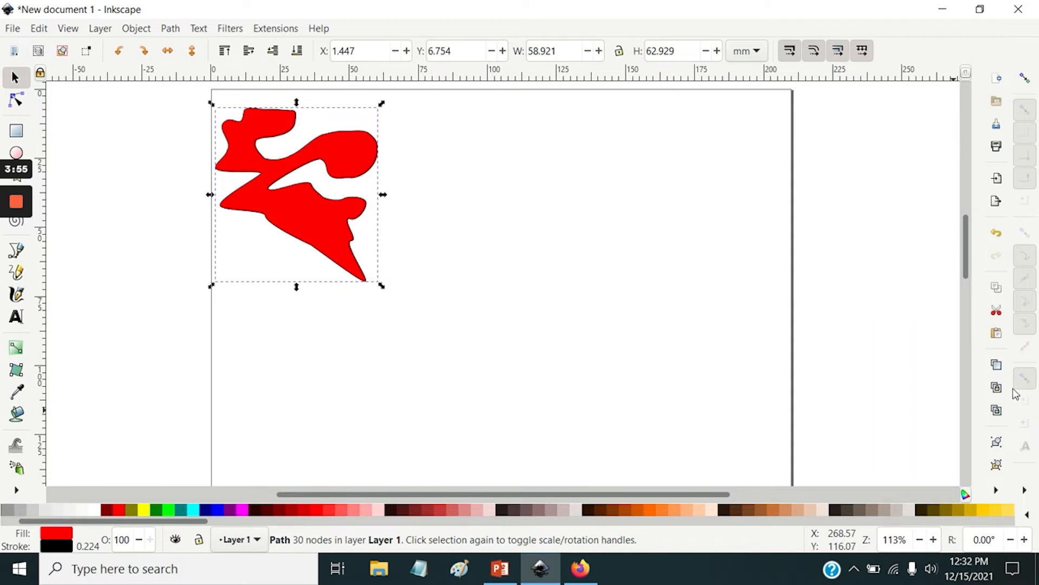
{"action": "left_click", "coordinate": [997, 365]}
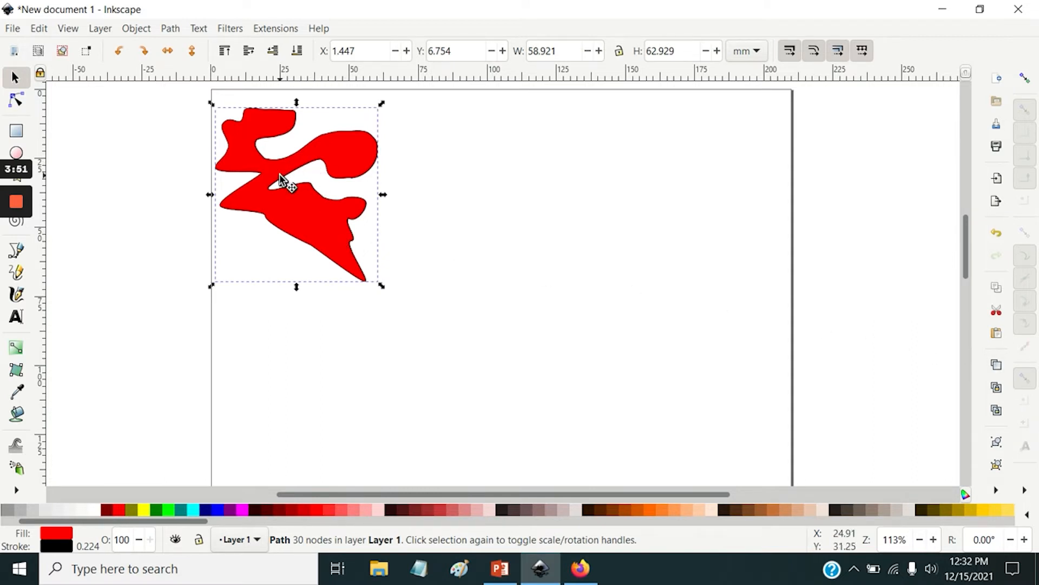
{"action": "left_click_drag", "start_coordinate": [281, 179], "coordinate": [459, 177]}
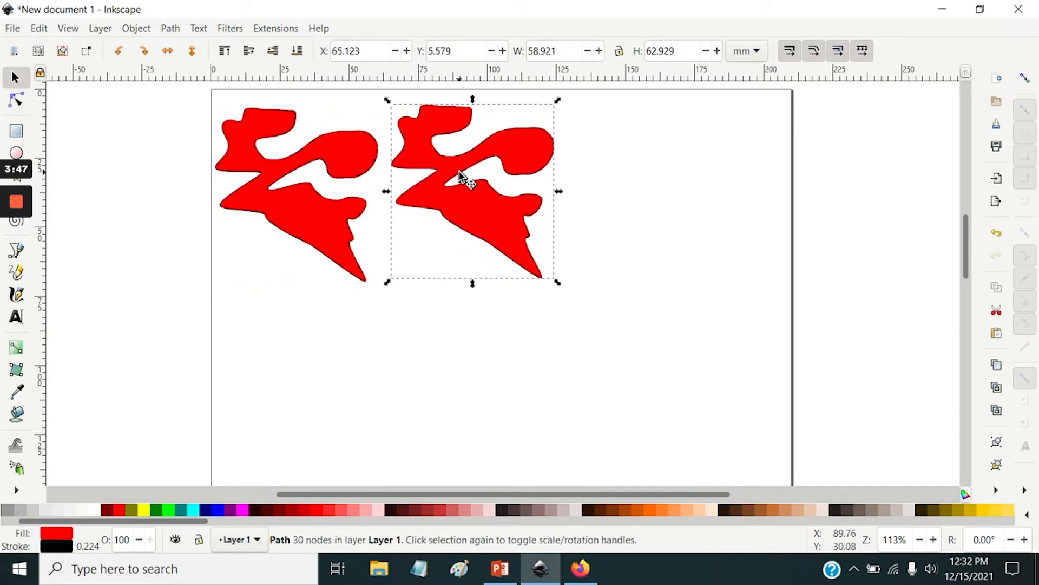
{"action": "left_click", "coordinate": [1000, 370]}
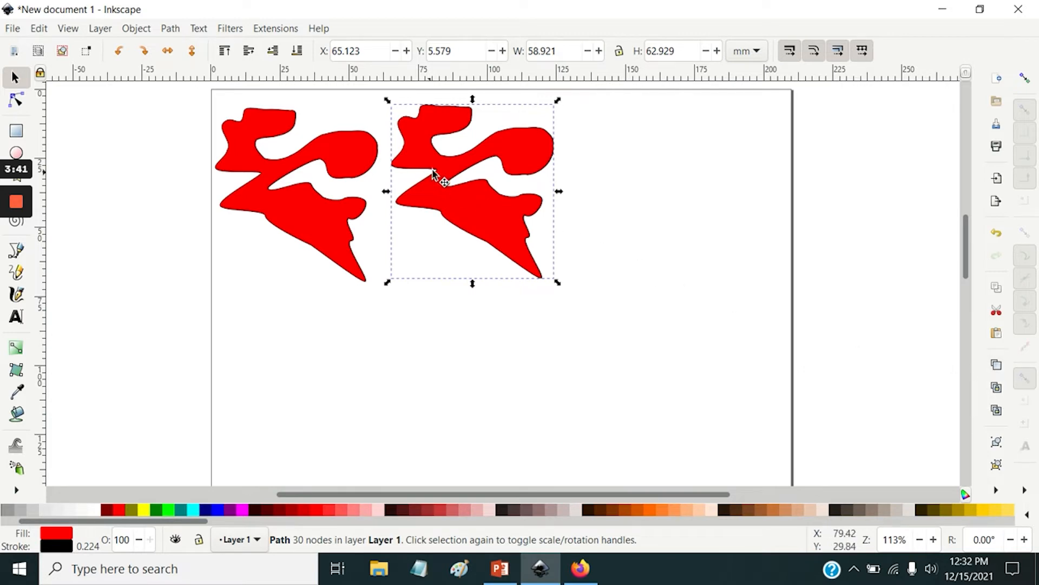
{"action": "left_click_drag", "start_coordinate": [477, 184], "coordinate": [639, 184]}
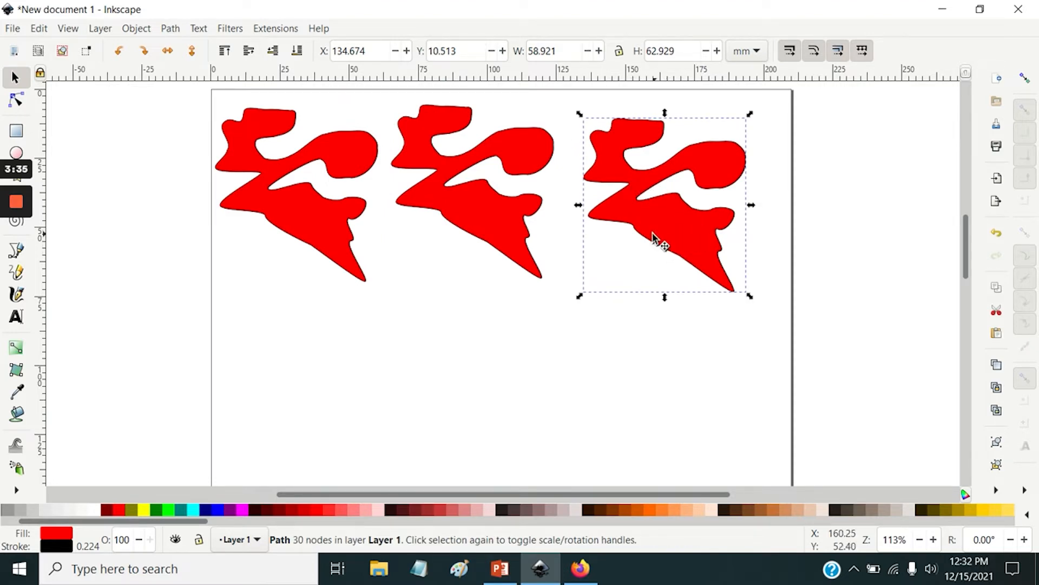
{"action": "left_click_drag", "start_coordinate": [661, 220], "coordinate": [658, 293]}
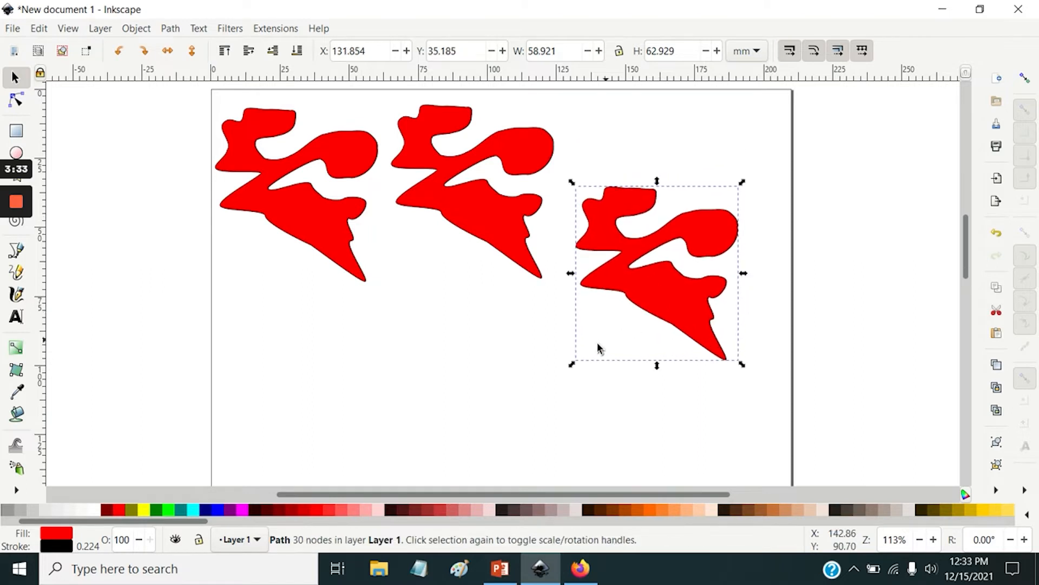
Scale the second duplicate to about 50 mm wide and 75 mm high and rotate it counterclockwise.
{"action": "left_click_drag", "start_coordinate": [573, 370], "coordinate": [596, 399]}
{"action": "left_click", "coordinate": [661, 291]}
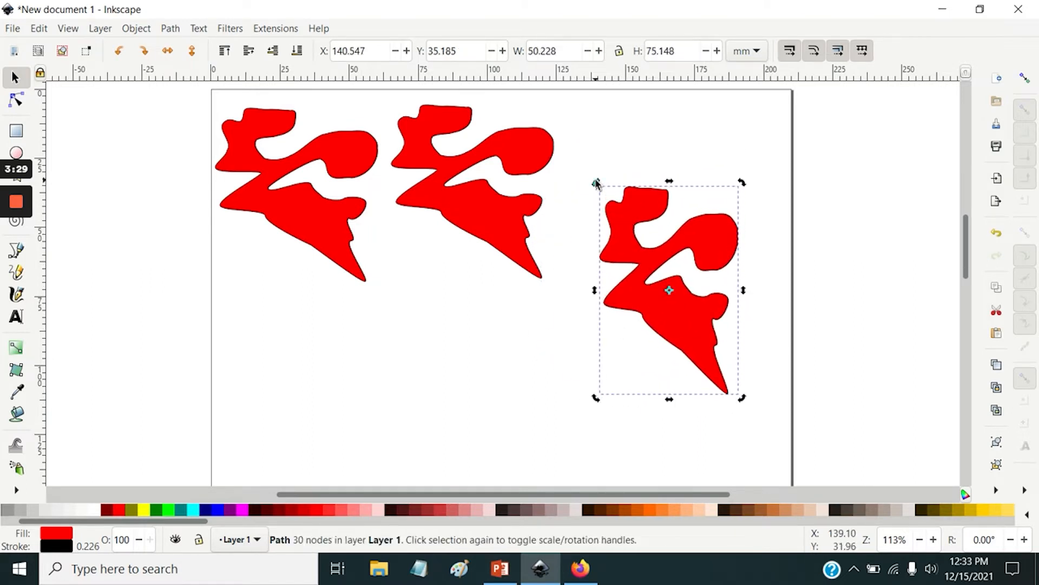
{"action": "left_click_drag", "start_coordinate": [596, 182], "coordinate": [561, 271]}
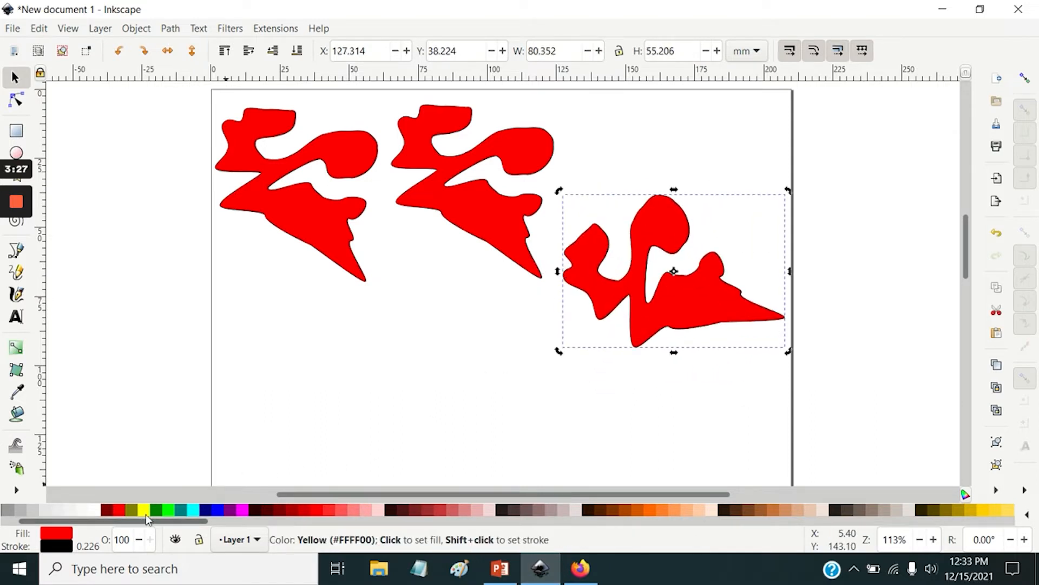
Fill the rotated duplicate with yellow and reshape its outline by pulling one inner segment and two nodes outward.
{"action": "left_click", "coordinate": [144, 513]}
{"action": "left_click", "coordinate": [16, 100]}
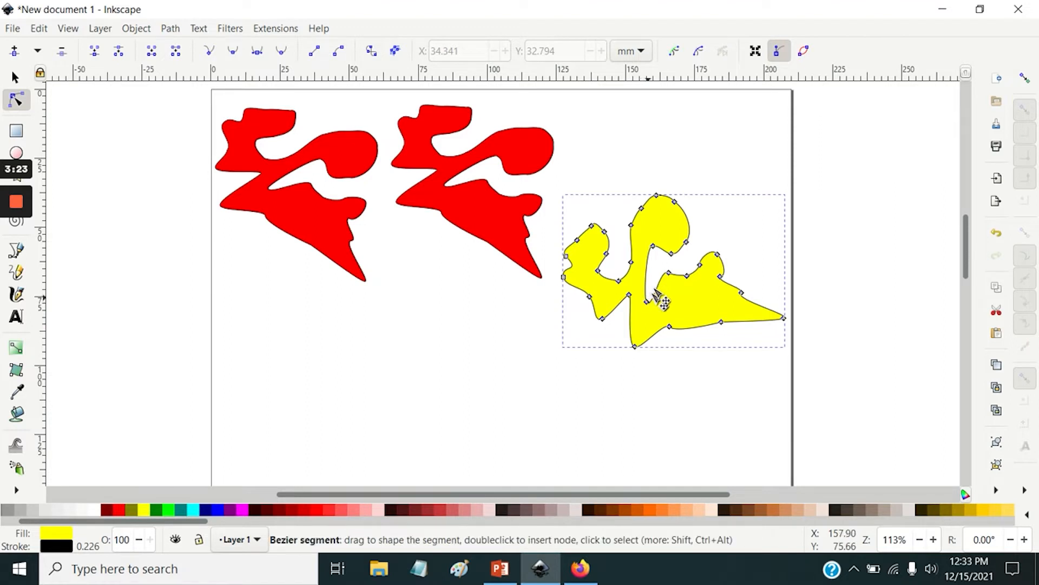
{"action": "left_click_drag", "start_coordinate": [655, 292], "coordinate": [657, 267]}
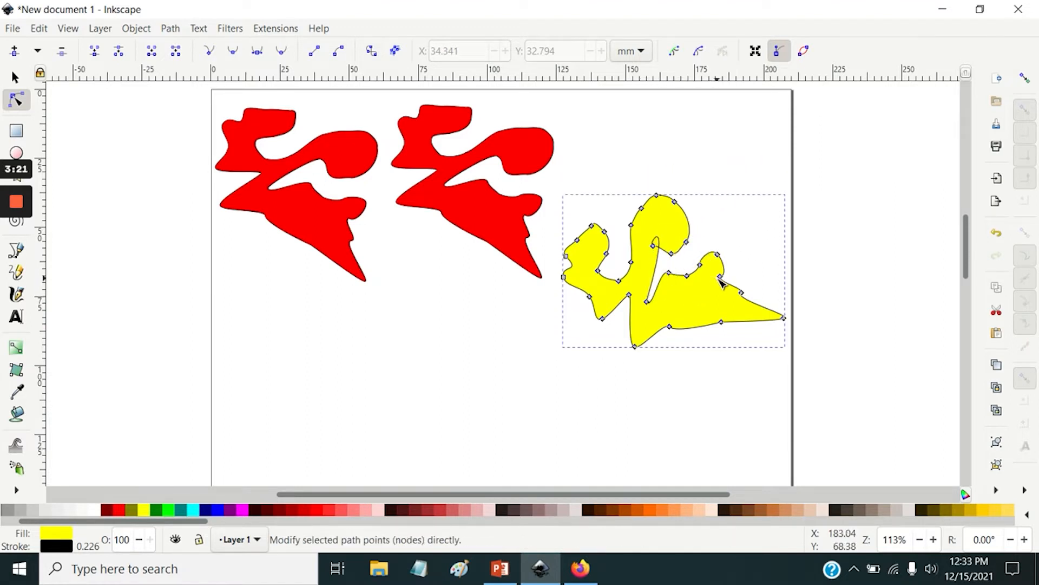
{"action": "left_click_drag", "start_coordinate": [720, 281], "coordinate": [778, 256]}
{"action": "left_click_drag", "start_coordinate": [671, 328], "coordinate": [692, 373]}
Delete the yellow duplicate and the remaining red duplicate, keeping the original shape.
{"action": "left_click", "coordinate": [16, 78]}
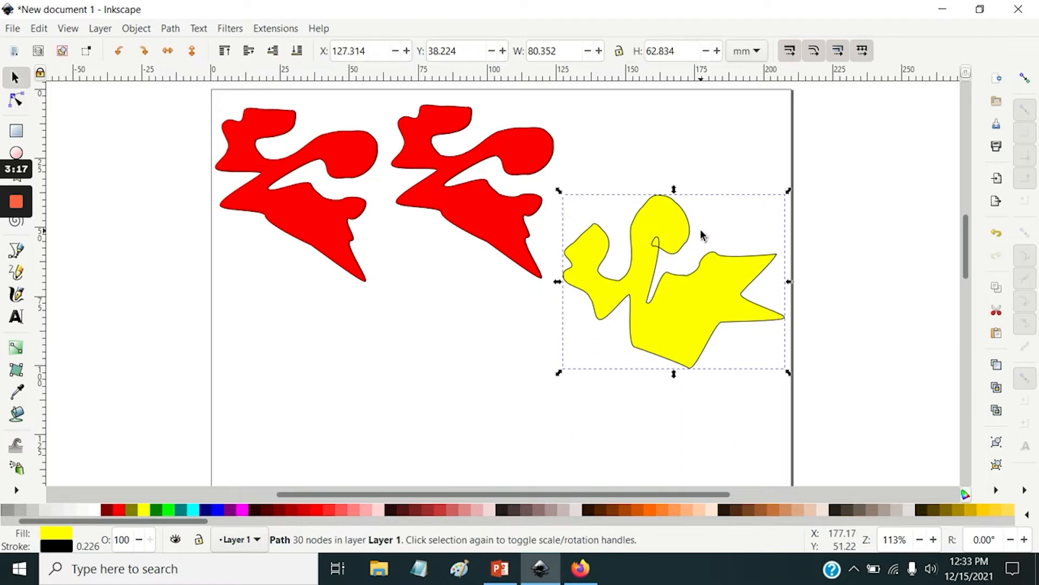
{"action": "left_click", "coordinate": [682, 232]}
{"action": "key", "text": "Delete"}
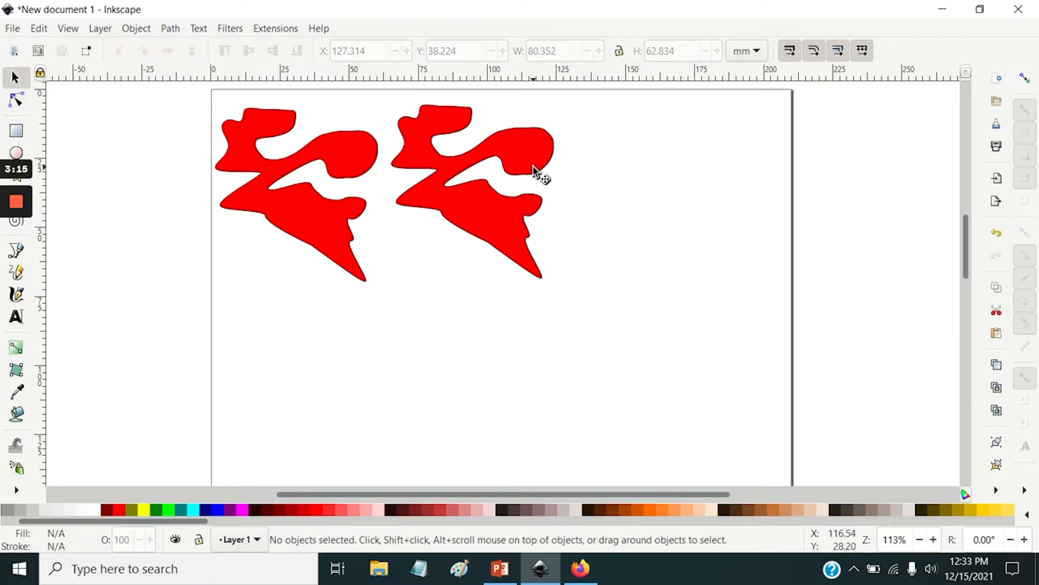
{"action": "left_click", "coordinate": [533, 170]}
{"action": "key", "text": "Delete"}
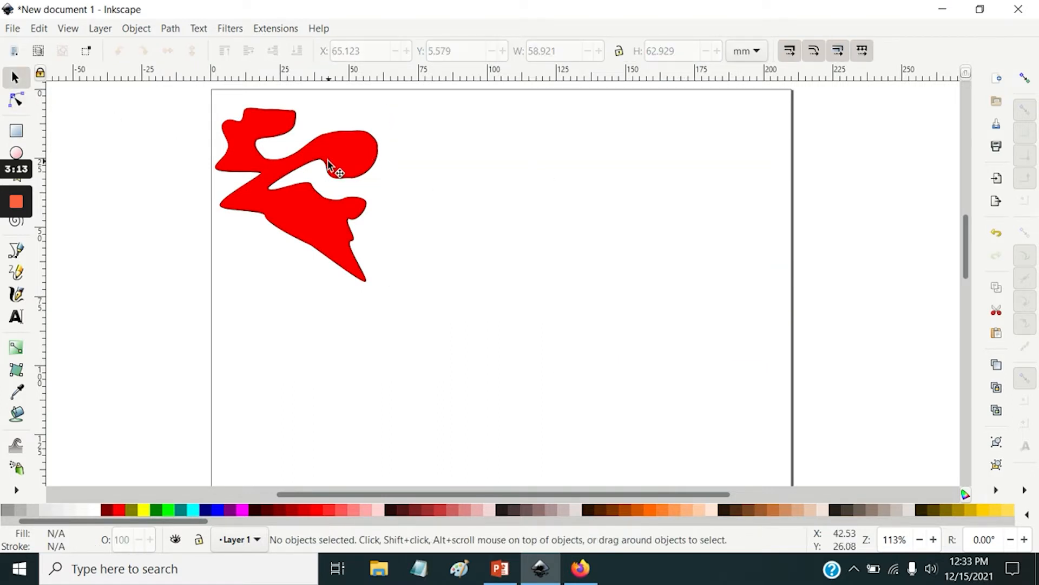
Create two clones of the original red shape and place them at about X 92, Y 7 mm and X 85, Y 71 mm.
{"action": "left_click", "coordinate": [303, 158]}
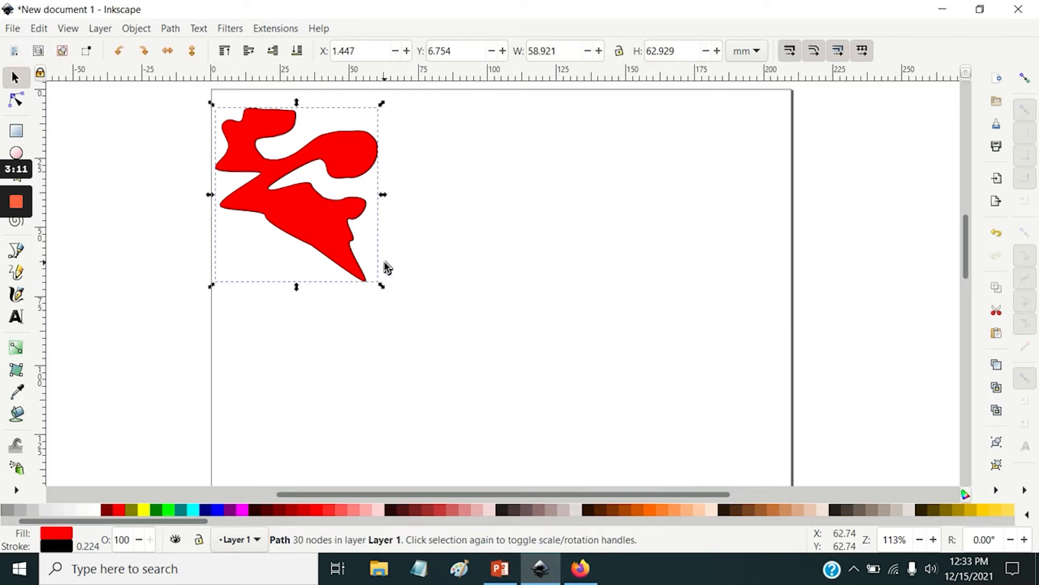
{"action": "left_click", "coordinate": [996, 387]}
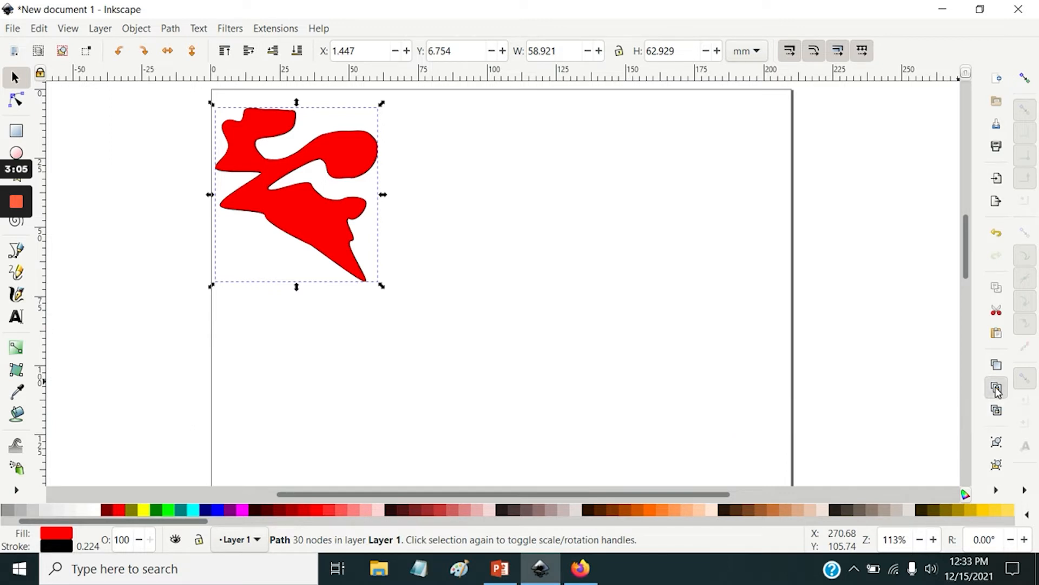
{"action": "left_click_drag", "start_coordinate": [308, 171], "coordinate": [579, 165]}
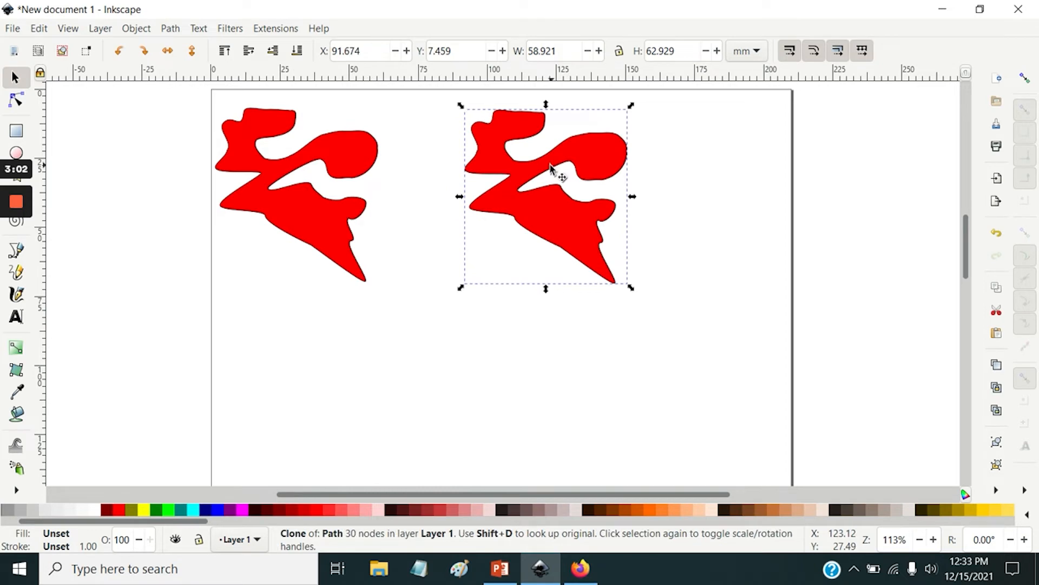
{"action": "left_click", "coordinate": [266, 189]}
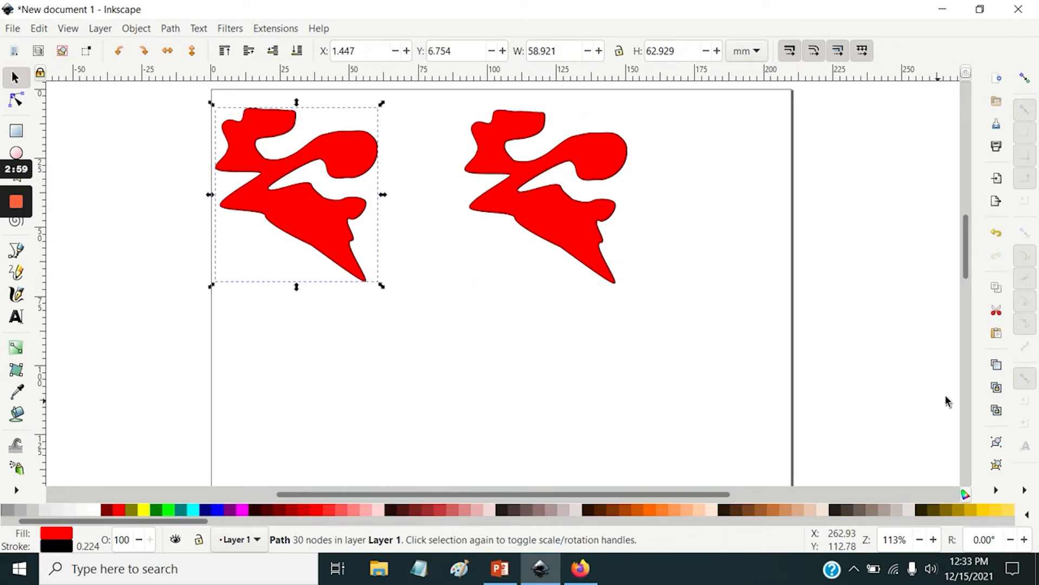
{"action": "left_click", "coordinate": [996, 388]}
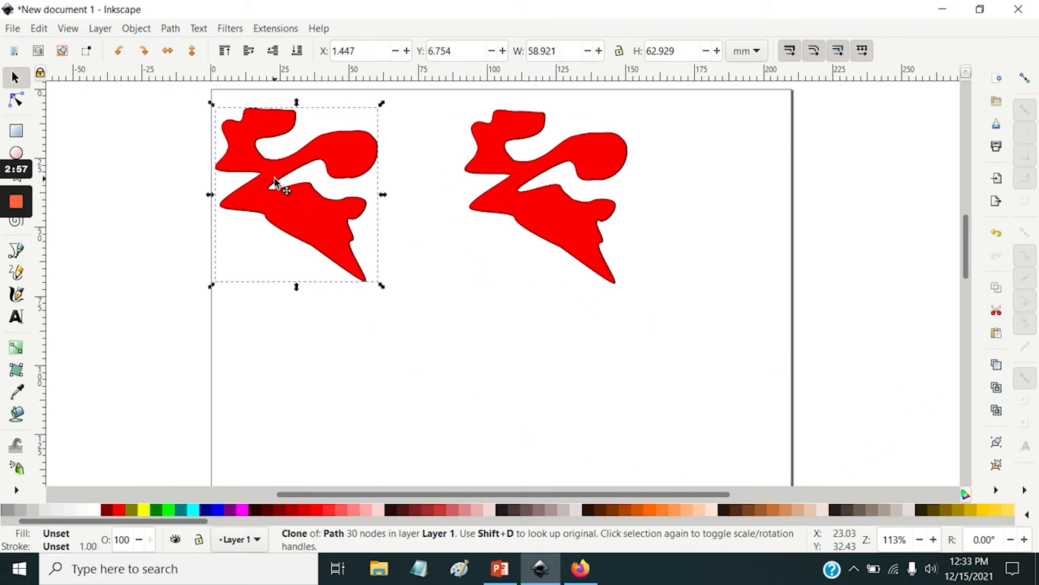
{"action": "mouse_move", "coordinate": [271, 186]}
{"action": "left_mouse_down"}
{"action": "mouse_move", "coordinate": [522, 359]}
{"action": "mouse_move", "coordinate": [512, 359]}
{"action": "left_mouse_up"}
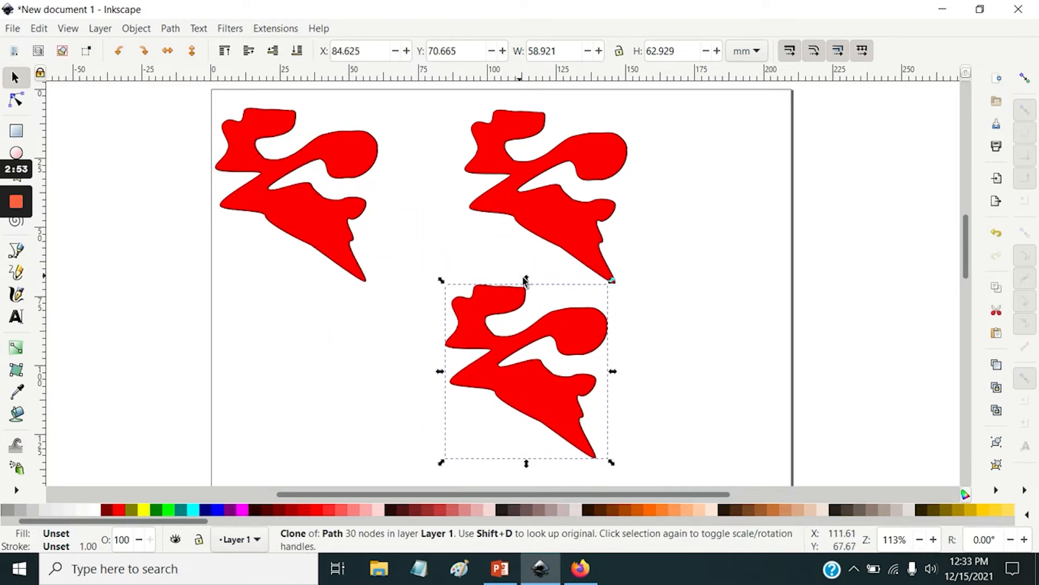
Scale the lower clone to about 75 mm wide and 45 mm high and rotate it clockwise.
{"action": "left_click_drag", "start_coordinate": [525, 280], "coordinate": [526, 349]}
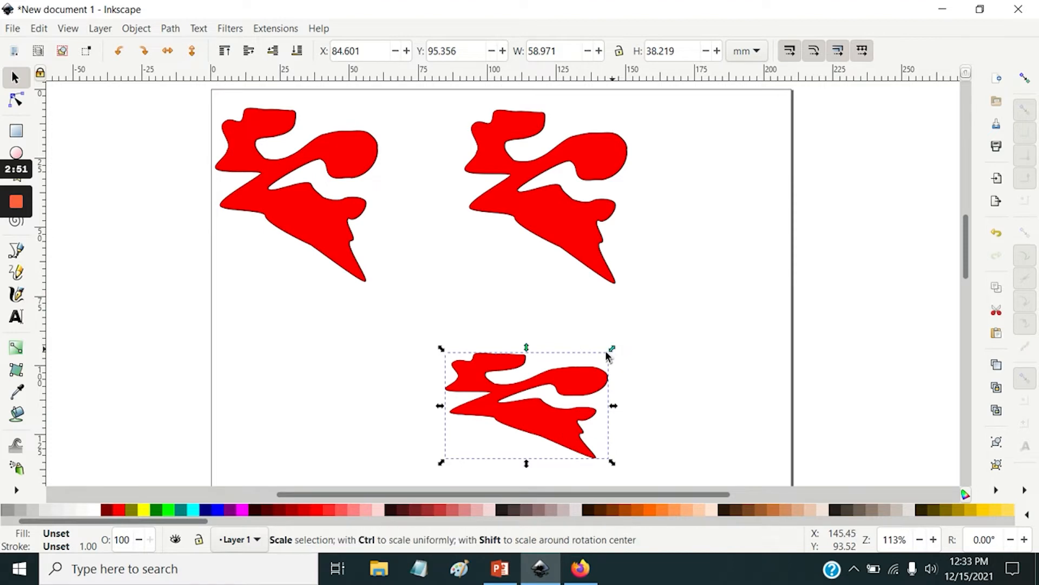
{"action": "mouse_move", "coordinate": [608, 354]}
{"action": "left_mouse_down"}
{"action": "mouse_move", "coordinate": [473, 249]}
{"action": "mouse_move", "coordinate": [622, 290]}
{"action": "mouse_move", "coordinate": [656, 330]}
{"action": "left_mouse_up"}
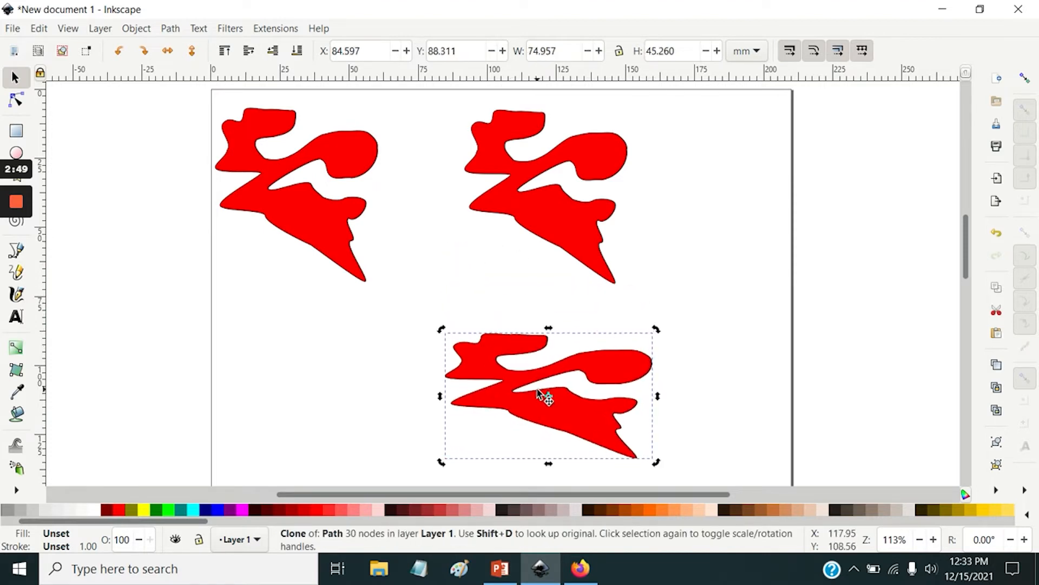
{"action": "left_click", "coordinate": [541, 396]}
{"action": "left_click_drag", "start_coordinate": [440, 329], "coordinate": [495, 299]}
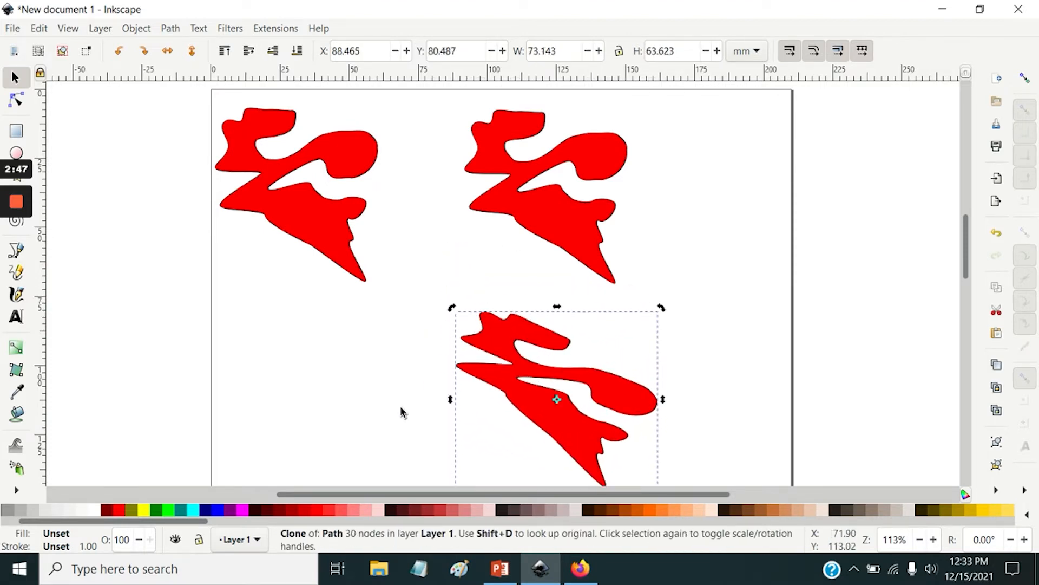
Try to fill the rotated lower clone with yellow and edit its nodes directly.
{"action": "left_click", "coordinate": [144, 510]}
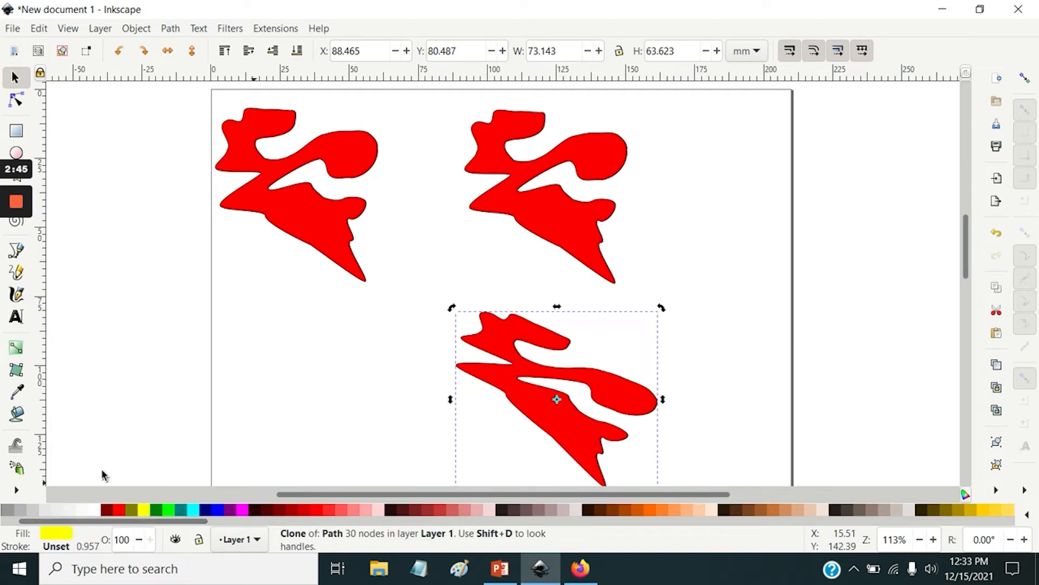
{"action": "left_click", "coordinate": [19, 103]}
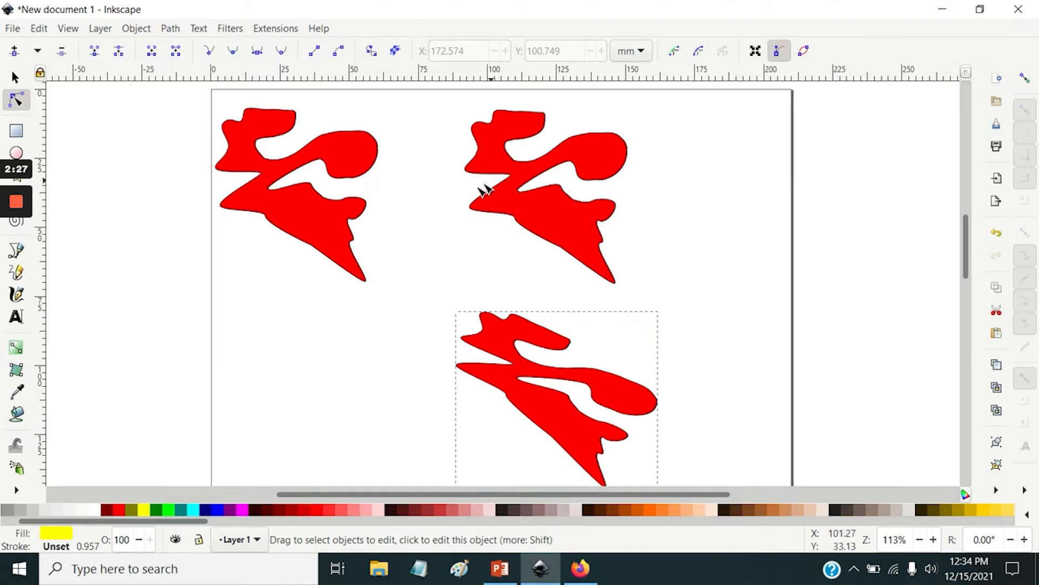
{"action": "left_click", "coordinate": [16, 77]}
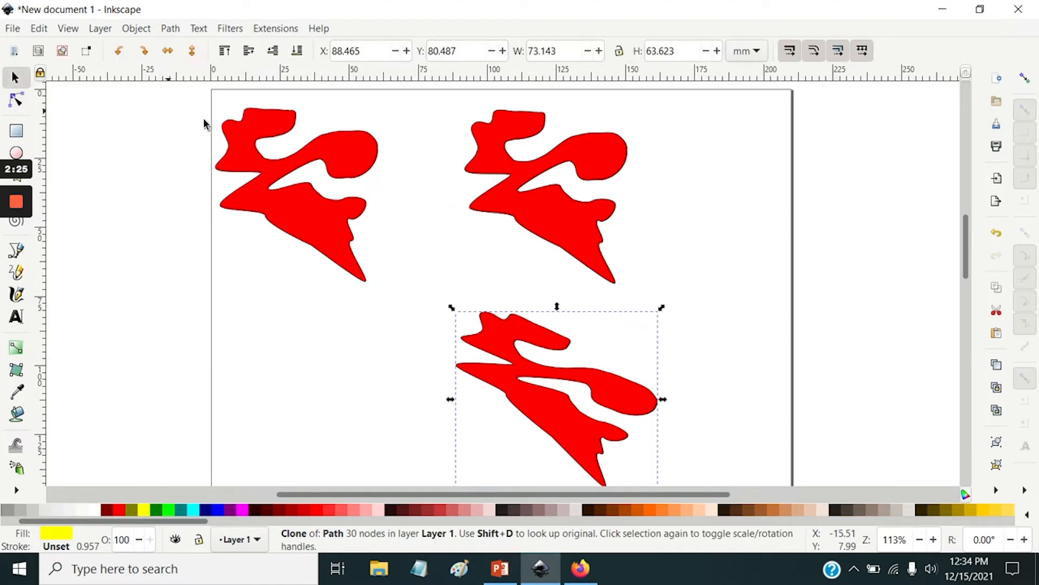
Fill the original red shape with yellow and pull two nodes of its lower edge down to about X 8, Y 66 mm and X 30, Y 69 mm.
{"action": "left_click", "coordinate": [269, 163]}
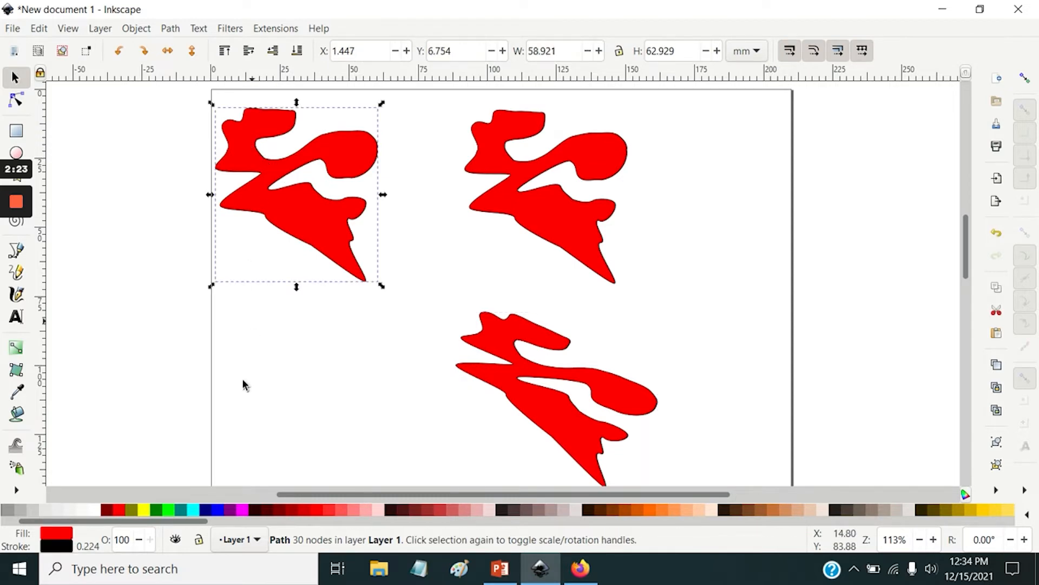
{"action": "left_click", "coordinate": [143, 510]}
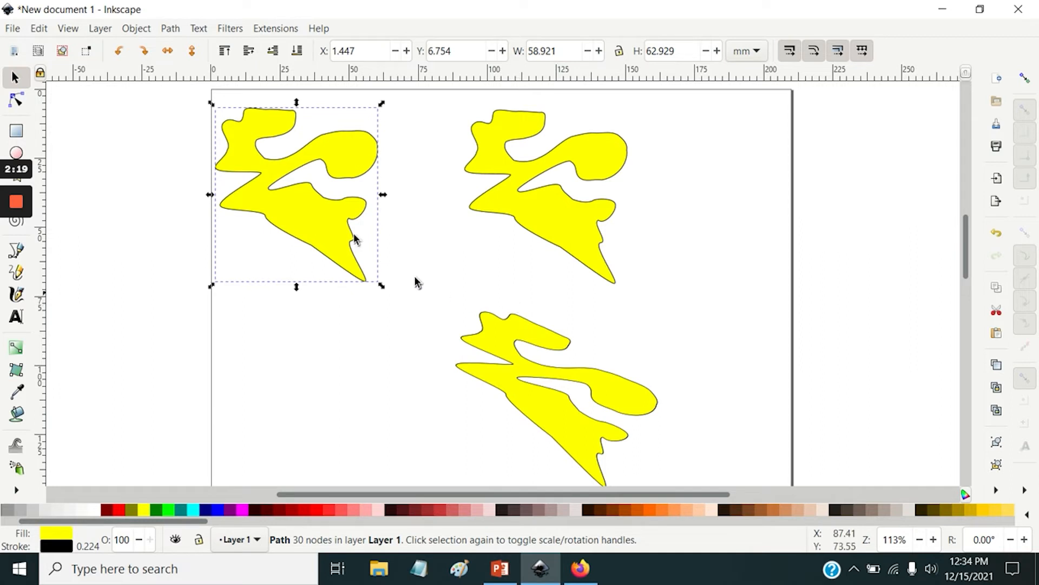
{"action": "left_click", "coordinate": [17, 101]}
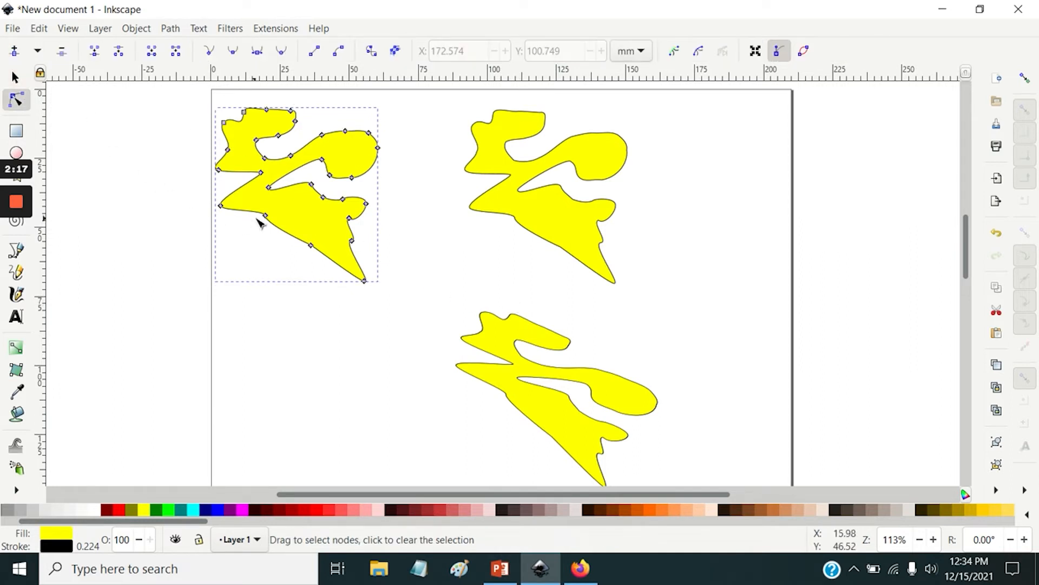
{"action": "left_click_drag", "start_coordinate": [268, 219], "coordinate": [230, 288]}
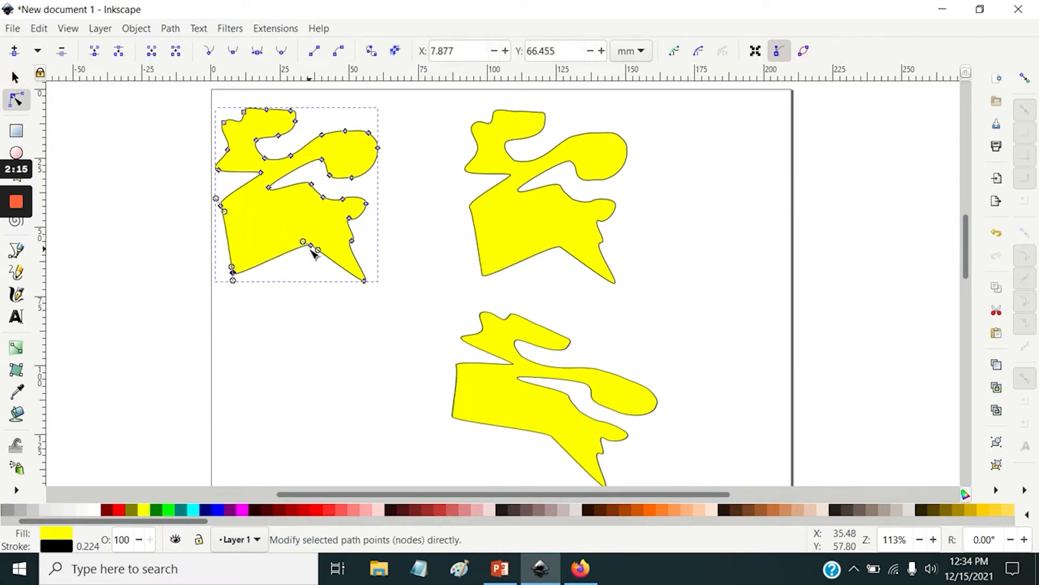
{"action": "left_click_drag", "start_coordinate": [313, 254], "coordinate": [297, 285]}
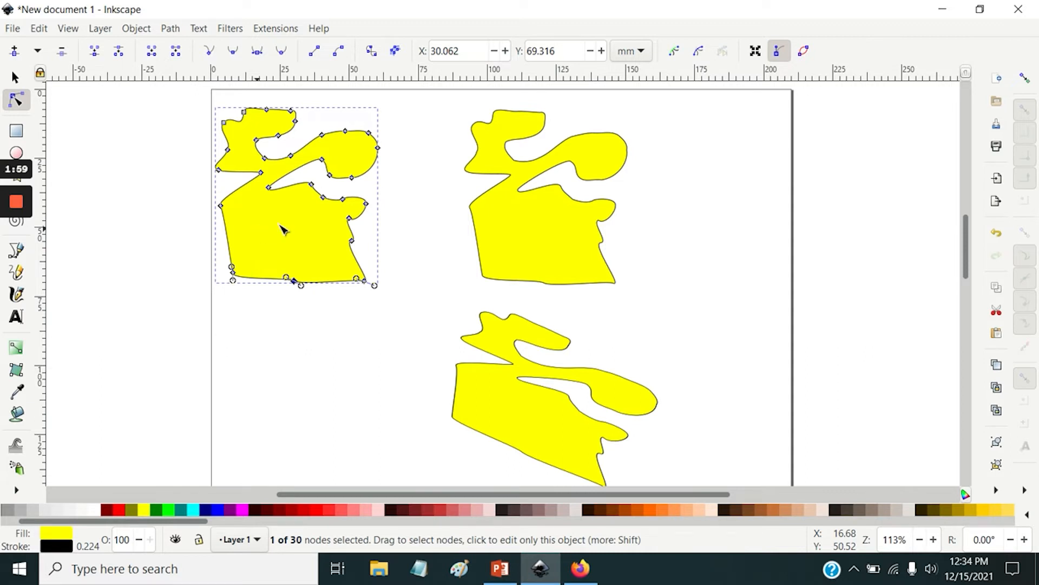
Unlink the rotated lower clone from its original and fill it with red.
{"action": "left_click", "coordinate": [15, 78]}
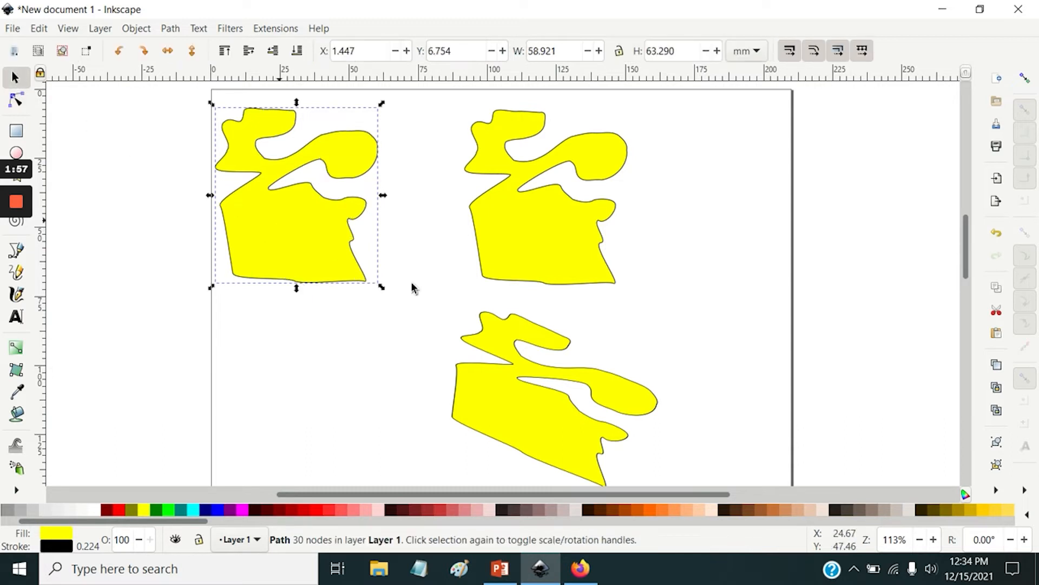
{"action": "left_click", "coordinate": [548, 364]}
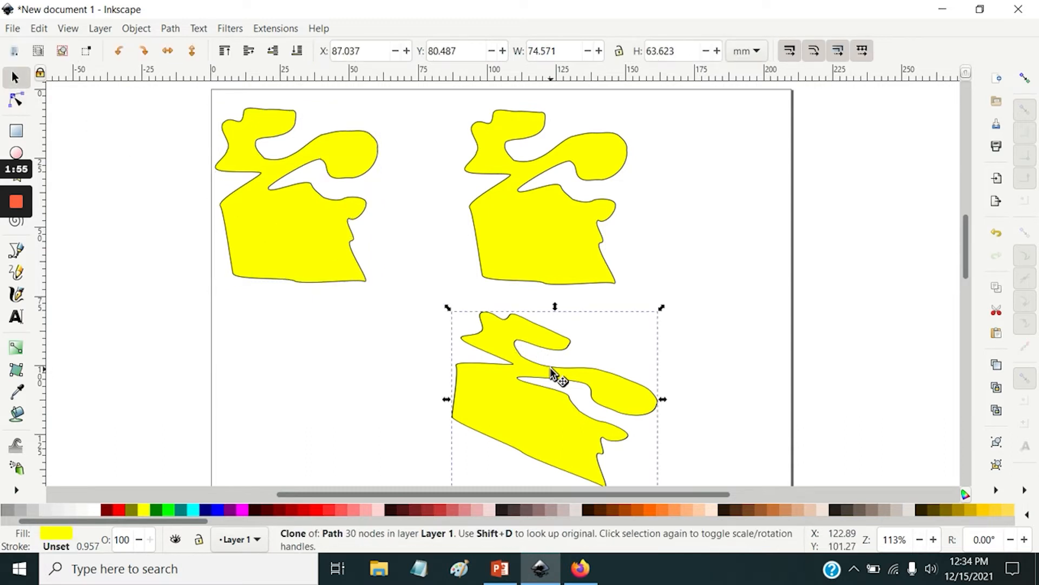
{"action": "left_click", "coordinate": [997, 409]}
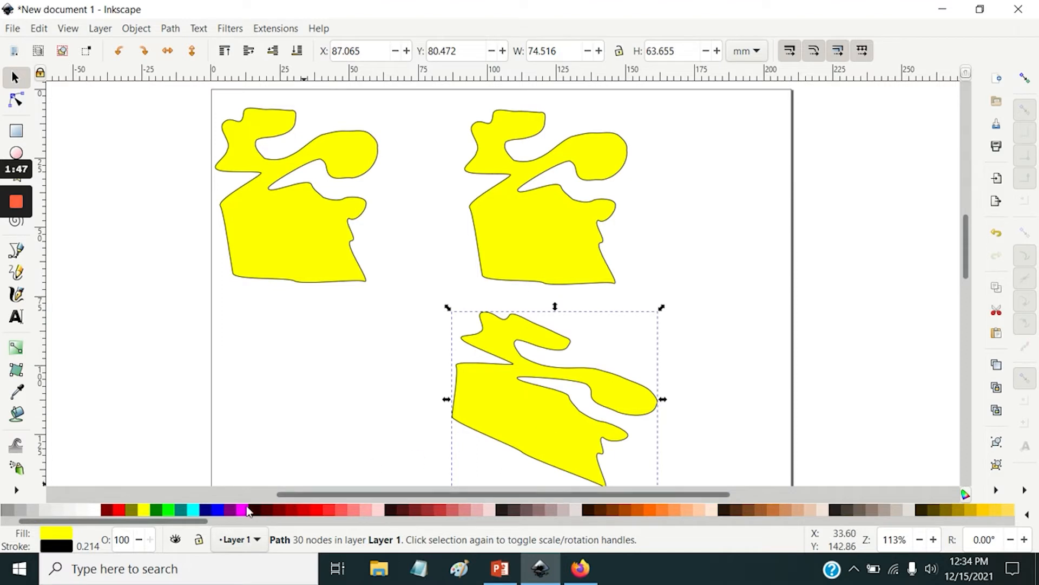
{"action": "left_click", "coordinate": [120, 511]}
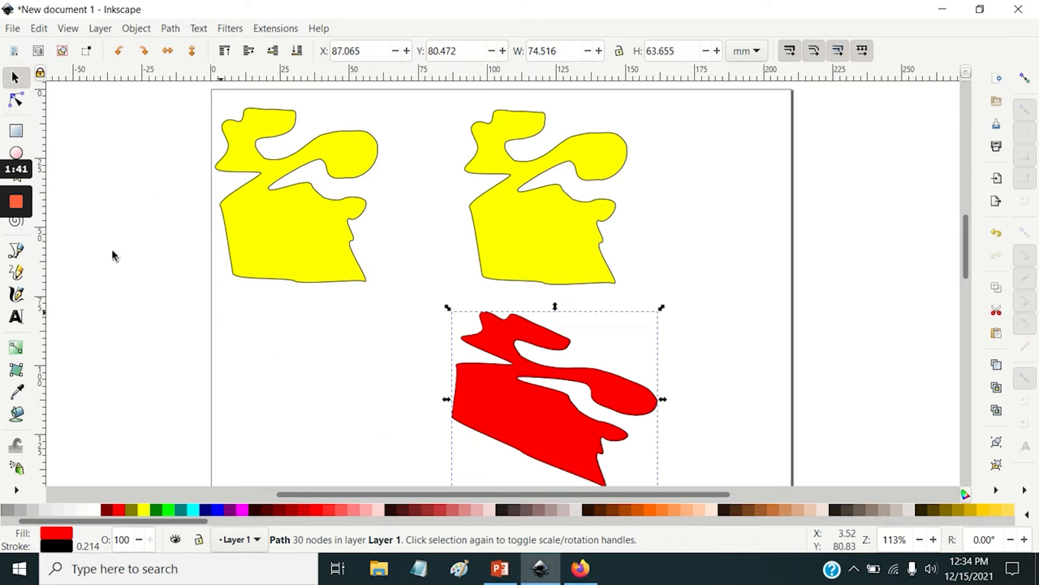
Reshape the unlinked red shape by pulling its lower-left edge, its left corner node and its rightmost node inward.
{"action": "left_click", "coordinate": [17, 102]}
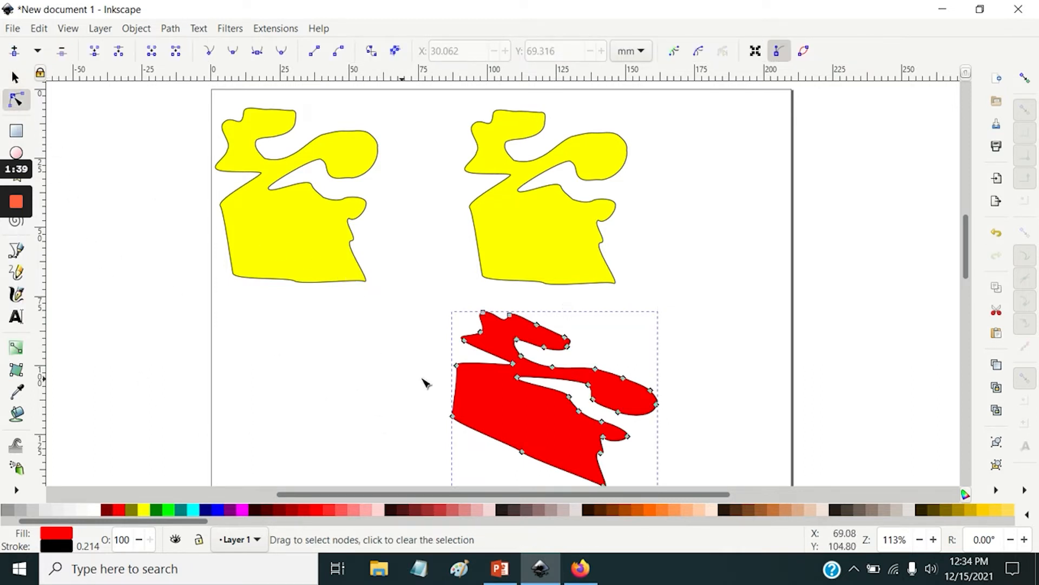
{"action": "left_click_drag", "start_coordinate": [464, 429], "coordinate": [472, 411]}
{"action": "left_click_drag", "start_coordinate": [457, 366], "coordinate": [495, 397]}
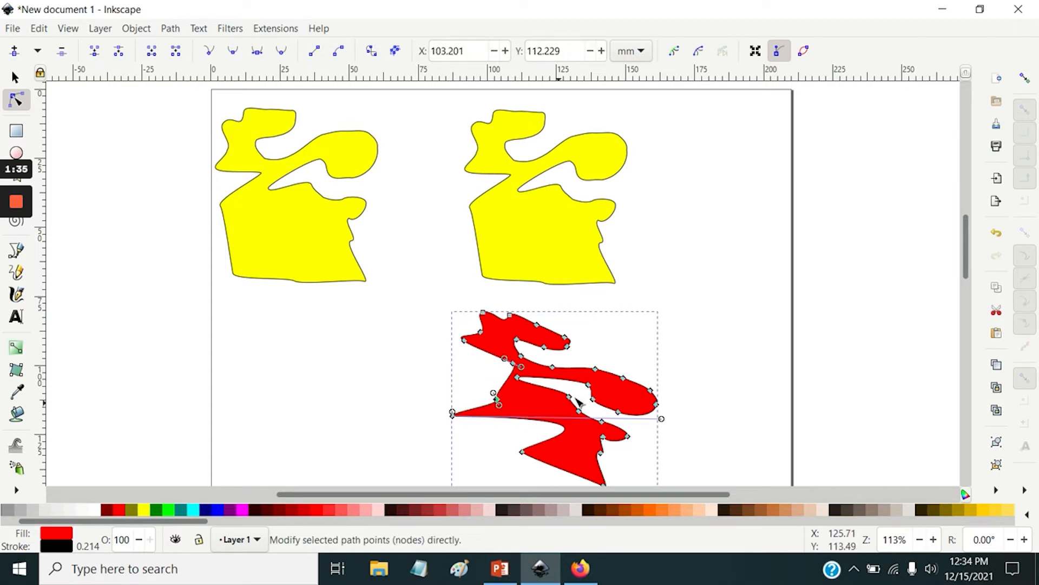
{"action": "left_click_drag", "start_coordinate": [657, 405], "coordinate": [610, 386]}
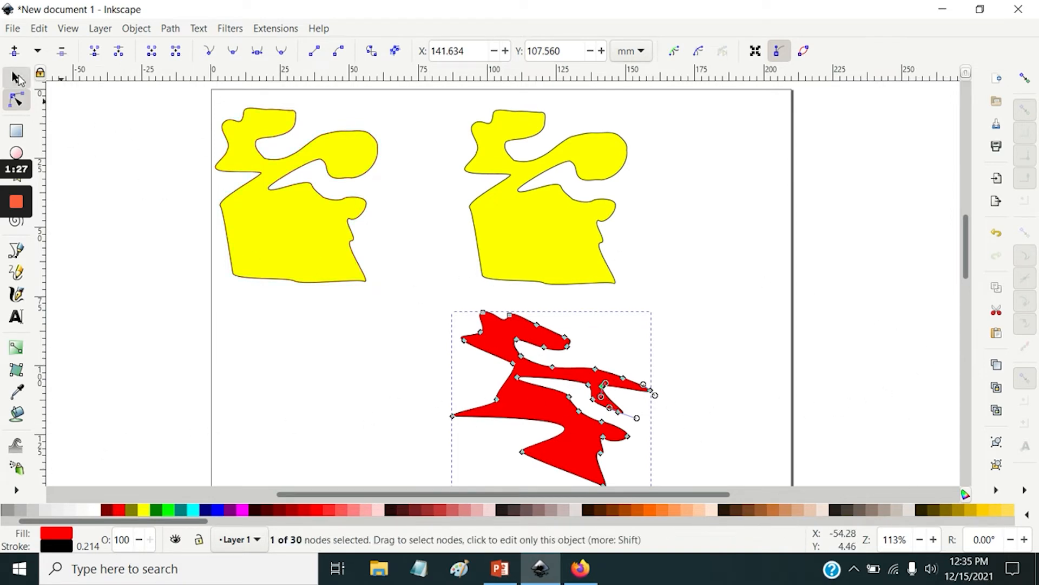
Delete the upper yellow clone and the reshaped red shape, keeping the yellow original.
{"action": "left_click", "coordinate": [16, 79]}
{"action": "left_click", "coordinate": [554, 180]}
{"action": "key", "text": "Delete"}
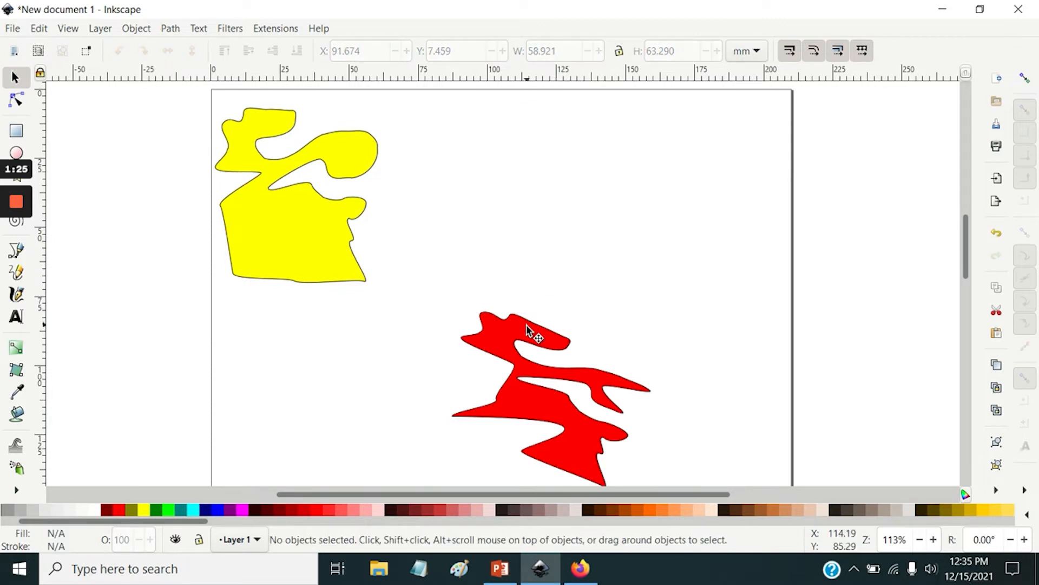
{"action": "left_click", "coordinate": [528, 328]}
{"action": "key", "text": "Delete"}
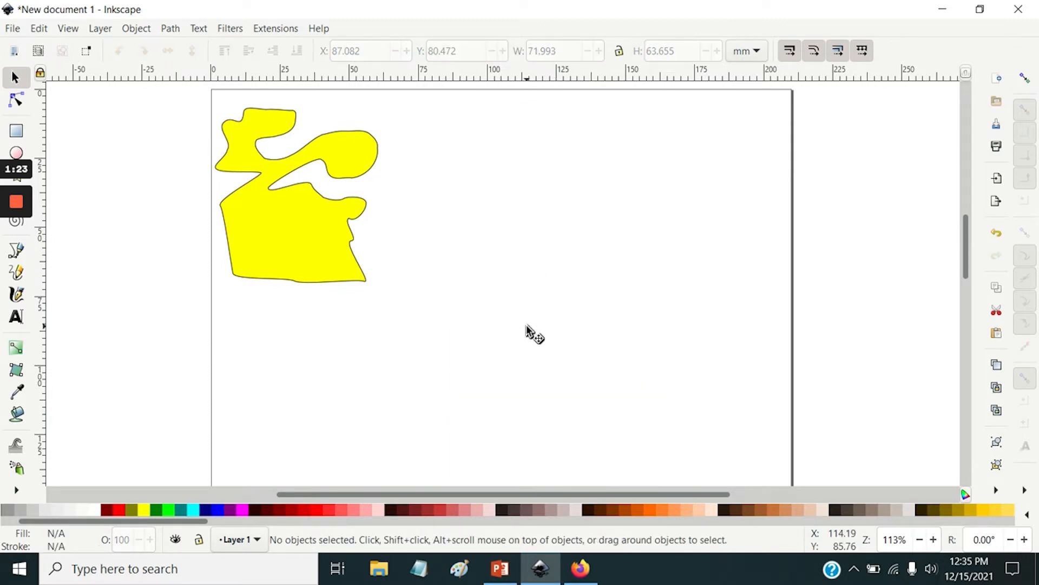
Clone the yellow original beside it, and place a clone of that clone at about X 143, Y 13 mm.
{"action": "left_click", "coordinate": [307, 171]}
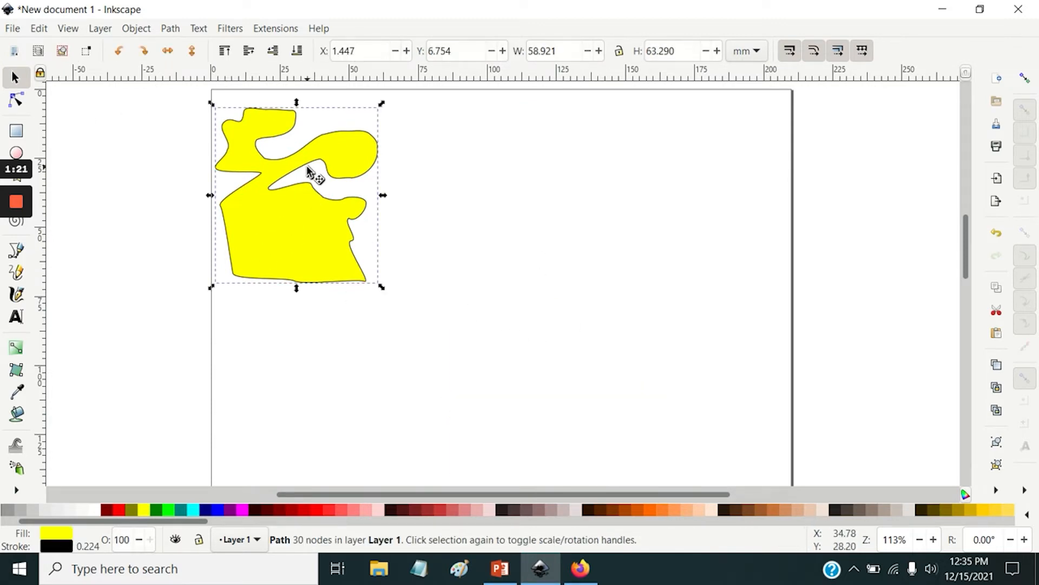
{"action": "left_click", "coordinate": [996, 387]}
{"action": "mouse_move", "coordinate": [274, 180]}
{"action": "left_mouse_down"}
{"action": "mouse_move", "coordinate": [584, 219]}
{"action": "mouse_move", "coordinate": [677, 214]}
{"action": "left_mouse_up"}
{"action": "left_click", "coordinate": [996, 387]}
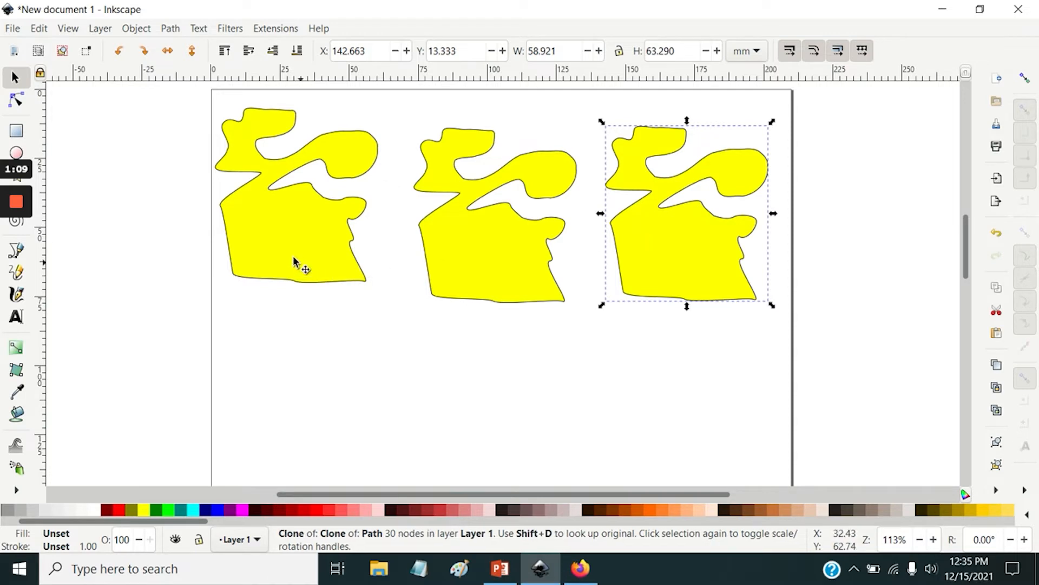
Fill the original shape with bright green and move two lower-left nodes to about X 25, Y 50 mm and X 4, Y 57 mm.
{"action": "left_click", "coordinate": [243, 236]}
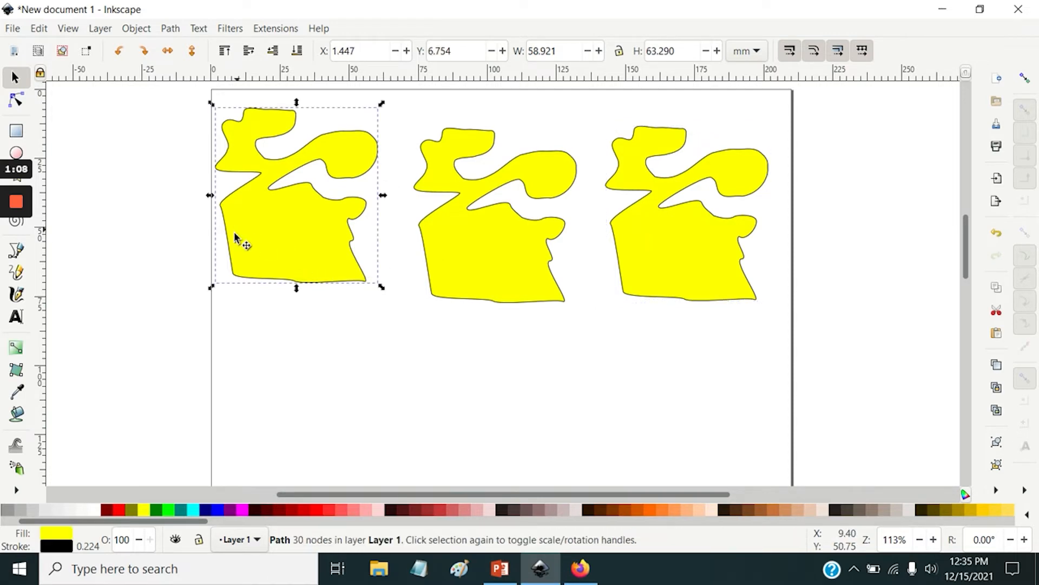
{"action": "left_click", "coordinate": [119, 510]}
{"action": "left_click", "coordinate": [169, 510]}
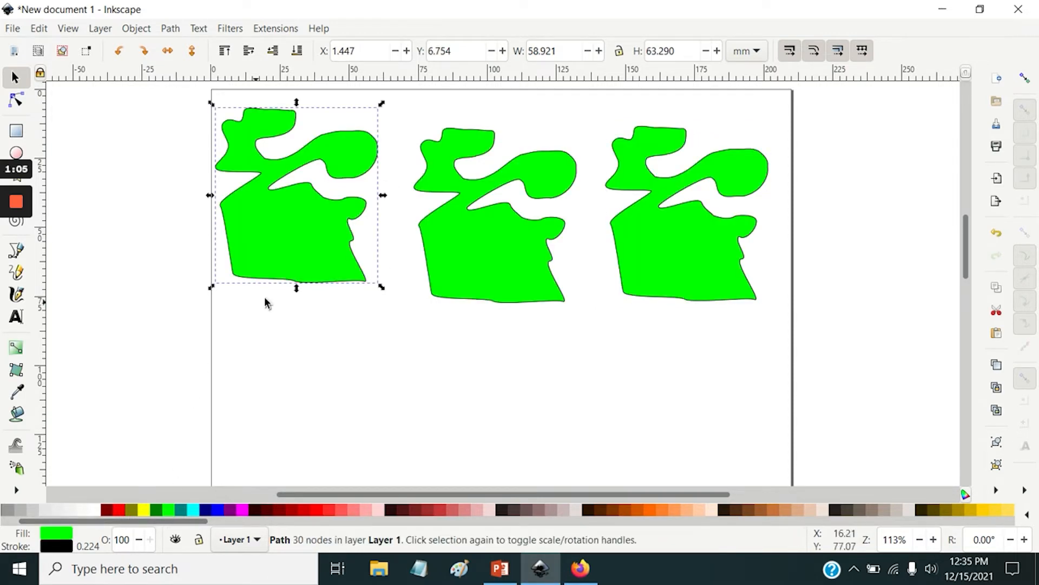
{"action": "left_click", "coordinate": [16, 99]}
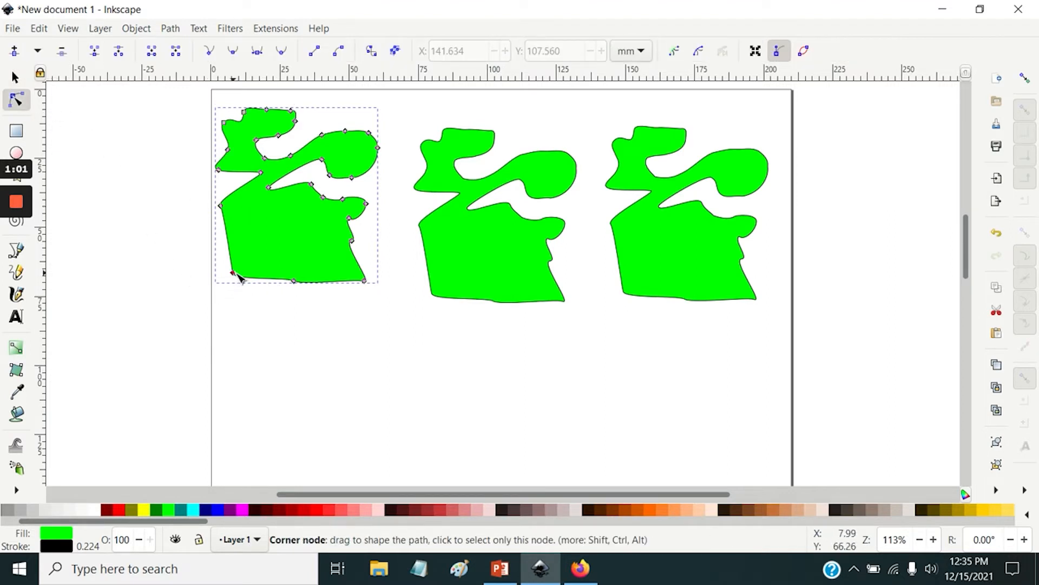
{"action": "left_click_drag", "start_coordinate": [239, 277], "coordinate": [283, 232]}
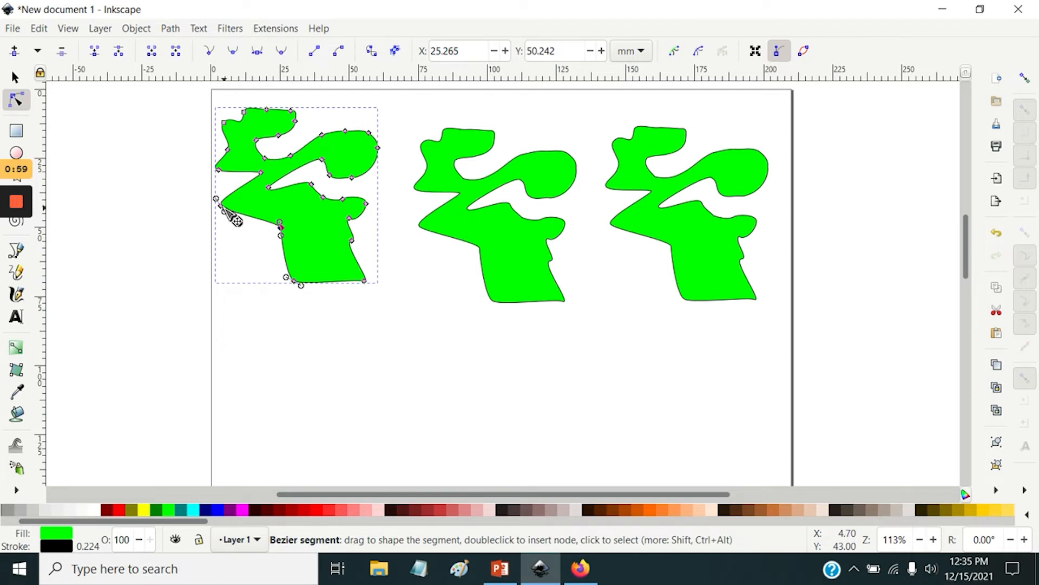
{"action": "left_click_drag", "start_coordinate": [222, 220], "coordinate": [222, 246]}
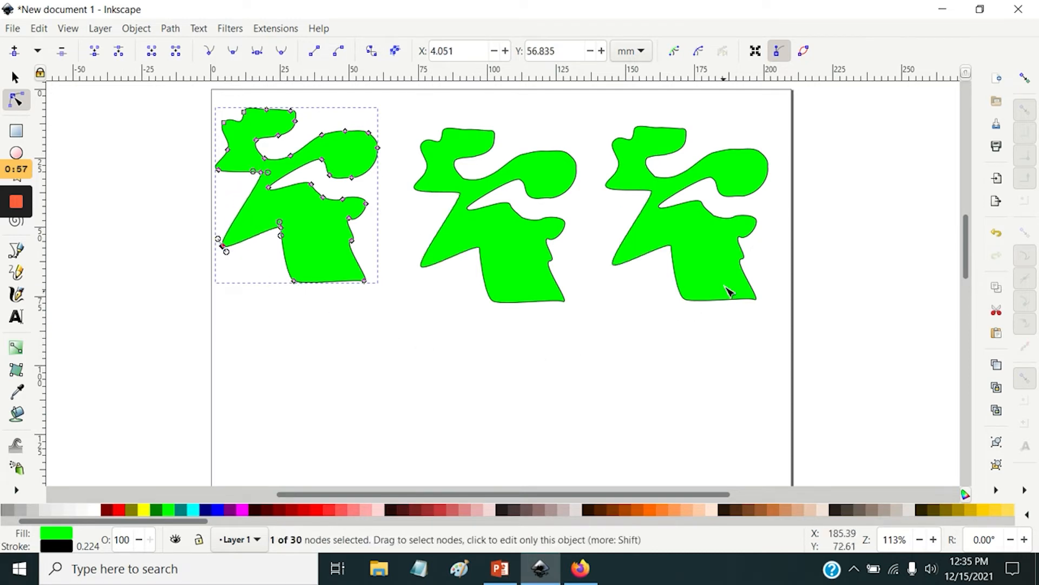
Try to recolor the rightmost clone directly with fuchsia, aqua, bright green and dark green (#008000).
{"action": "left_click", "coordinate": [713, 262]}
{"action": "left_click", "coordinate": [236, 510]}
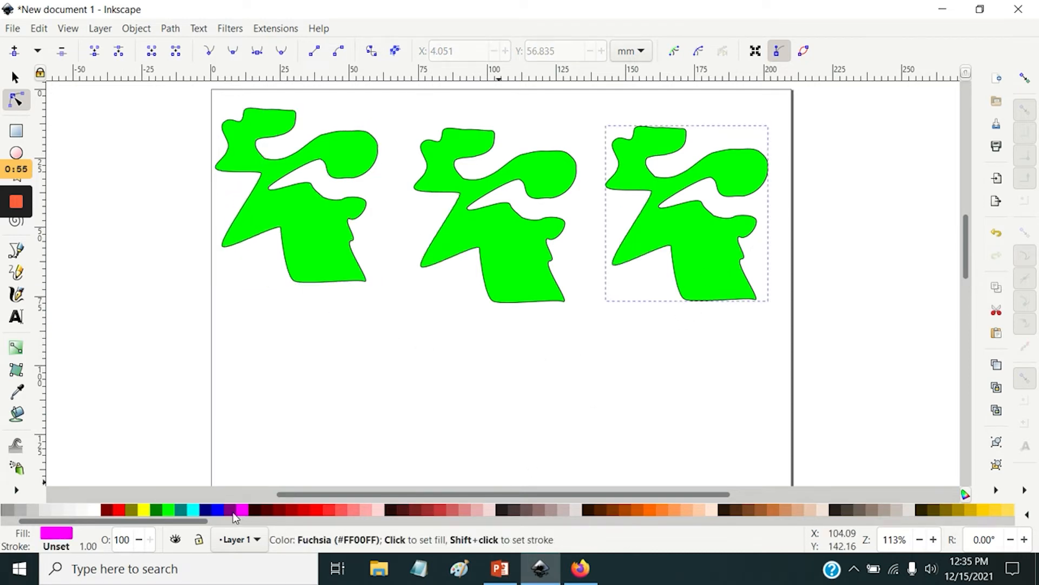
{"action": "left_click", "coordinate": [192, 511]}
{"action": "left_click", "coordinate": [167, 510]}
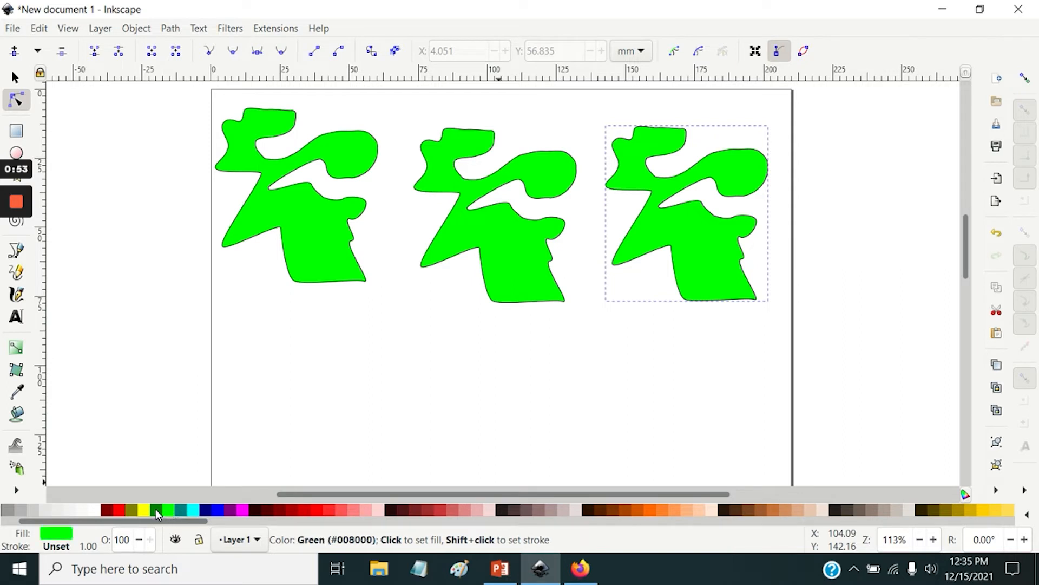
{"action": "left_click", "coordinate": [156, 510]}
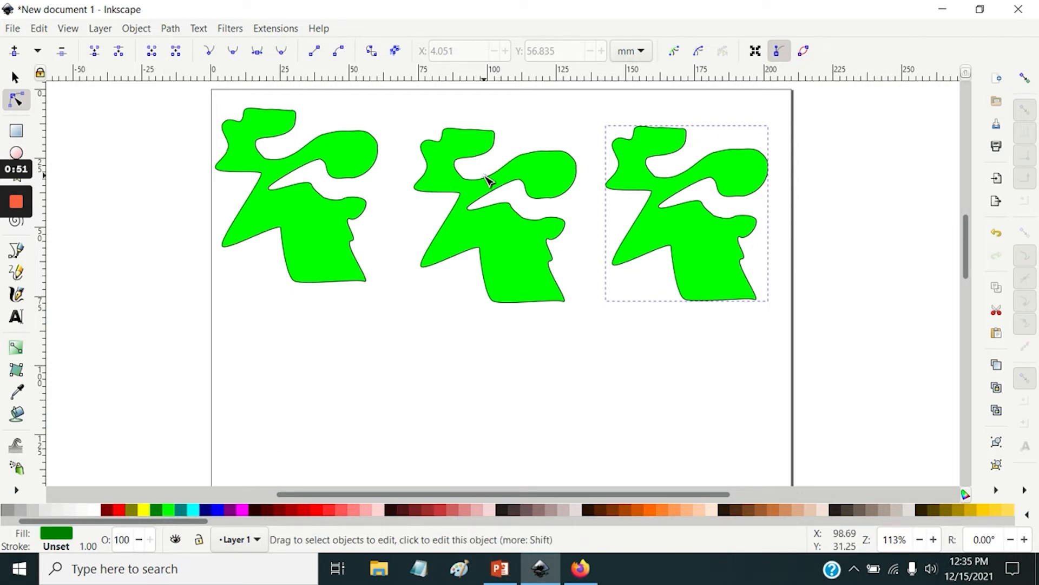
Unlink the middle clone from its original and recolor the original shape blue.
{"action": "left_click", "coordinate": [479, 193]}
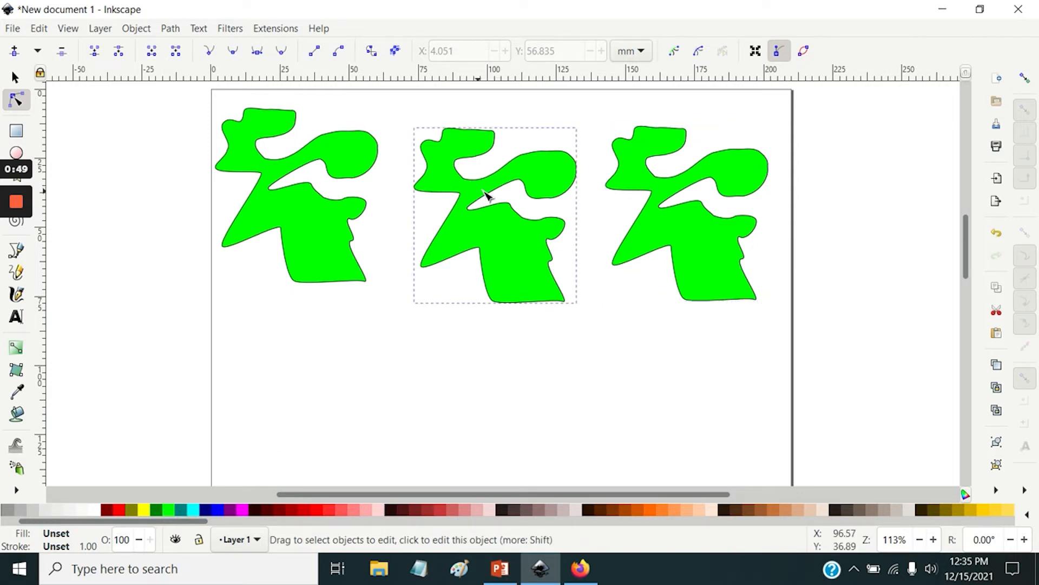
{"action": "left_click", "coordinate": [998, 410]}
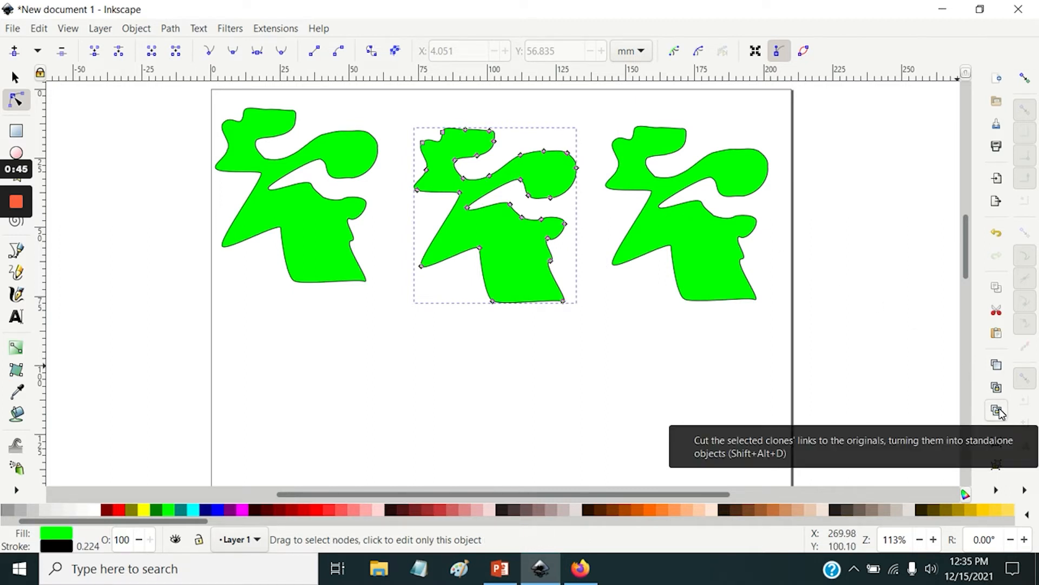
{"action": "left_click", "coordinate": [242, 164]}
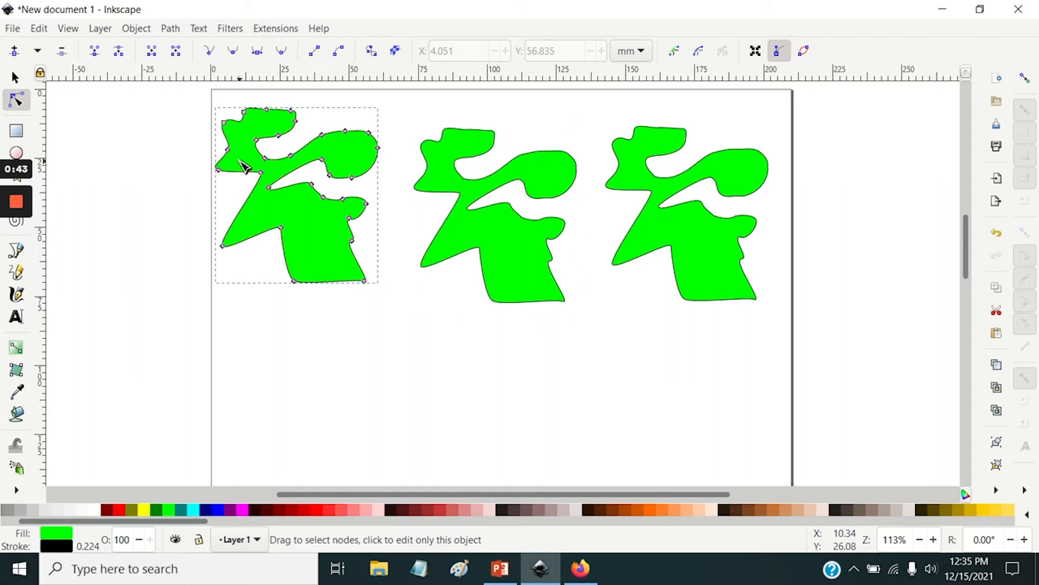
{"action": "left_click", "coordinate": [149, 511]}
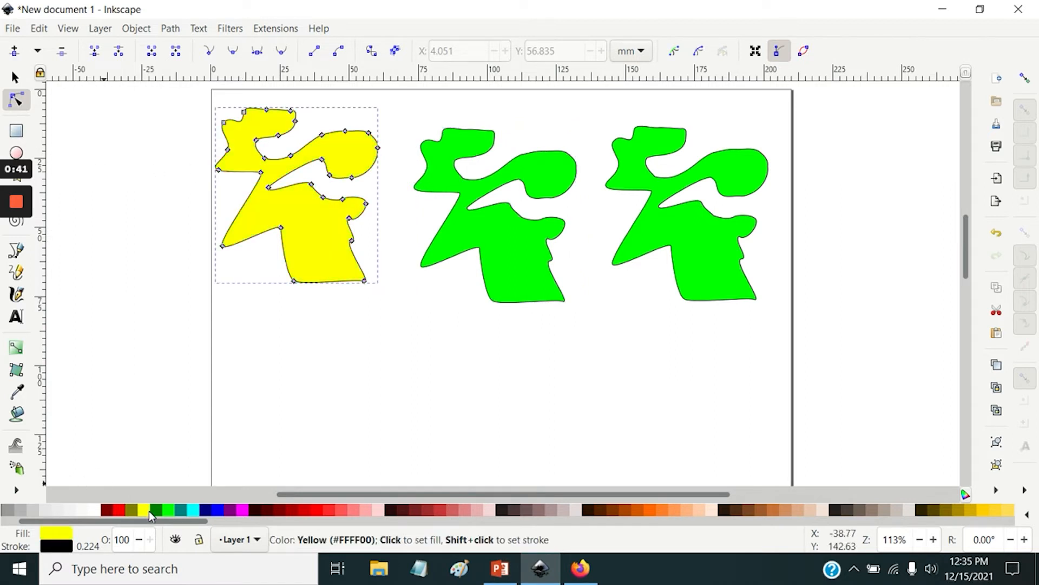
{"action": "left_click", "coordinate": [242, 511]}
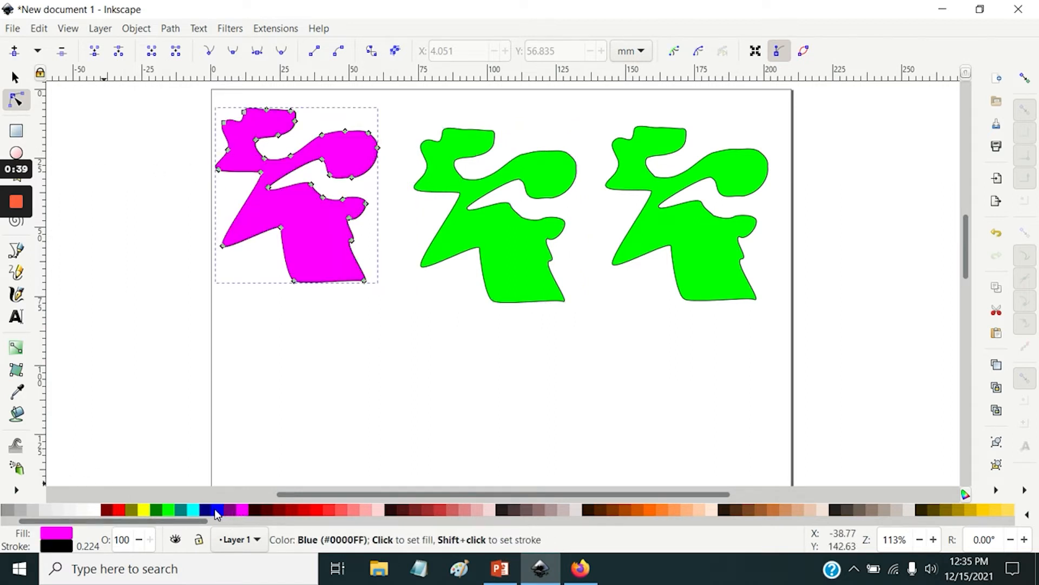
{"action": "left_click", "coordinate": [216, 510]}
Recolor the unlinked middle shape first with aqua and finally with yellow.
{"action": "left_click", "coordinate": [477, 223]}
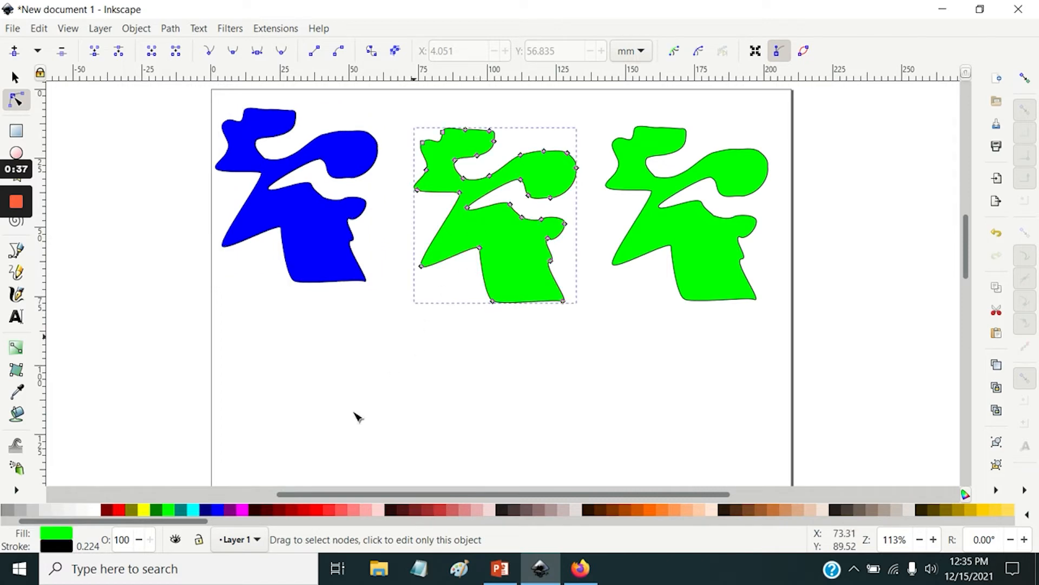
{"action": "left_click", "coordinate": [192, 509]}
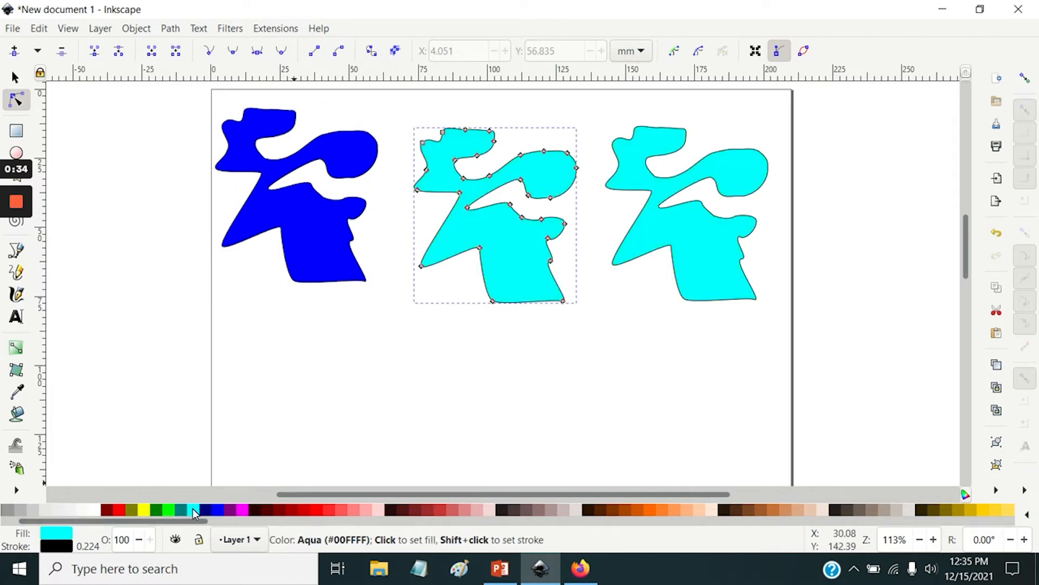
{"action": "left_click", "coordinate": [148, 509]}
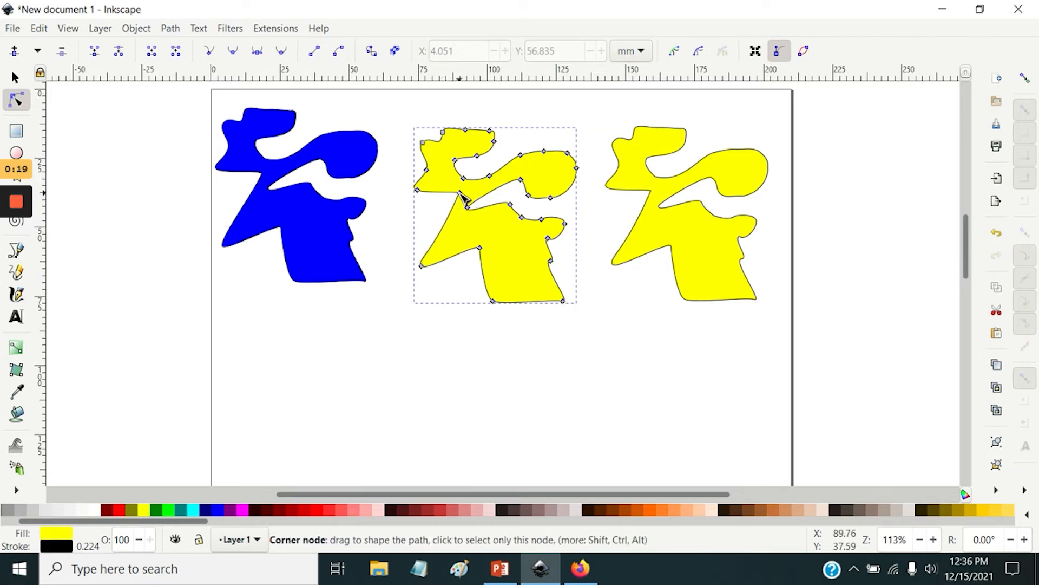
Reshape the unlinked yellow middle shape by moving its inner left corner node down and to the left.
{"action": "left_click_drag", "start_coordinate": [464, 195], "coordinate": [409, 269]}
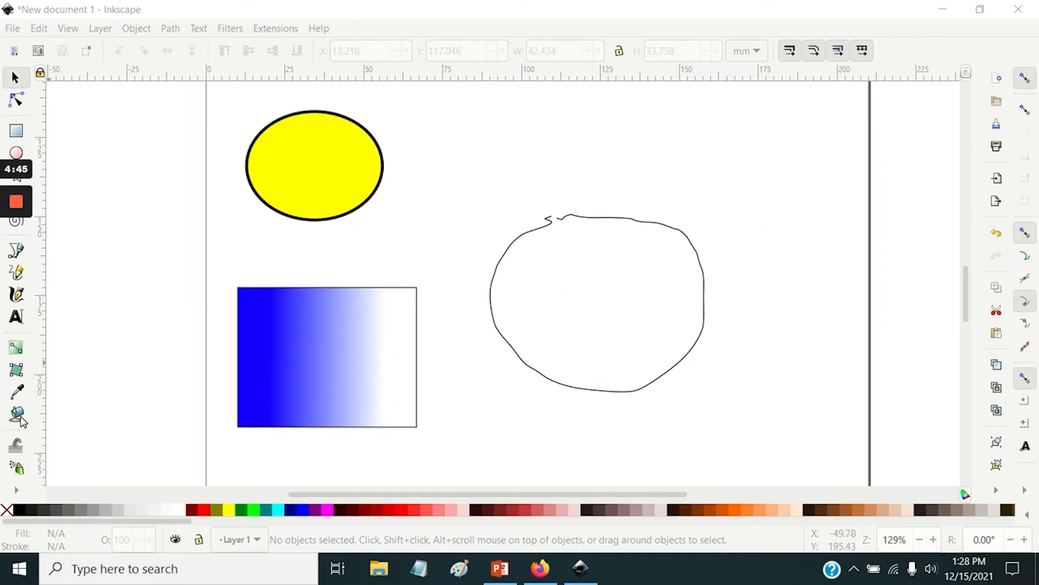
Start the Paint Bucket tool, look over the available color palettes and choose bright green as the fill color.
{"action": "left_click", "coordinate": [16, 415]}
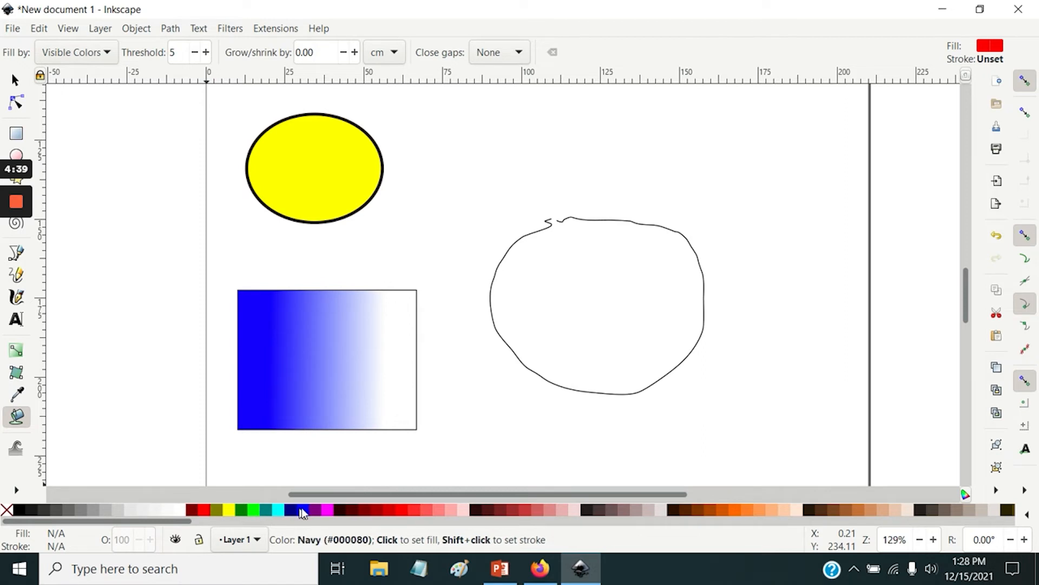
{"action": "mouse_move", "coordinate": [65, 522]}
{"action": "left_mouse_down"}
{"action": "mouse_move", "coordinate": [502, 523]}
{"action": "mouse_move", "coordinate": [48, 532]}
{"action": "left_mouse_up"}
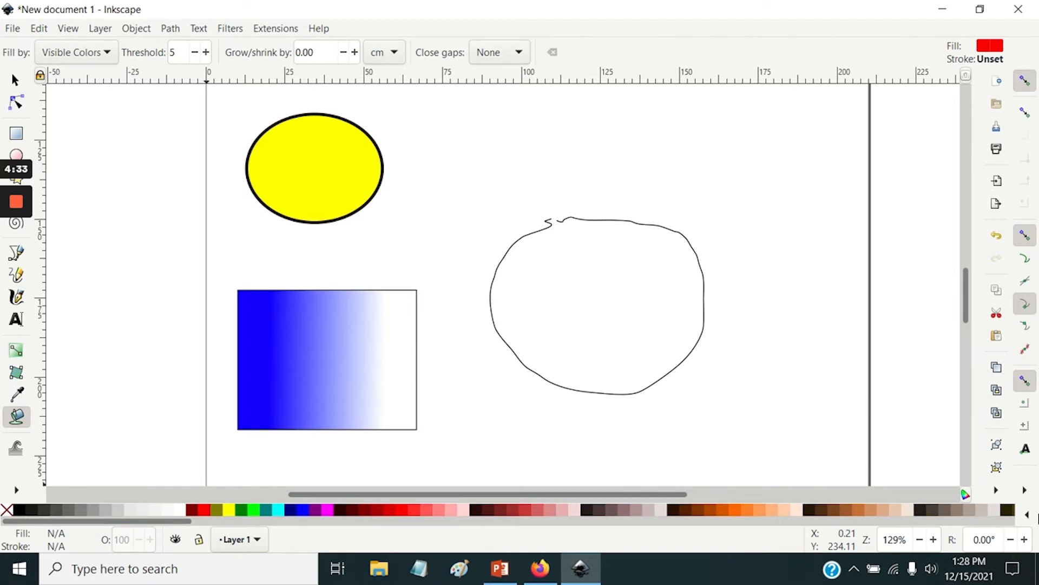
{"action": "left_click", "coordinate": [1027, 515]}
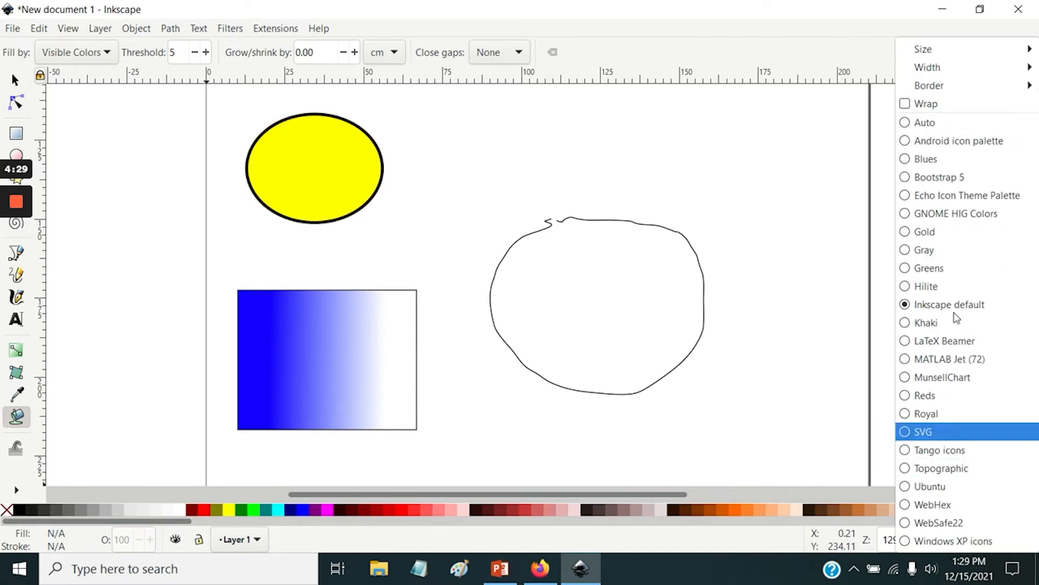
{"action": "left_click", "coordinate": [113, 527]}
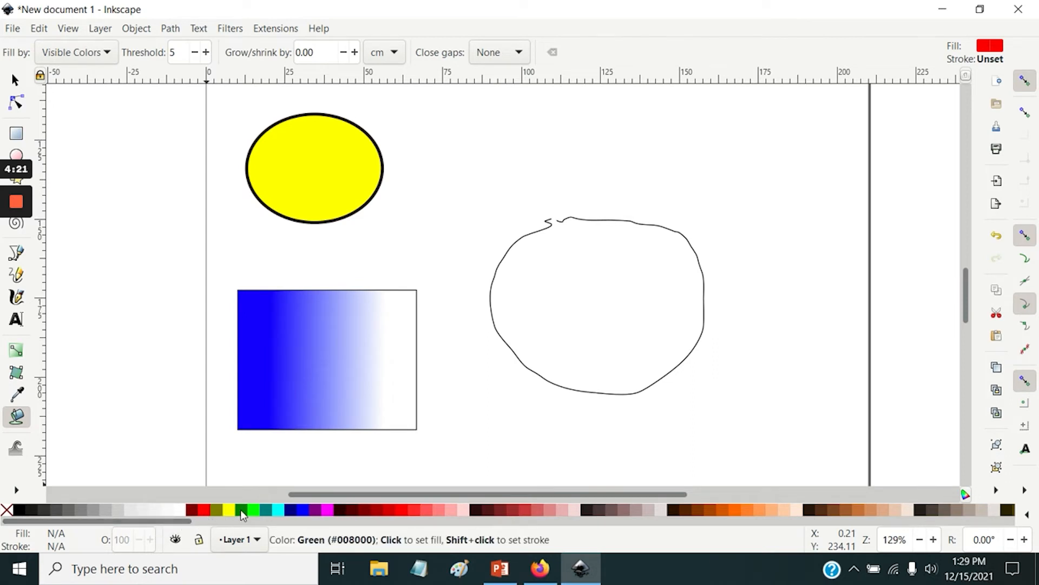
{"action": "left_click", "coordinate": [258, 509]}
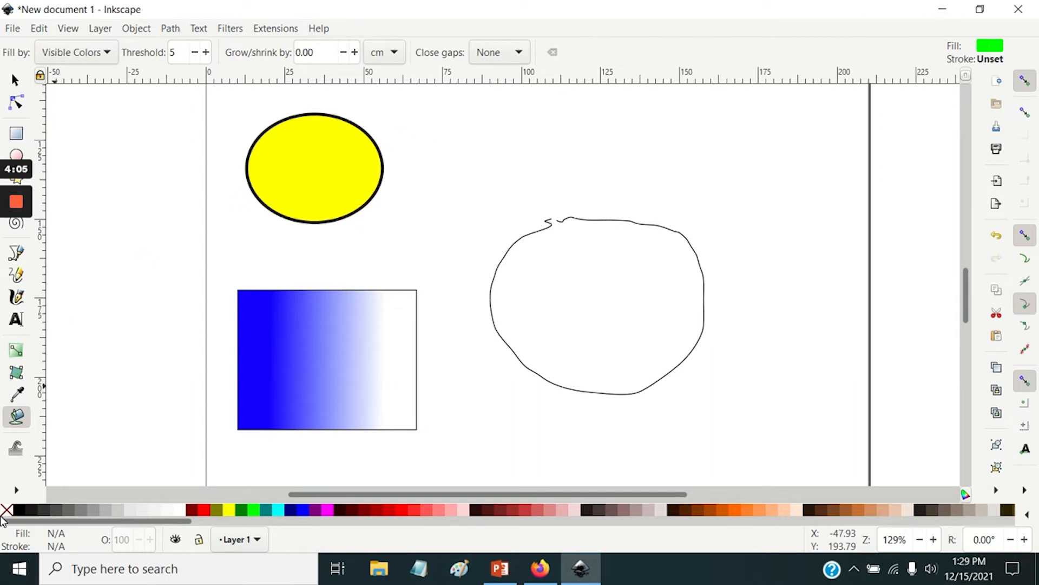
Bucket-fill the yellow ellipse with green, move the new green shape to about X 62, Y 115 mm, and undo the move.
{"action": "left_click", "coordinate": [312, 158]}
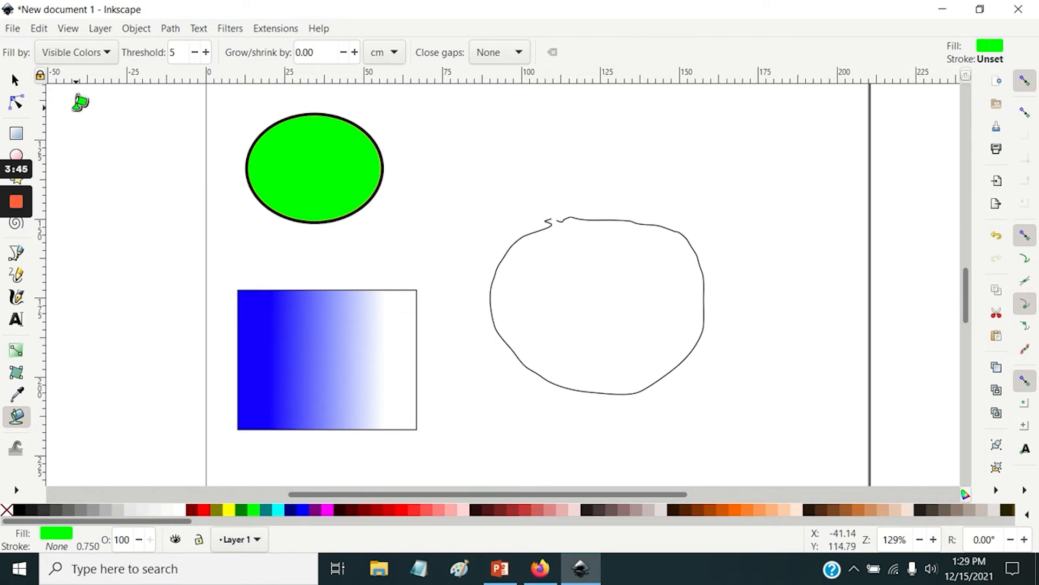
{"action": "left_click", "coordinate": [15, 79]}
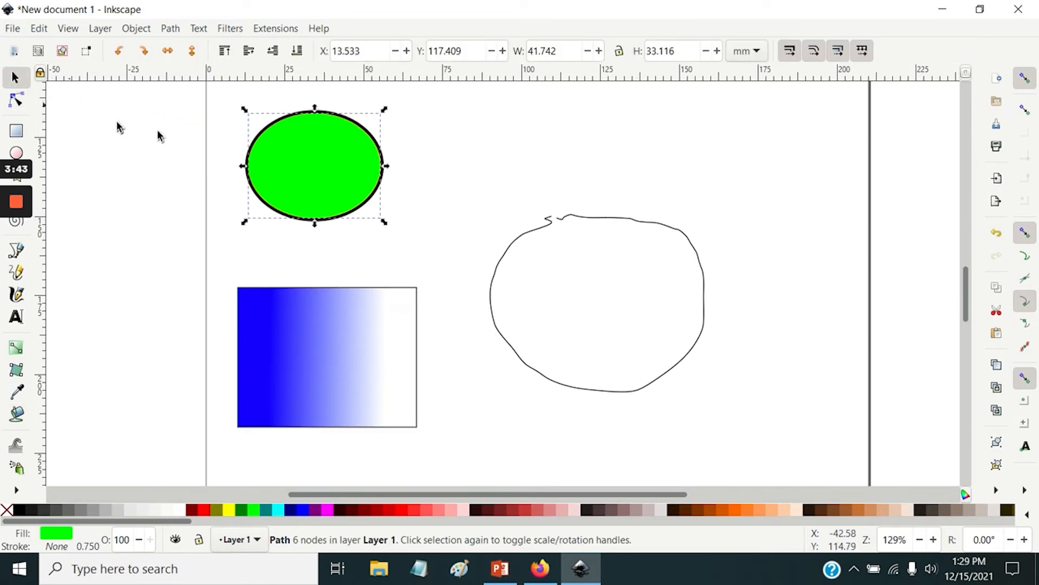
{"action": "left_click_drag", "start_coordinate": [311, 157], "coordinate": [462, 152]}
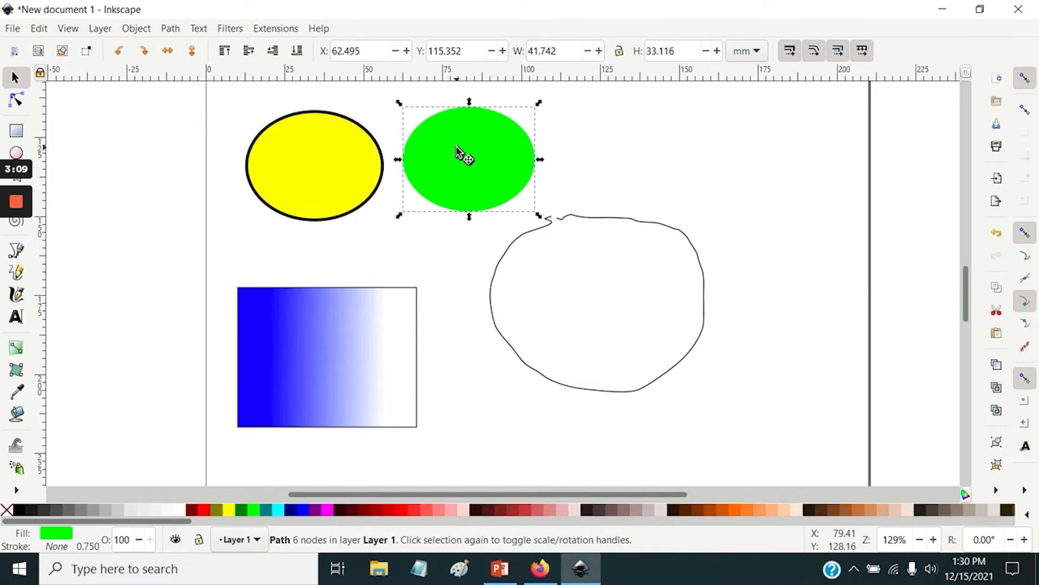
{"action": "key", "text": "ctrl+z"}
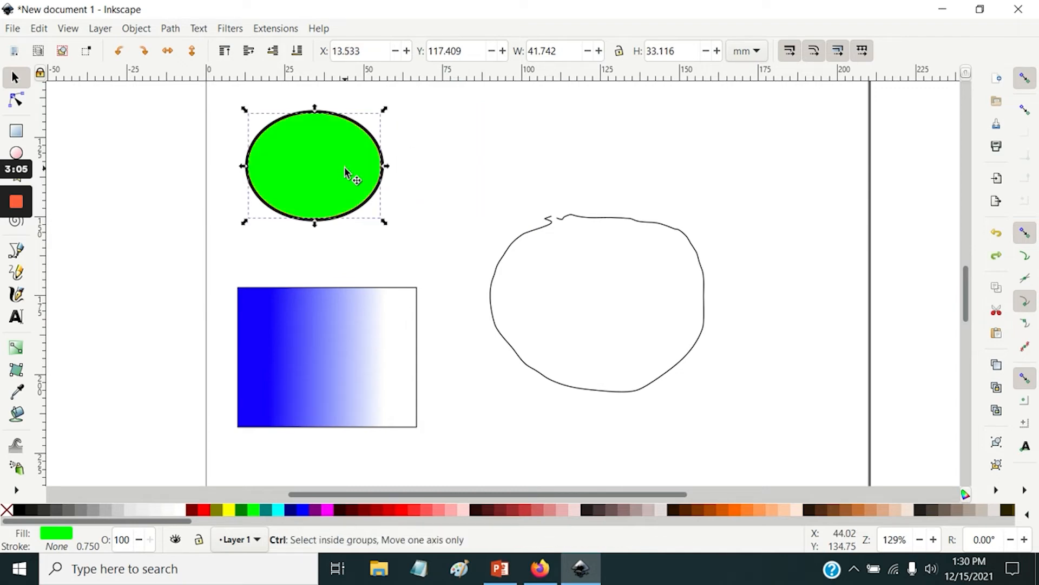
Inspect the border between the green fill and the ellipse's black outline up close, and delete the green fill shape.
{"action": "scroll", "coordinate": [348, 171], "scroll_direction": "up", "scroll_amount": 4}
{"action": "scroll", "coordinate": [306, 328], "scroll_direction": "up", "scroll_amount": 2}
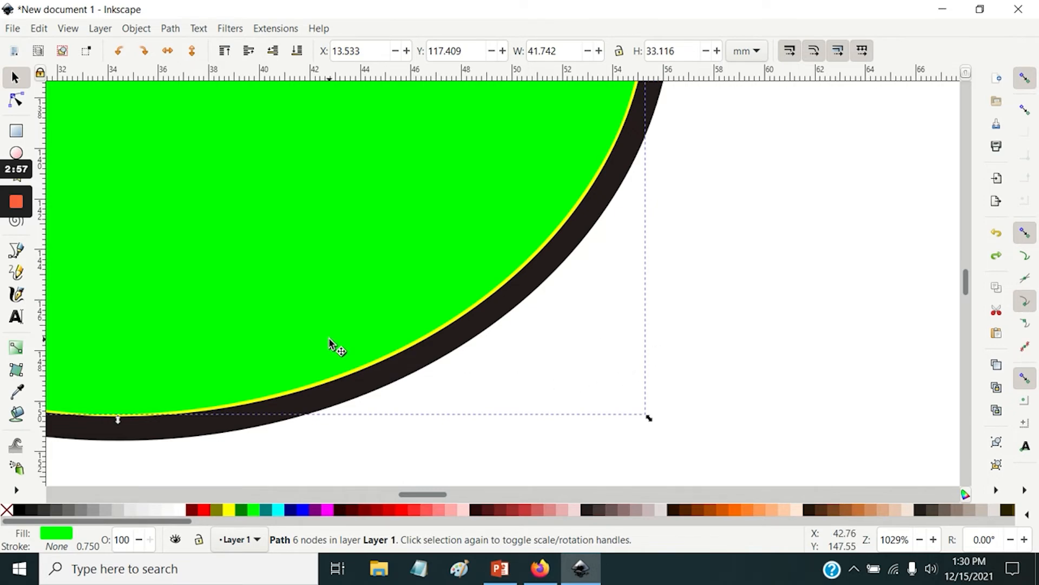
{"action": "scroll", "coordinate": [323, 342], "scroll_direction": "up", "scroll_amount": 2}
{"action": "scroll", "coordinate": [323, 341], "scroll_direction": "down", "scroll_amount": 7}
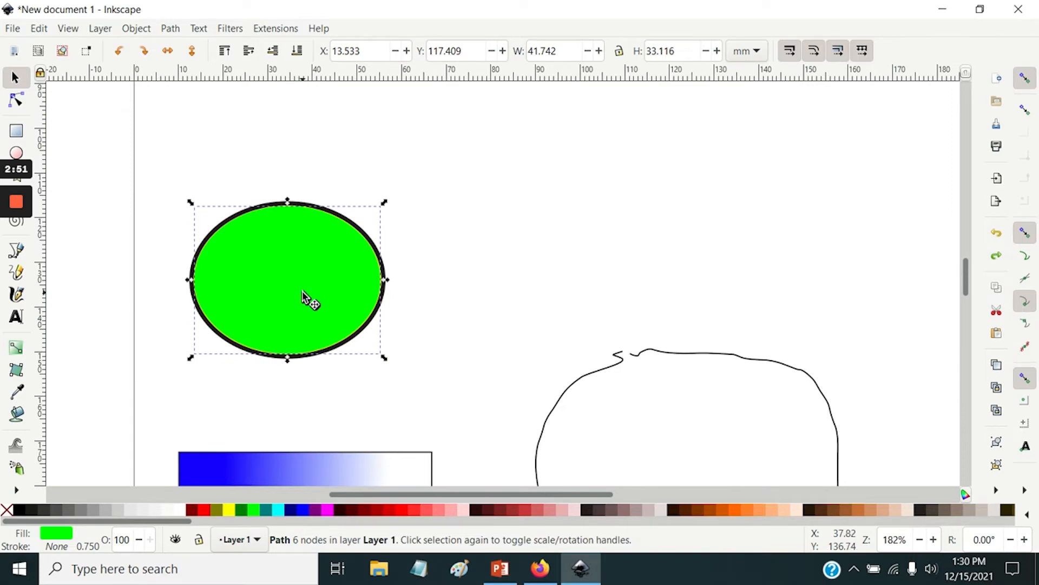
{"action": "key", "text": "Delete"}
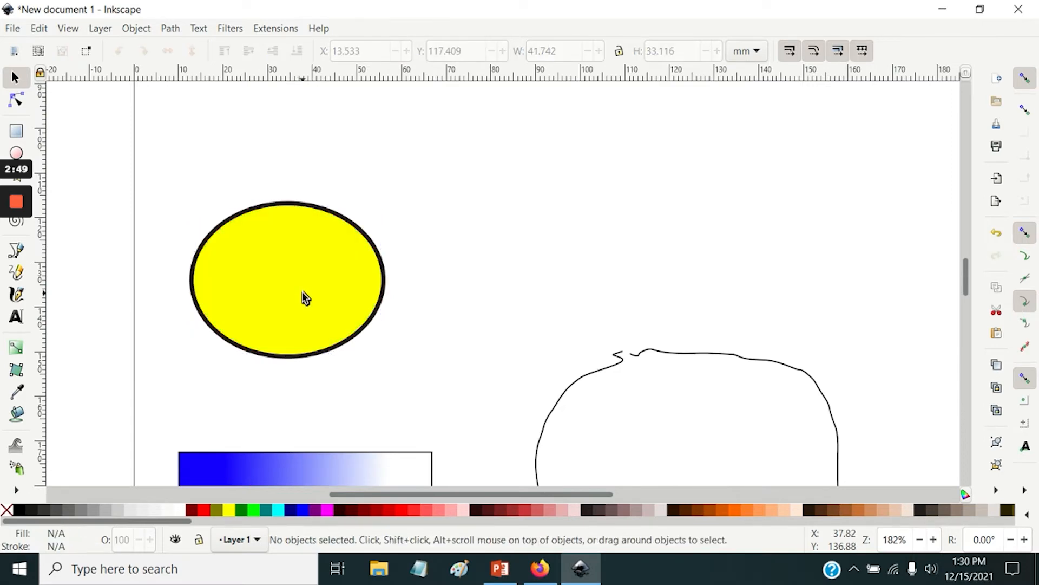
Bucket-fill the yellow ellipse with bright green, growing the fill by 0.20 cm.
{"action": "left_click", "coordinate": [22, 414]}
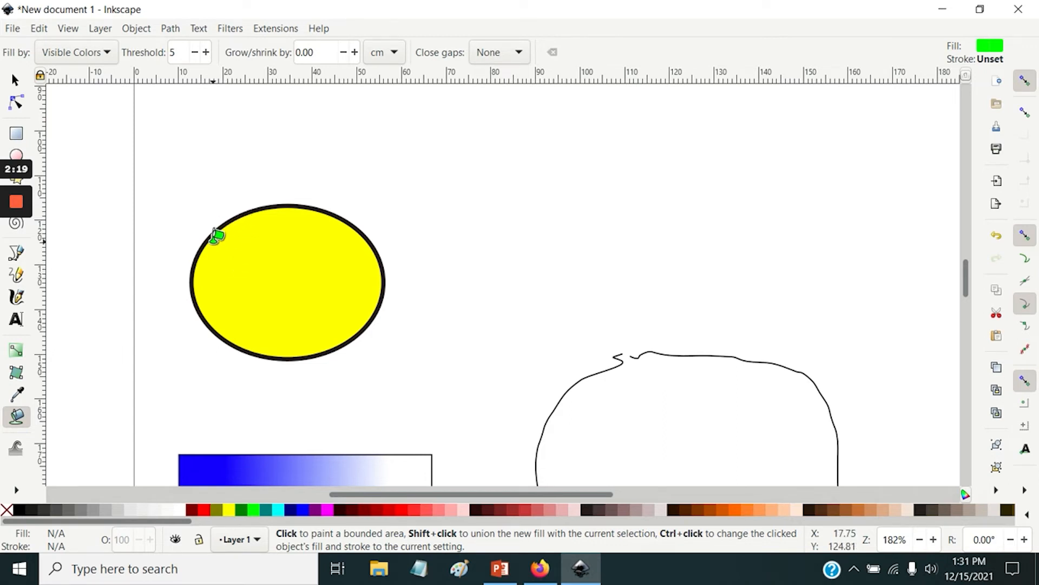
{"action": "scroll", "coordinate": [217, 236], "scroll_direction": "up", "scroll_amount": 3, "text": "ctrl"}
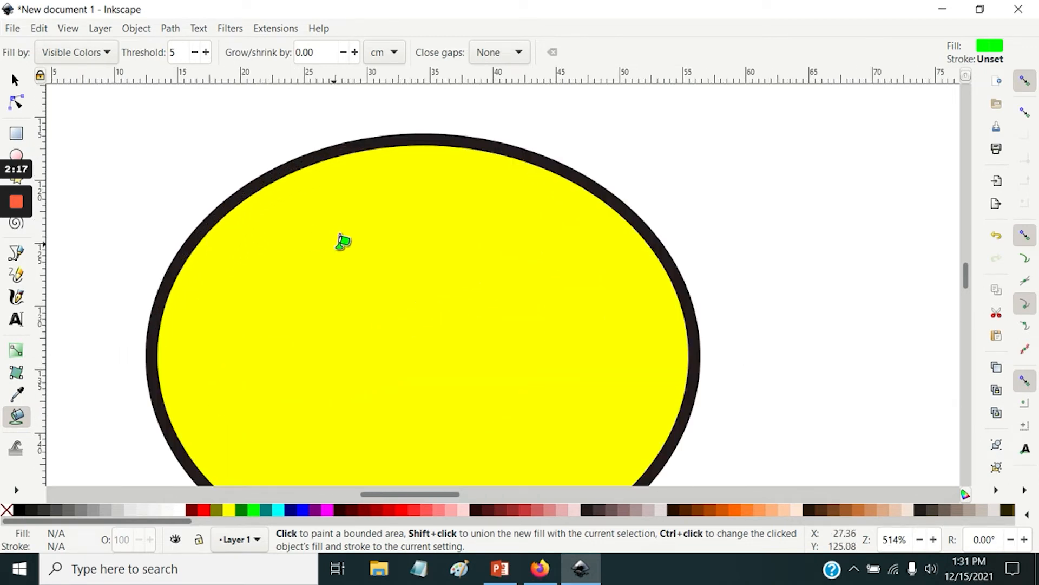
{"action": "scroll", "coordinate": [496, 301], "scroll_direction": "down", "scroll_amount": 2}
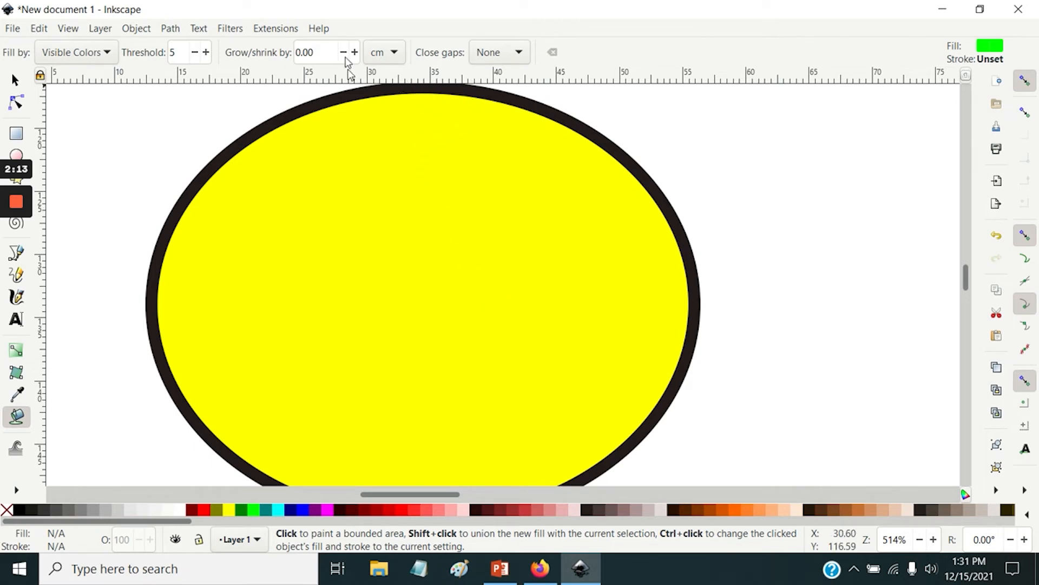
{"action": "left_click", "coordinate": [355, 53]}
{"action": "left_click", "coordinate": [355, 52]}
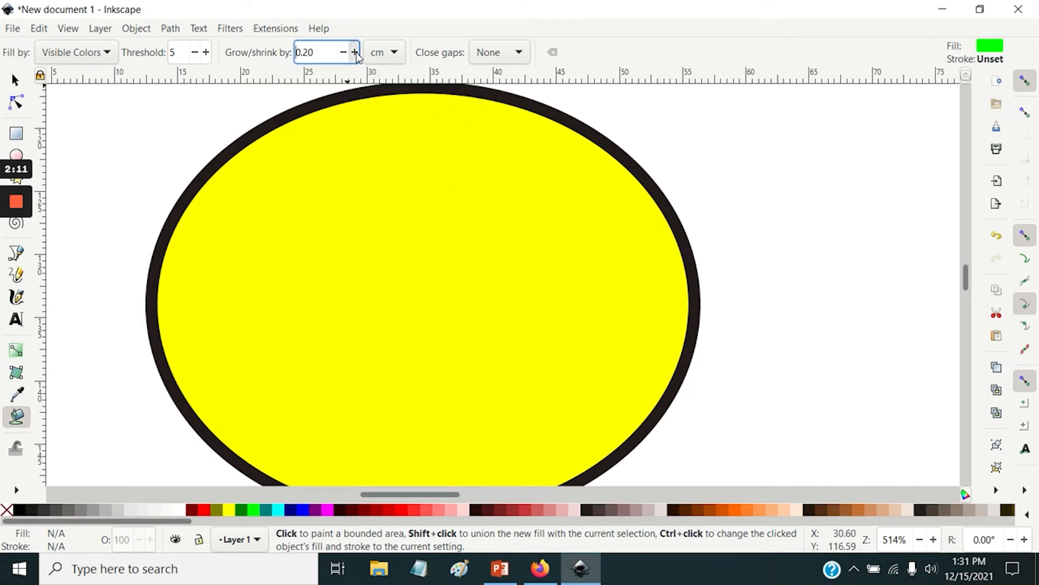
{"action": "left_click", "coordinate": [395, 277]}
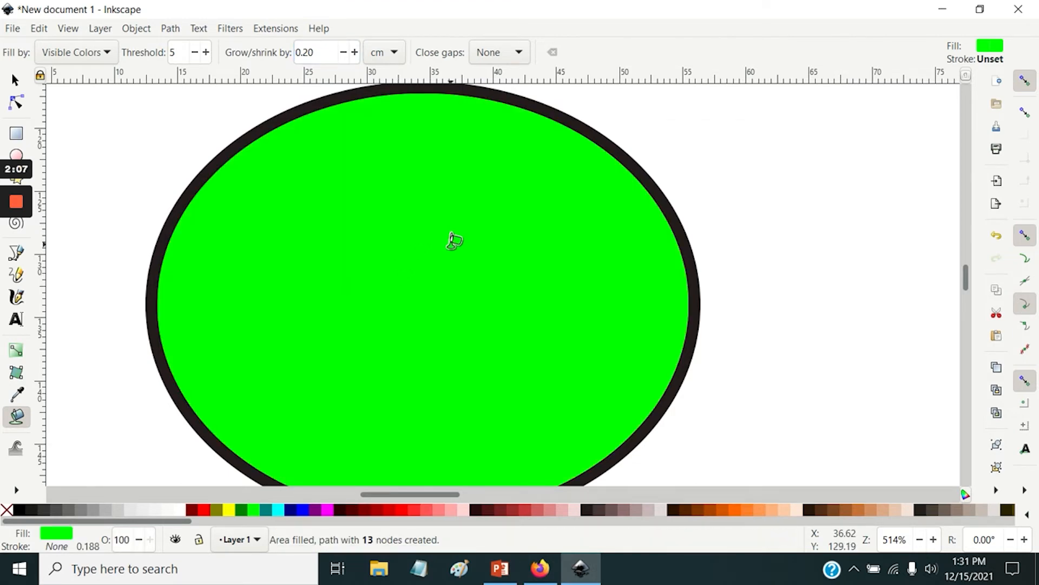
Examine the border between the grown green fill and the ellipse's black outline for gaps.
{"action": "scroll", "coordinate": [455, 237], "scroll_direction": "down", "scroll_amount": 2}
{"action": "scroll", "coordinate": [454, 237], "scroll_direction": "down", "scroll_amount": 4}
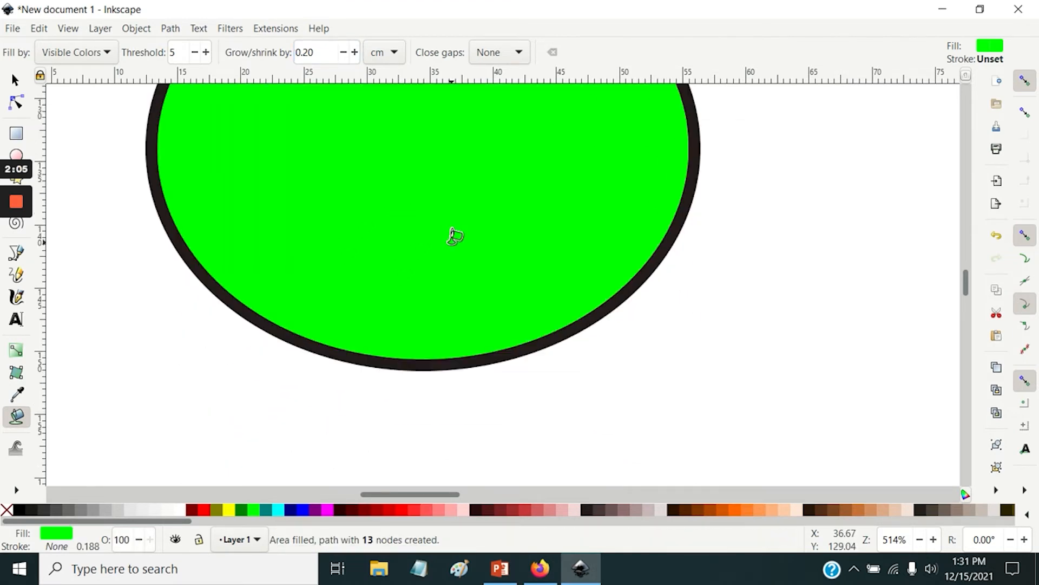
{"action": "scroll", "coordinate": [455, 263], "scroll_direction": "up", "scroll_amount": 1}
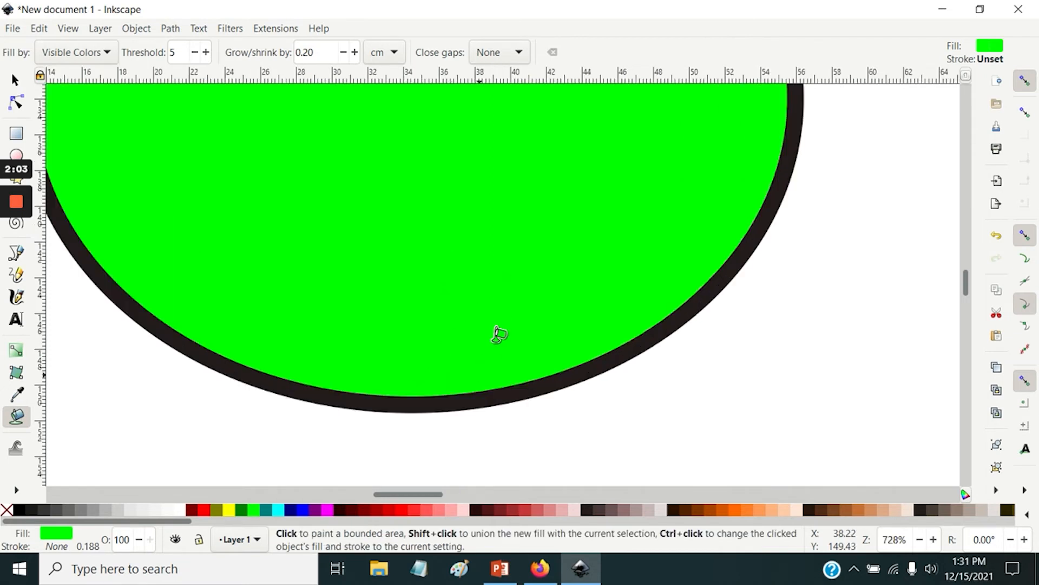
{"action": "scroll", "coordinate": [440, 274], "scroll_direction": "down", "scroll_amount": 2}
{"action": "scroll", "coordinate": [446, 274], "scroll_direction": "up", "scroll_amount": 4}
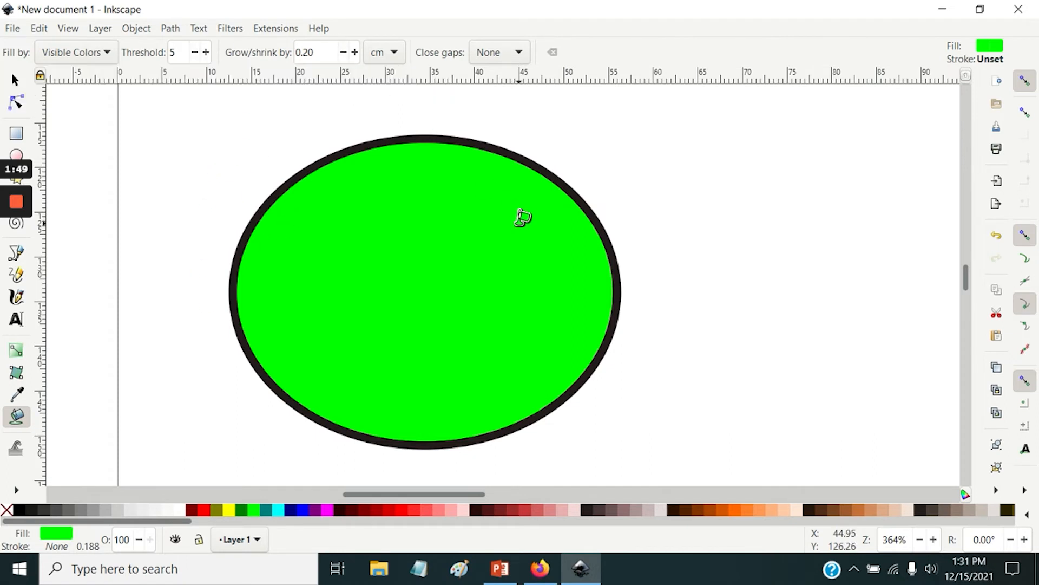
{"action": "scroll", "coordinate": [540, 241], "scroll_direction": "down", "scroll_amount": 3, "text": "ctrl"}
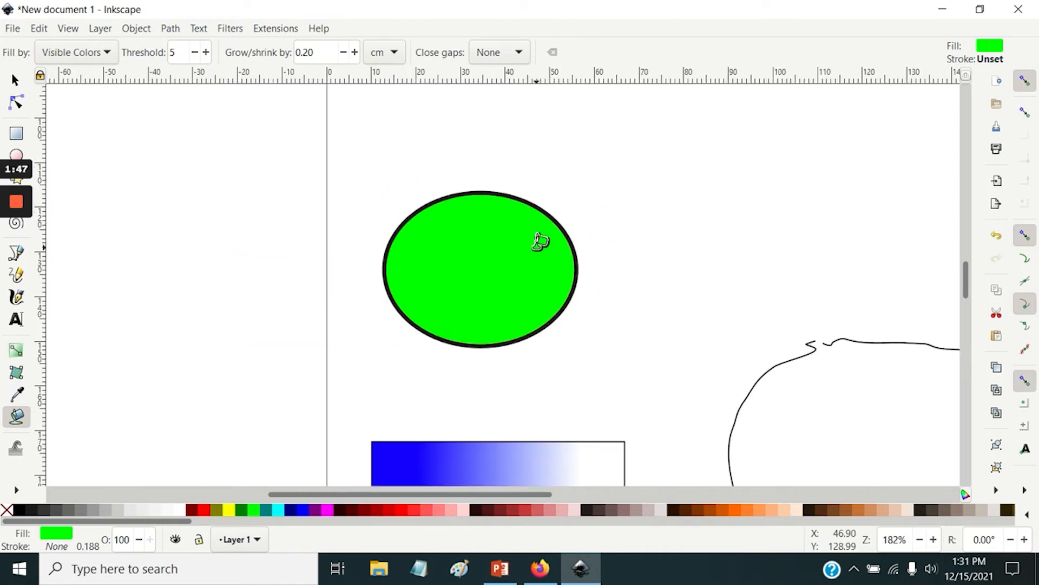
Try a green bucket fill on the blue end of the gradient rectangle with threshold 5, and undo it.
{"action": "scroll", "coordinate": [550, 276], "scroll_direction": "down", "scroll_amount": 3}
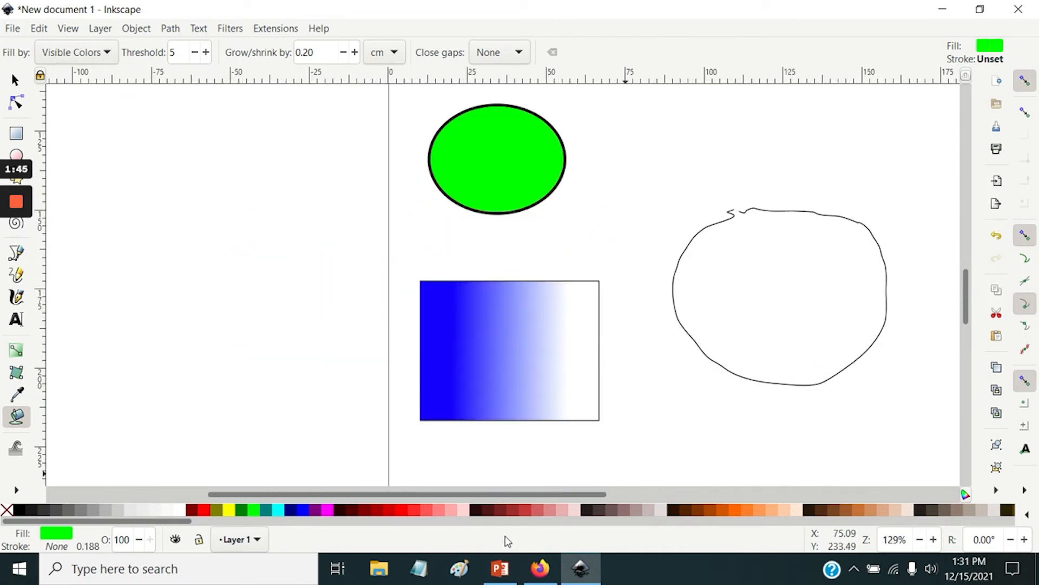
{"action": "left_click_drag", "start_coordinate": [507, 490], "coordinate": [573, 488]}
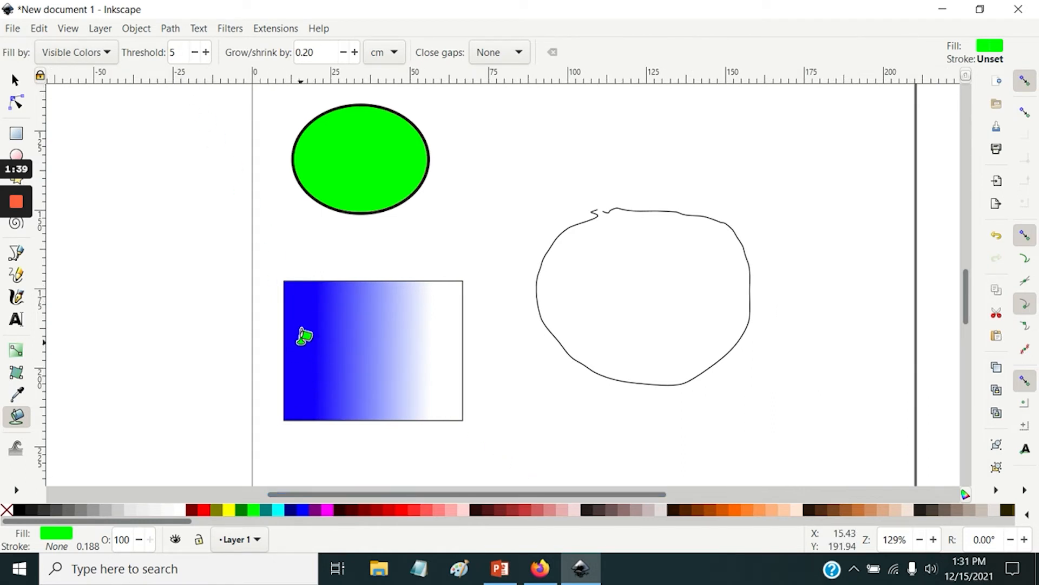
{"action": "left_click", "coordinate": [307, 336]}
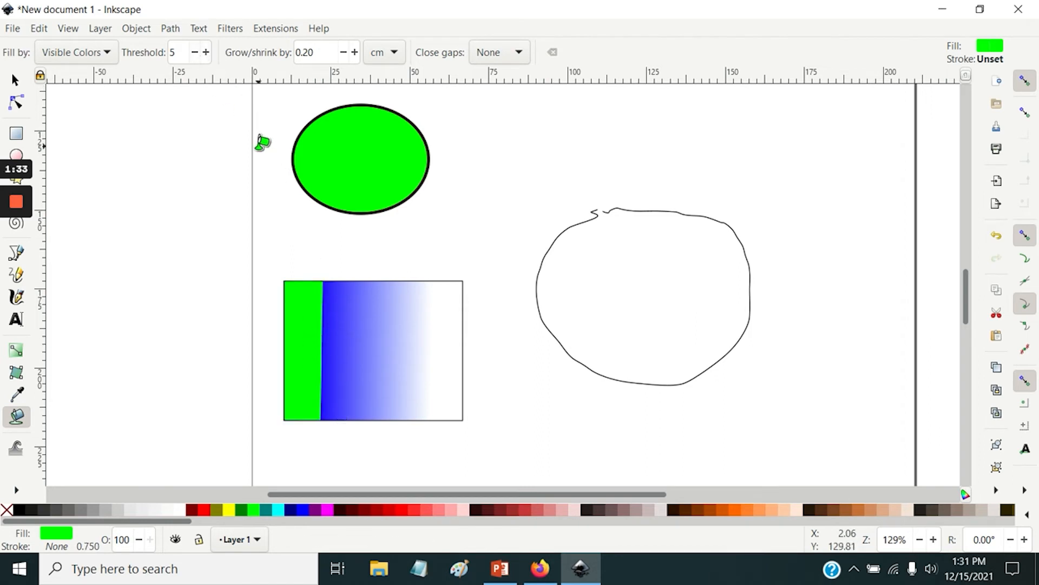
{"action": "key", "text": "ctrl+z"}
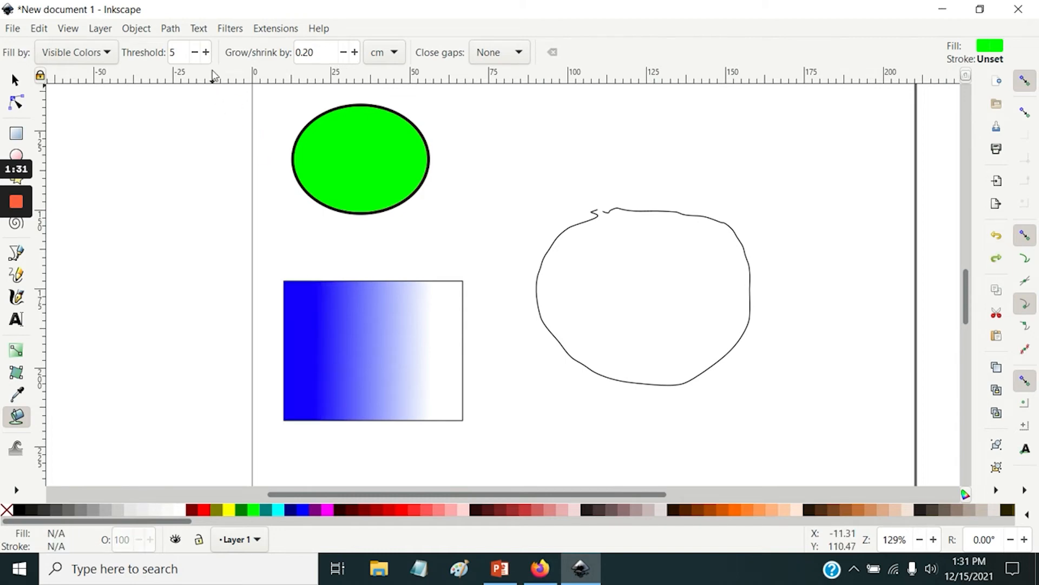
Set the fill threshold to 50, test it on the gradient rectangle's blue end, and undo the test fill.
{"action": "double_click", "coordinate": [176, 53]}
{"action": "type", "text": "50"}
{"action": "left_click", "coordinate": [306, 323]}
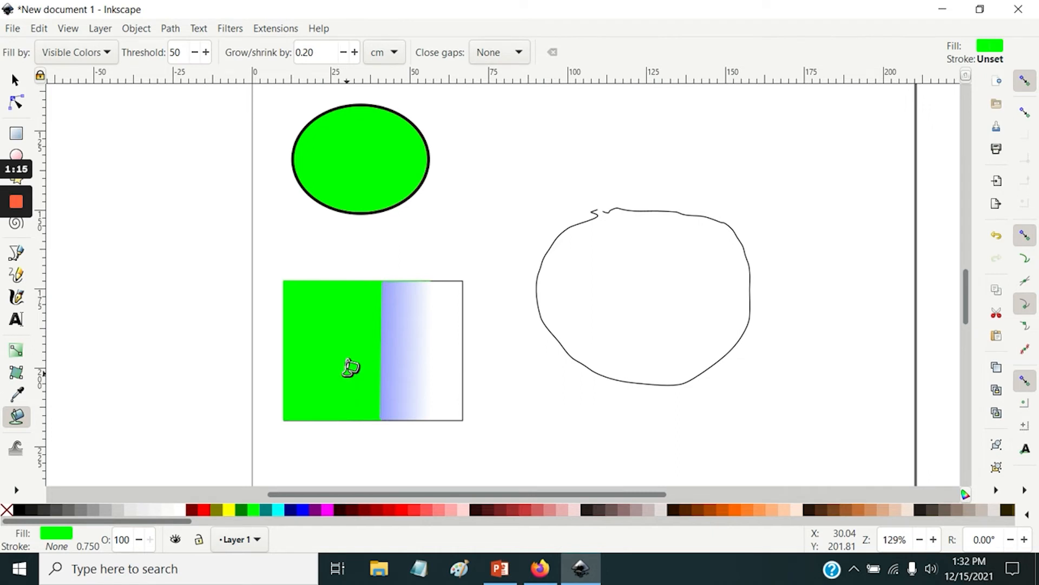
{"action": "key", "text": "ctrl+z"}
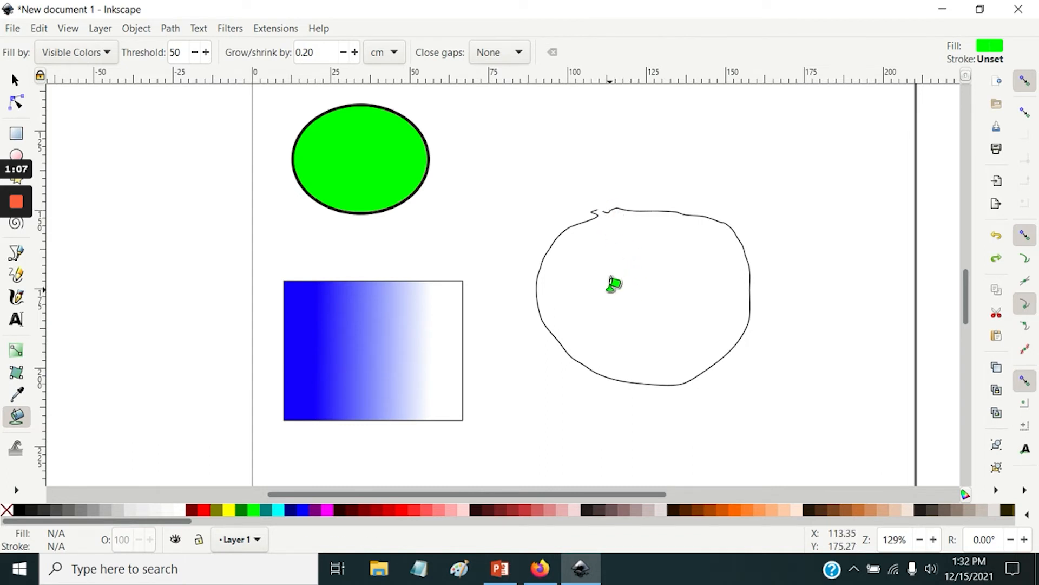
Try to bucket-fill the open freehand outline with green while gap closing is set to None.
{"action": "left_click", "coordinate": [610, 288]}
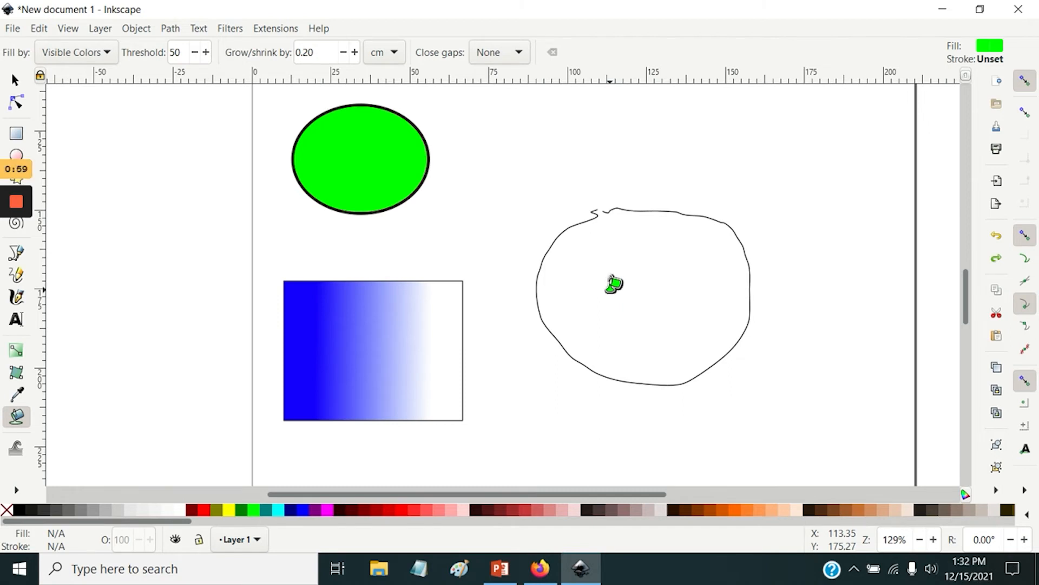
{"action": "left_click", "coordinate": [281, 240]}
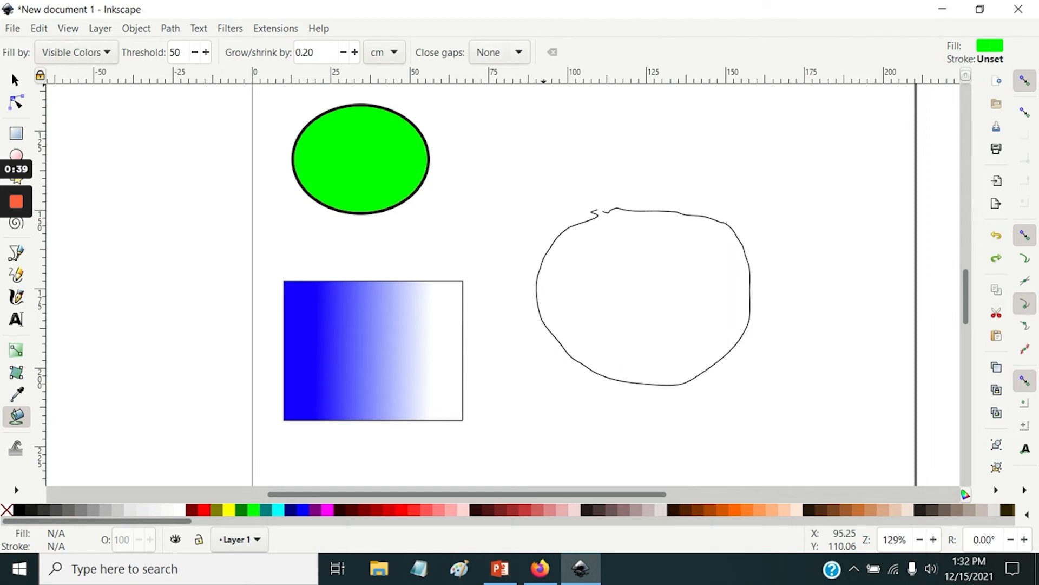
Set gap closing to Large and bucket-fill the open freehand outline with bright green at 64% zoom.
{"action": "left_click", "coordinate": [503, 55]}
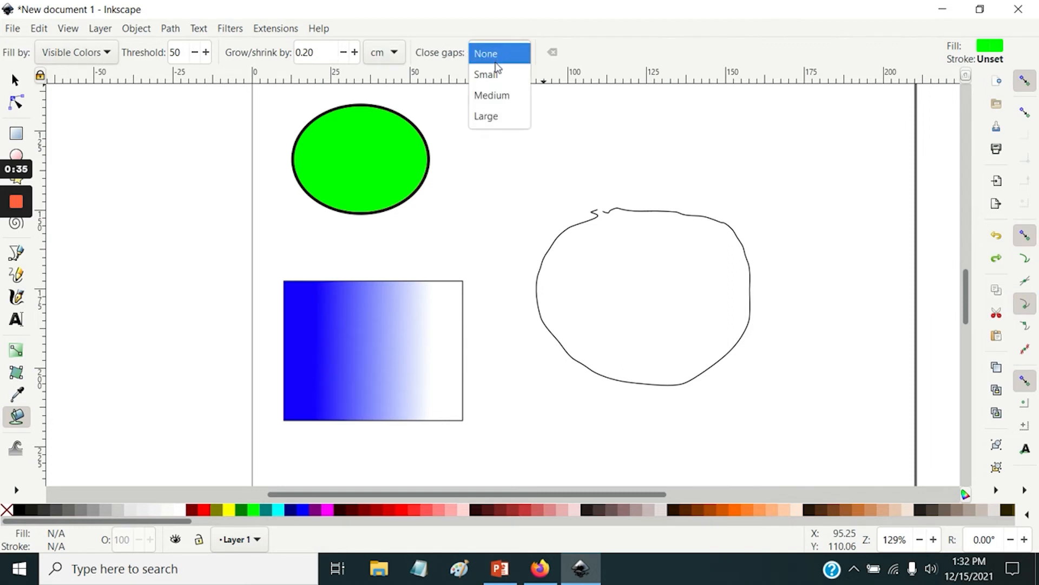
{"action": "left_click", "coordinate": [497, 113]}
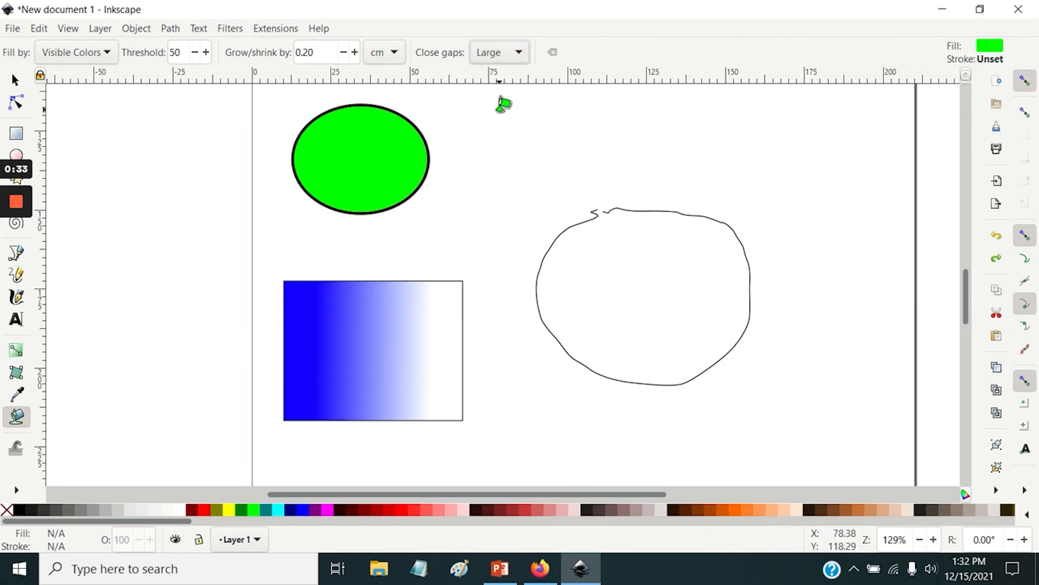
{"action": "left_click", "coordinate": [625, 281]}
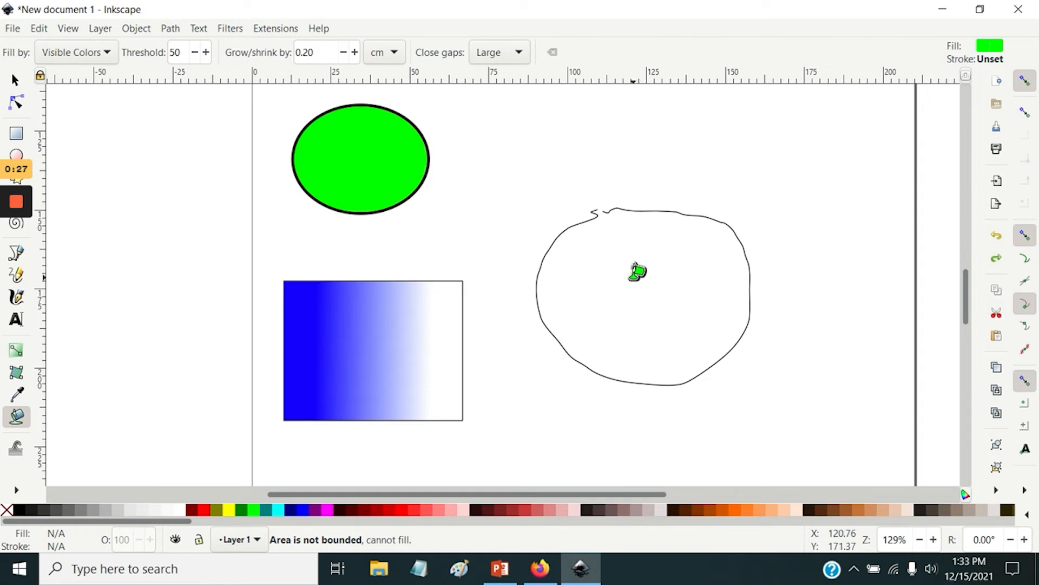
{"action": "scroll", "coordinate": [638, 263], "scroll_direction": "down", "scroll_amount": 2}
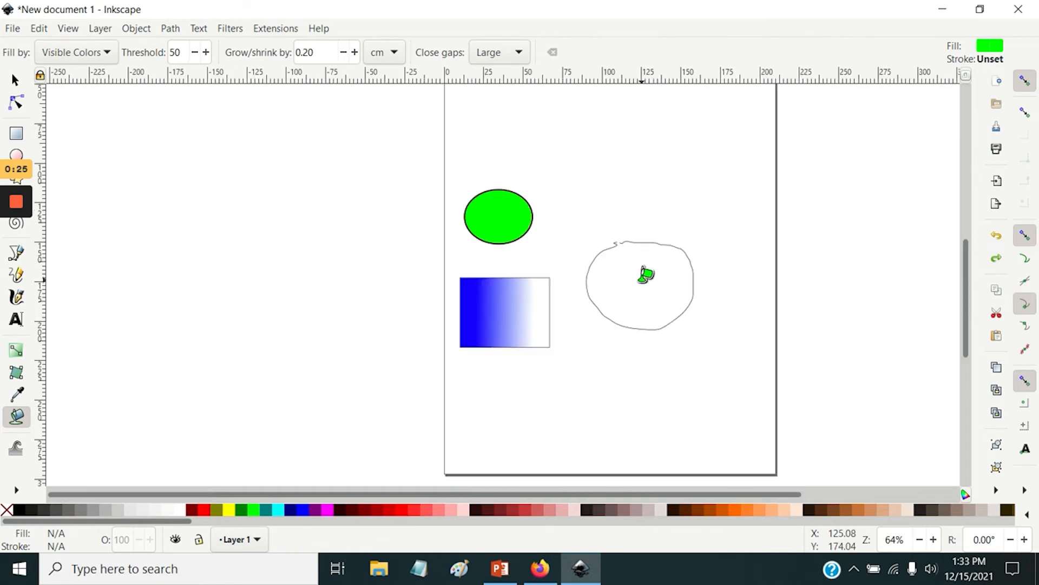
{"action": "left_click", "coordinate": [646, 275]}
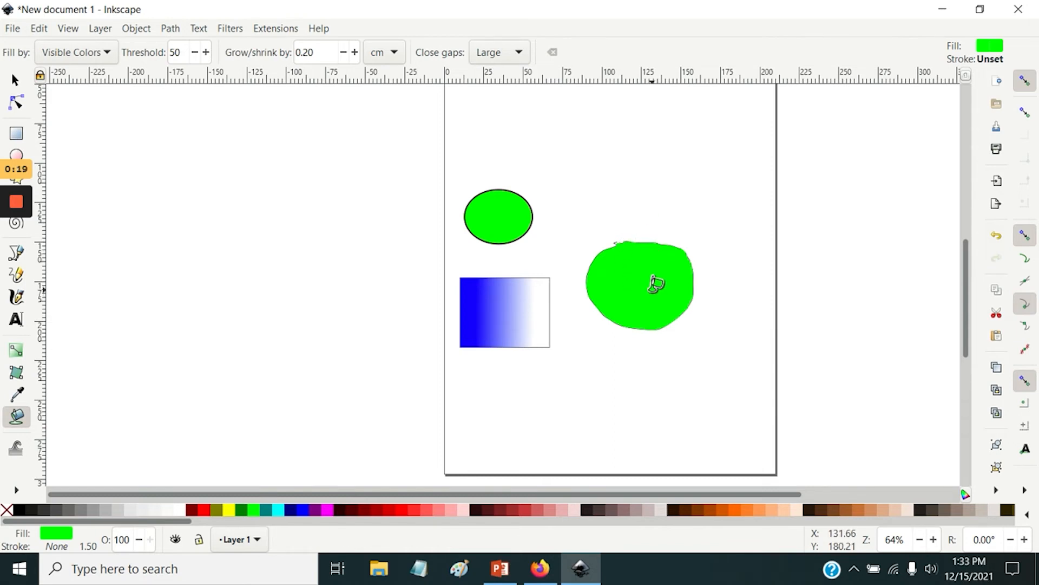
{"action": "scroll", "coordinate": [656, 283], "scroll_direction": "up", "scroll_amount": 1}
{"action": "scroll", "coordinate": [656, 284], "scroll_direction": "up", "scroll_amount": 2}
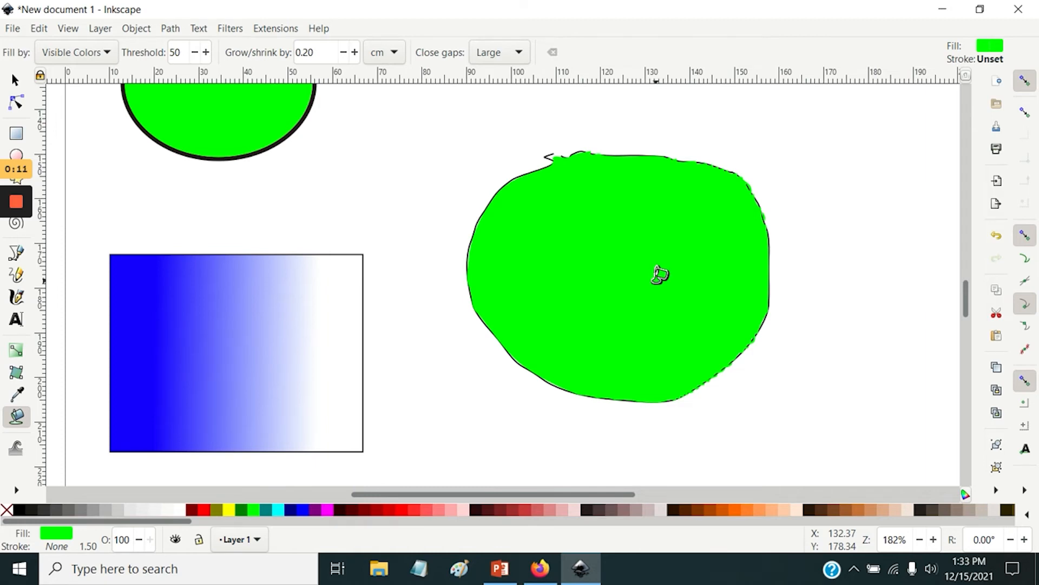
{"action": "mouse_move", "coordinate": [16, 255]}
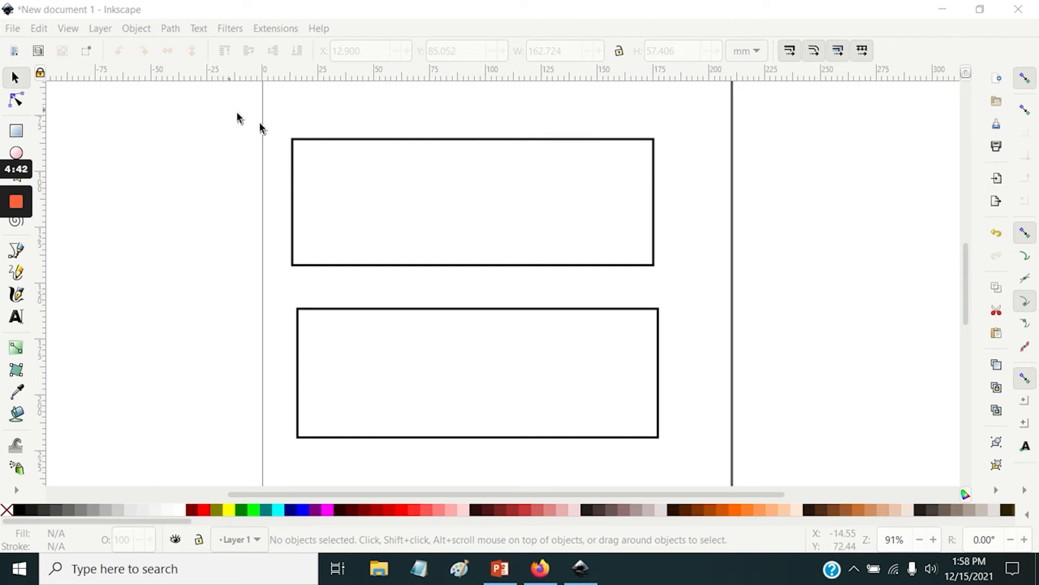
Draw a near-horizontal linear gradient fill about 109 mm long across the upper rectangle.
{"action": "left_click", "coordinate": [429, 140]}
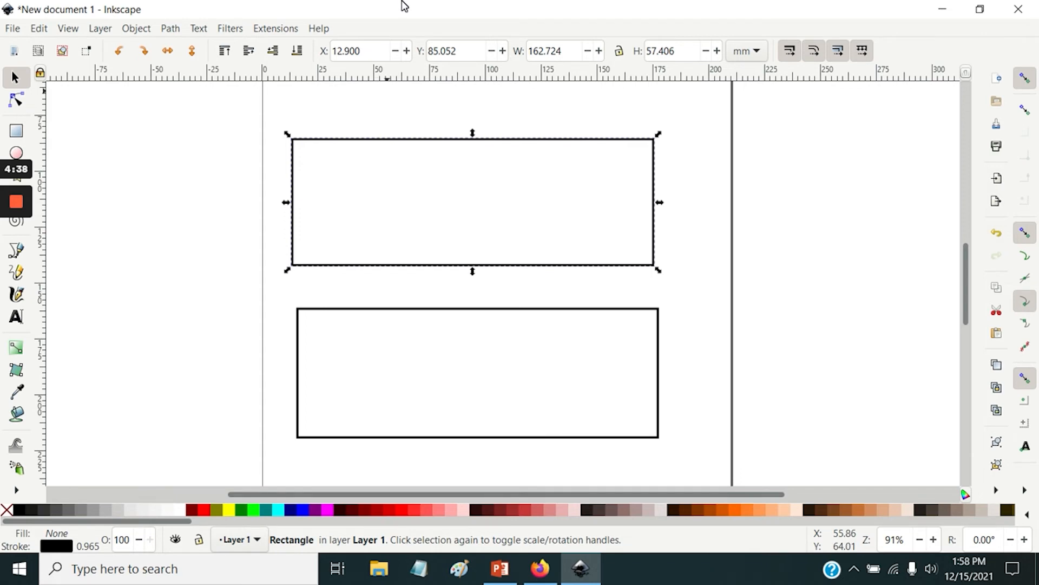
{"action": "double_click", "coordinate": [439, 14]}
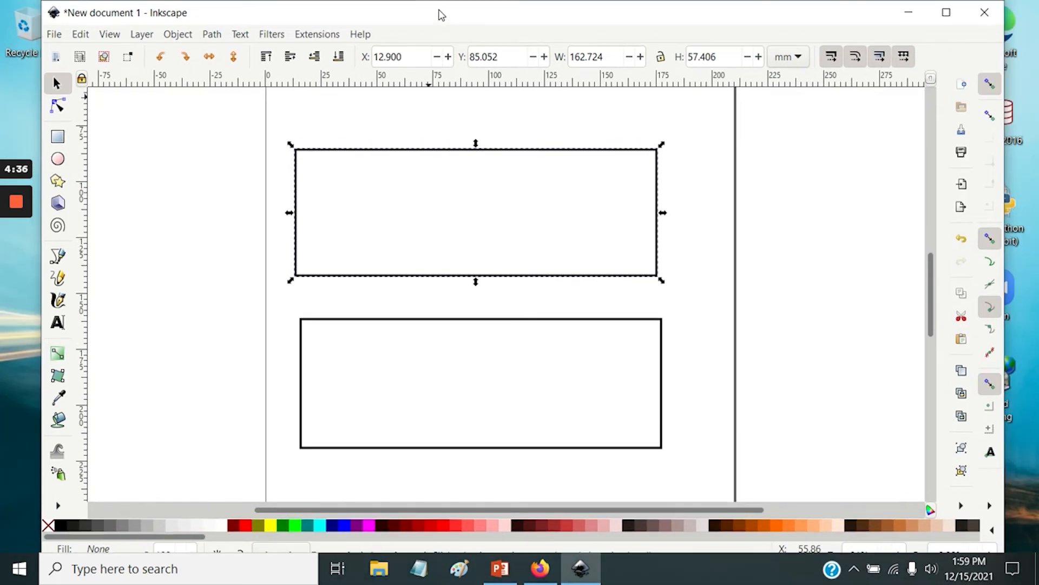
{"action": "left_click", "coordinate": [56, 357]}
{"action": "left_click_drag", "start_coordinate": [473, 18], "coordinate": [424, 5]}
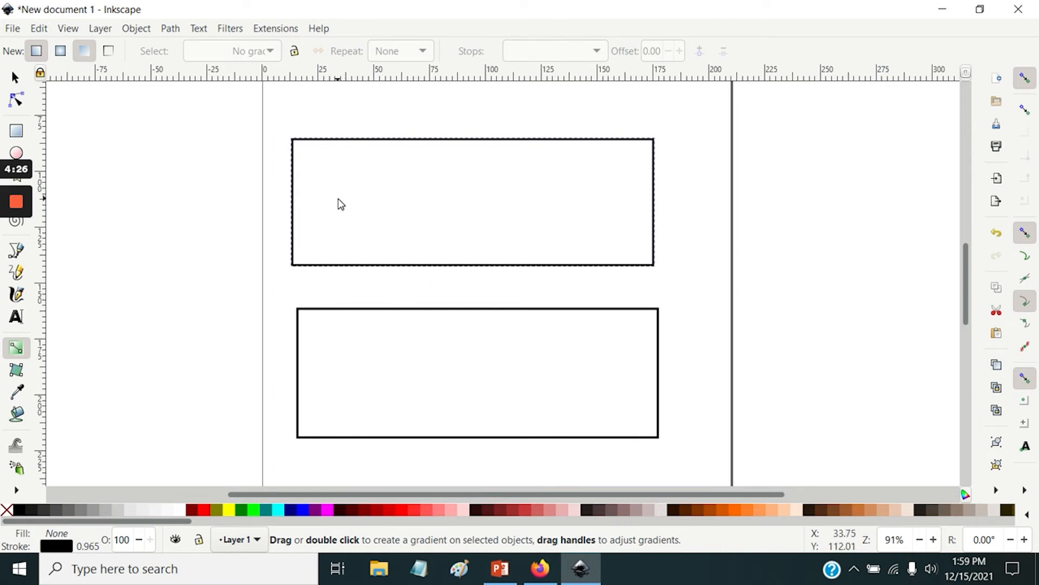
{"action": "left_click_drag", "start_coordinate": [336, 199], "coordinate": [579, 197]}
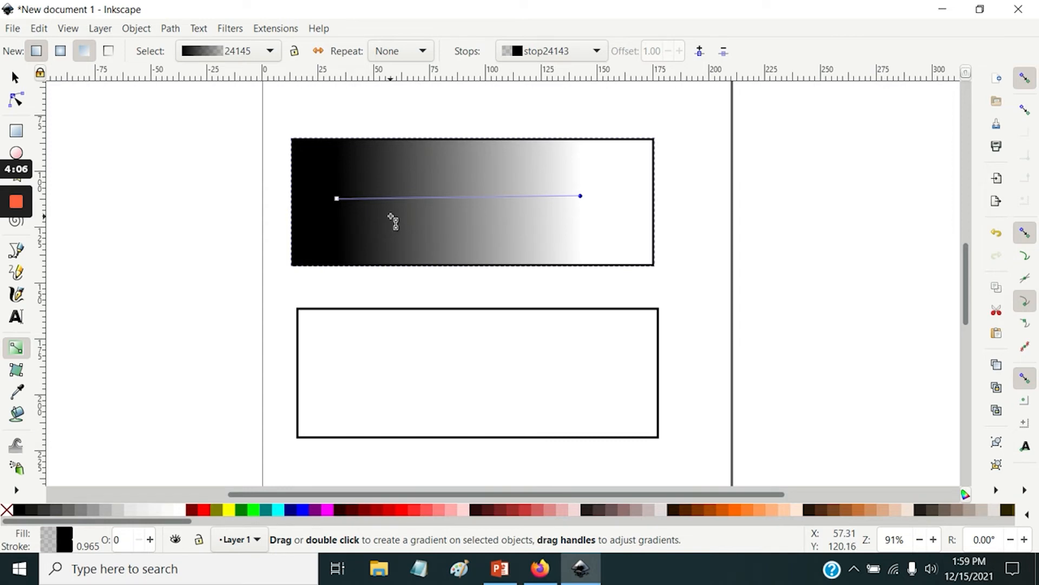
Colour the upper rectangle's gradient with red at the start stop and blue at the end stop.
{"action": "left_click", "coordinate": [337, 199]}
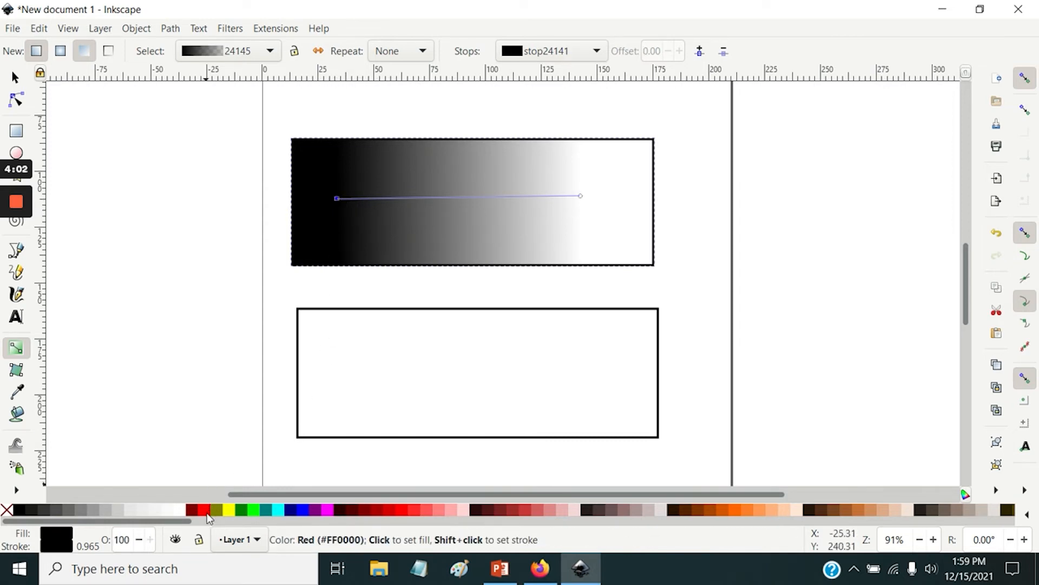
{"action": "left_click", "coordinate": [204, 511]}
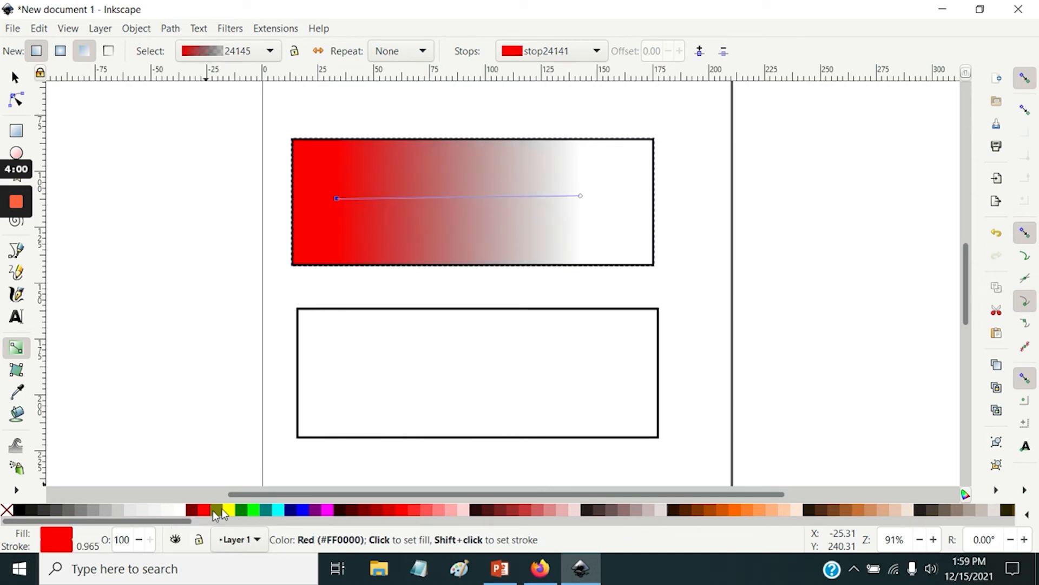
{"action": "left_click", "coordinate": [582, 197]}
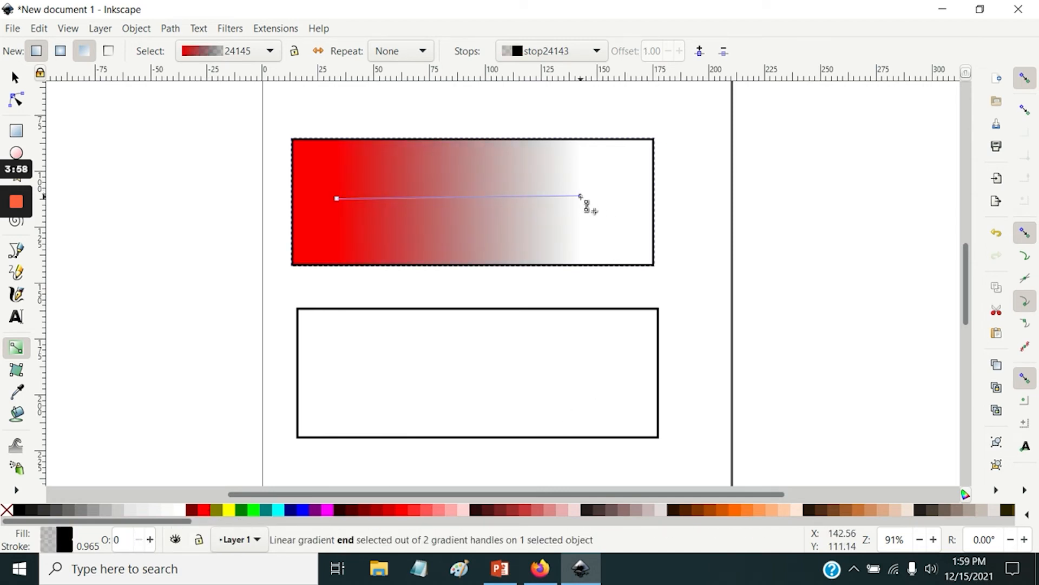
{"action": "left_click", "coordinate": [304, 511]}
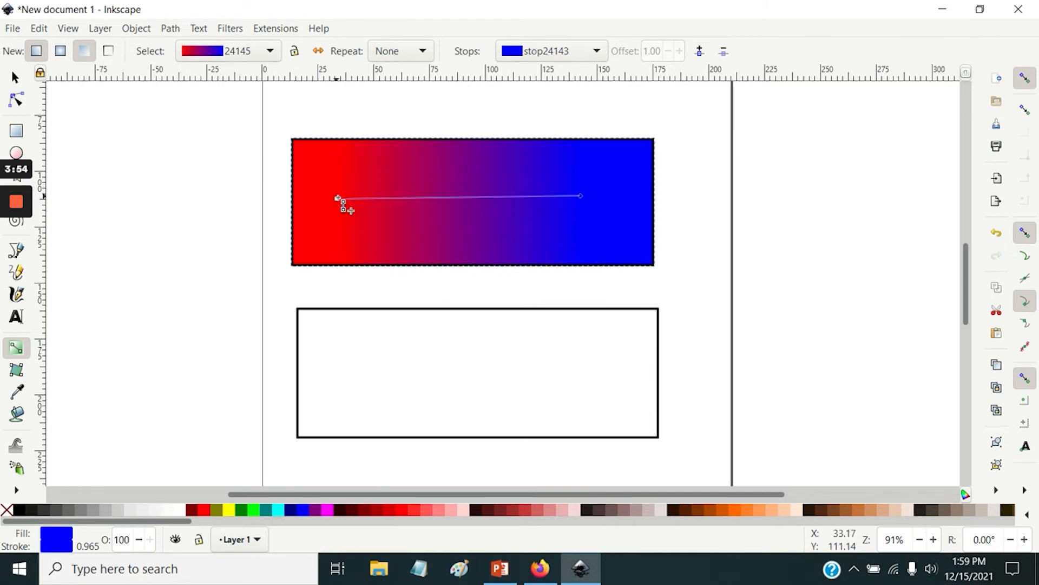
Tilt the gradient with its red handle inside the lower rectangle, extend the blue end slightly outward, and bring the gradient back to near horizontal.
{"action": "left_click_drag", "start_coordinate": [339, 200], "coordinate": [349, 343]}
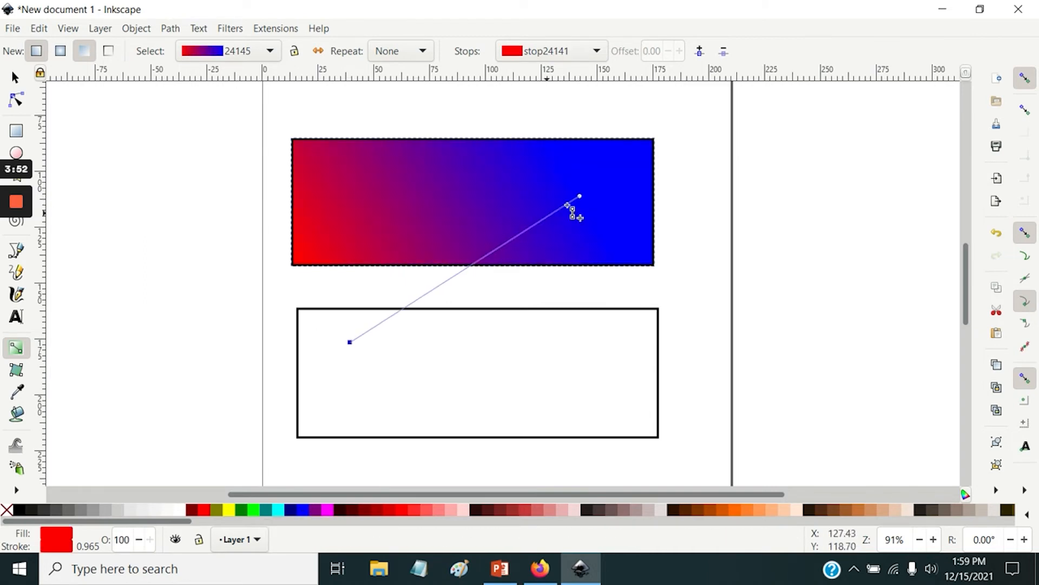
{"action": "mouse_move", "coordinate": [581, 196]}
{"action": "left_mouse_down"}
{"action": "mouse_move", "coordinate": [574, 295]}
{"action": "mouse_move", "coordinate": [686, 262]}
{"action": "mouse_move", "coordinate": [595, 196]}
{"action": "left_mouse_up"}
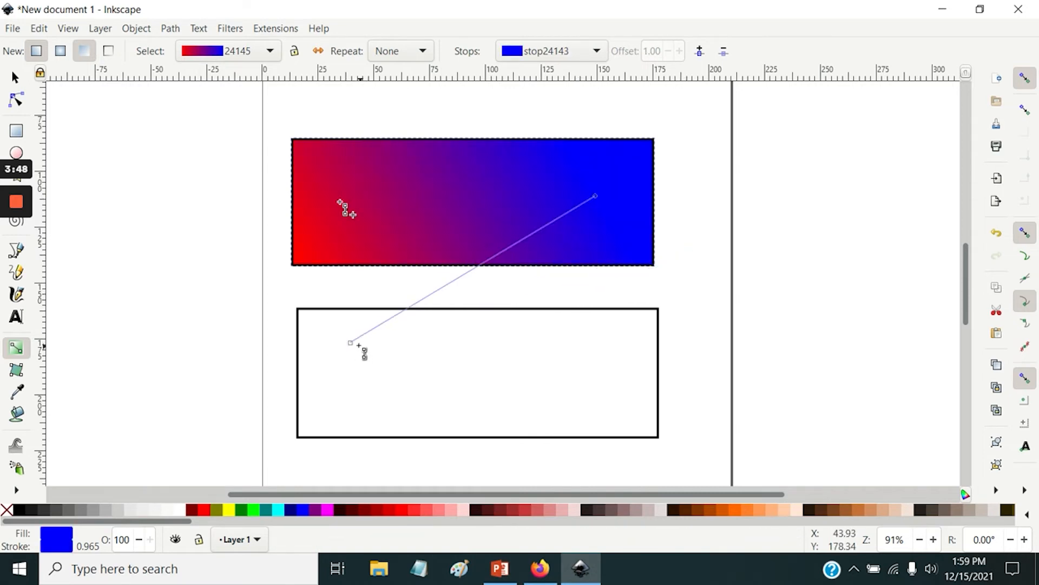
{"action": "left_click_drag", "start_coordinate": [351, 344], "coordinate": [340, 202]}
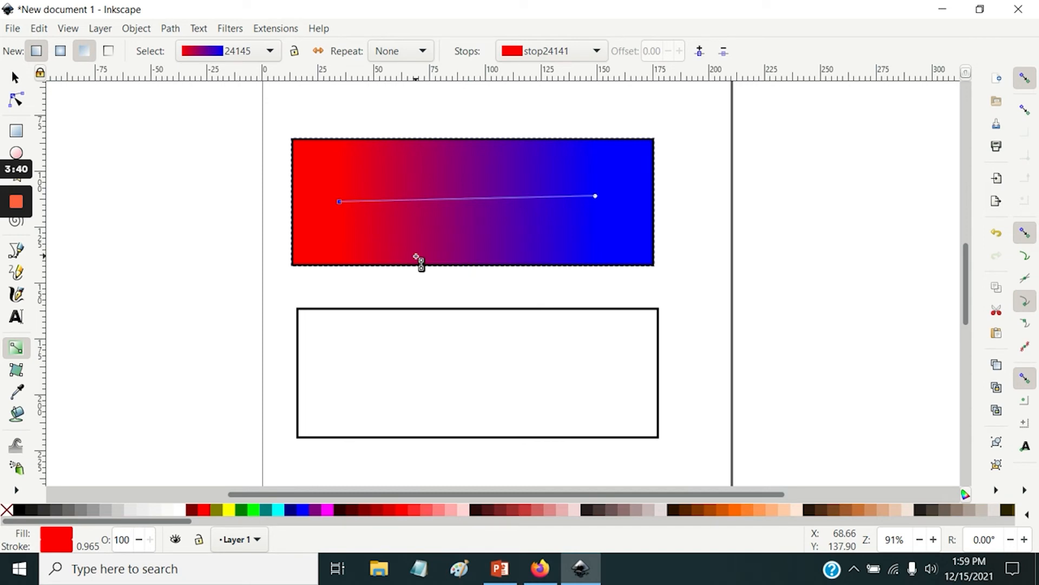
Open the Fill and Stroke settings and set the red start stop's alpha to 70.
{"action": "left_click", "coordinate": [142, 30]}
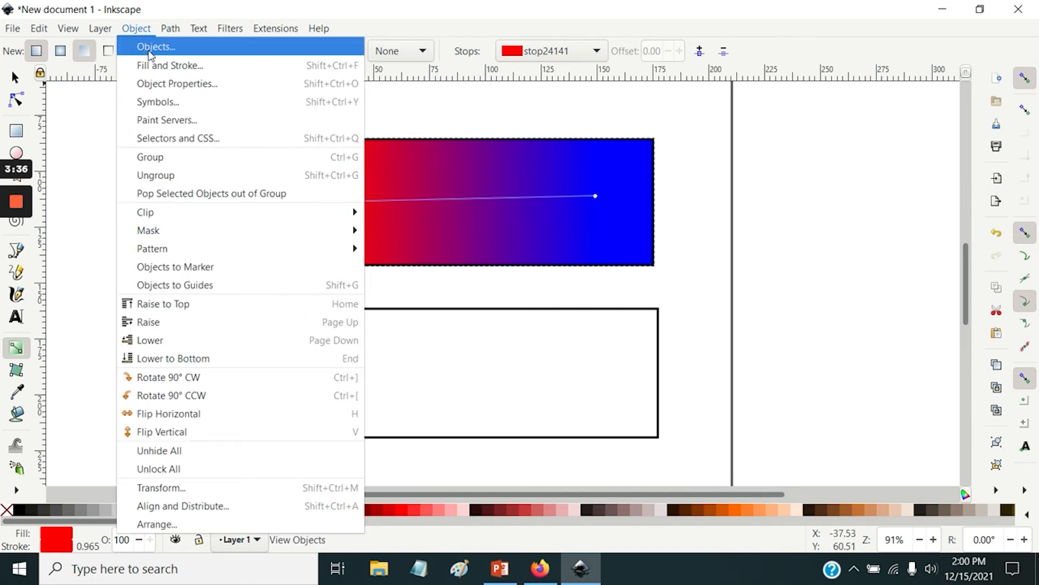
{"action": "left_click", "coordinate": [153, 70]}
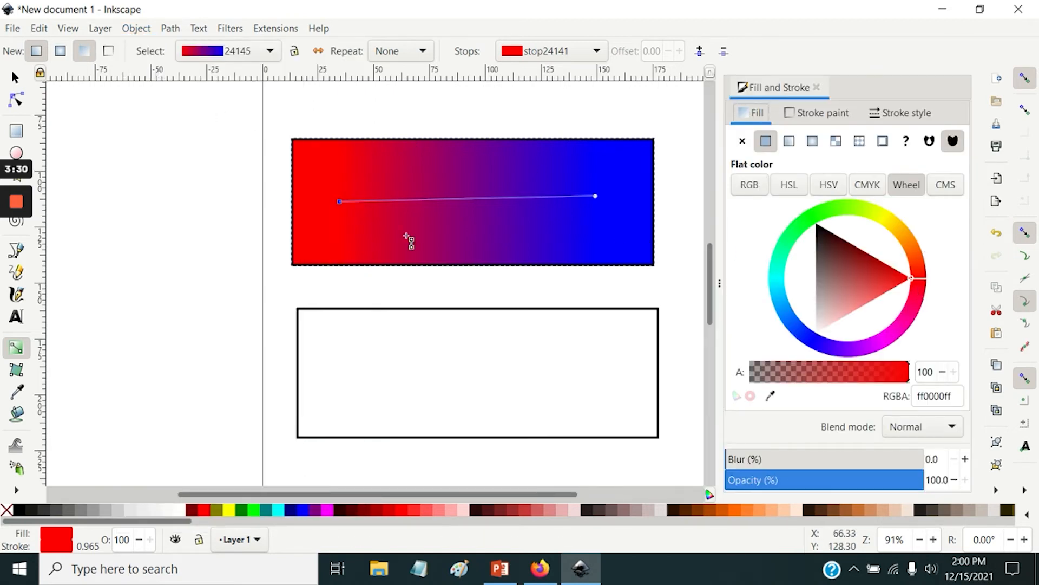
{"action": "left_click", "coordinate": [339, 203]}
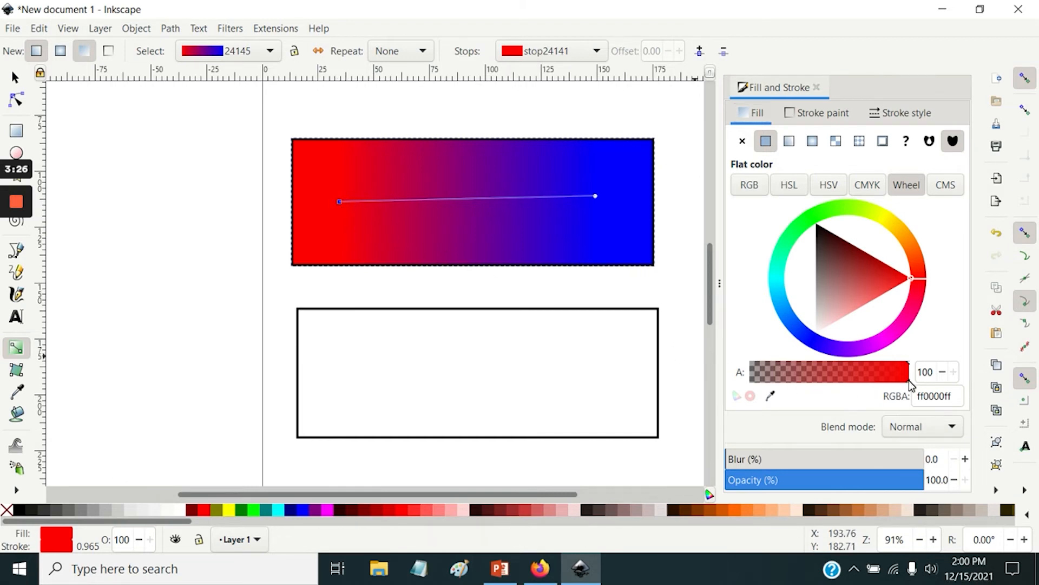
{"action": "left_click_drag", "start_coordinate": [909, 379], "coordinate": [785, 380]}
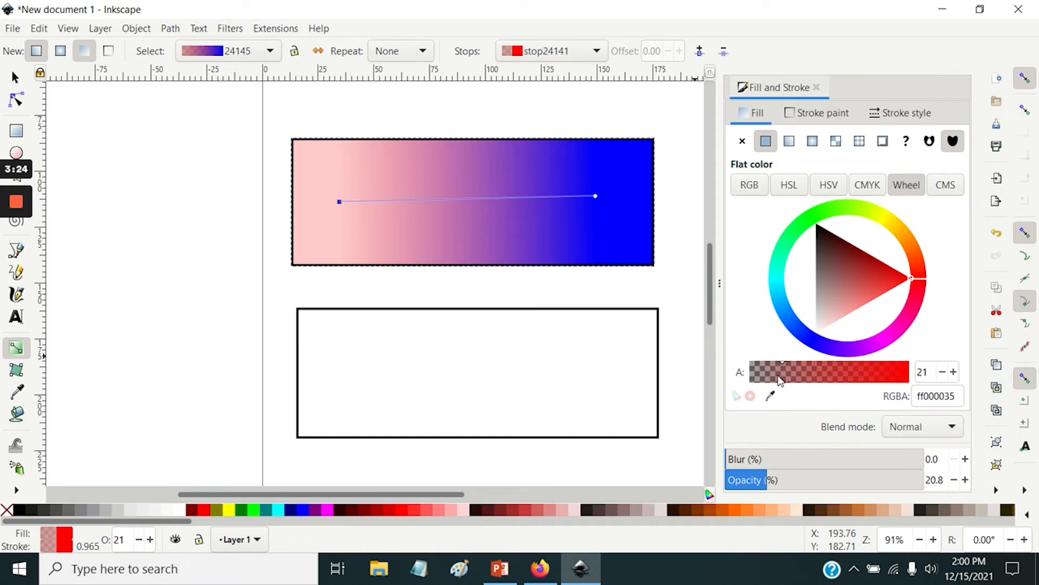
{"action": "left_click", "coordinate": [863, 373]}
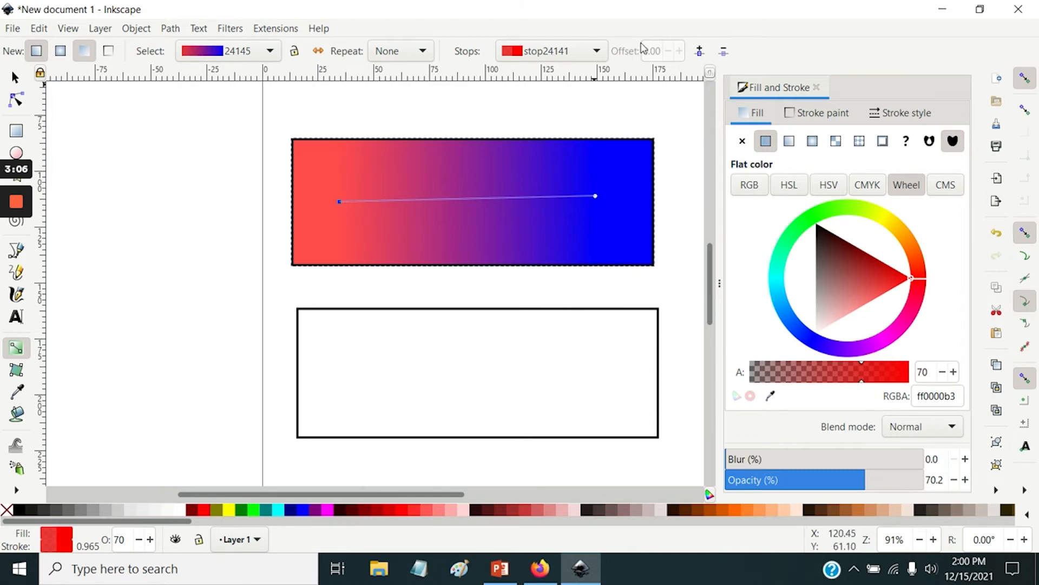
Insert a stop at offset 0.50 in the upper gradient and make it yellow (ffe50f) with alpha 68.
{"action": "left_click", "coordinate": [699, 52]}
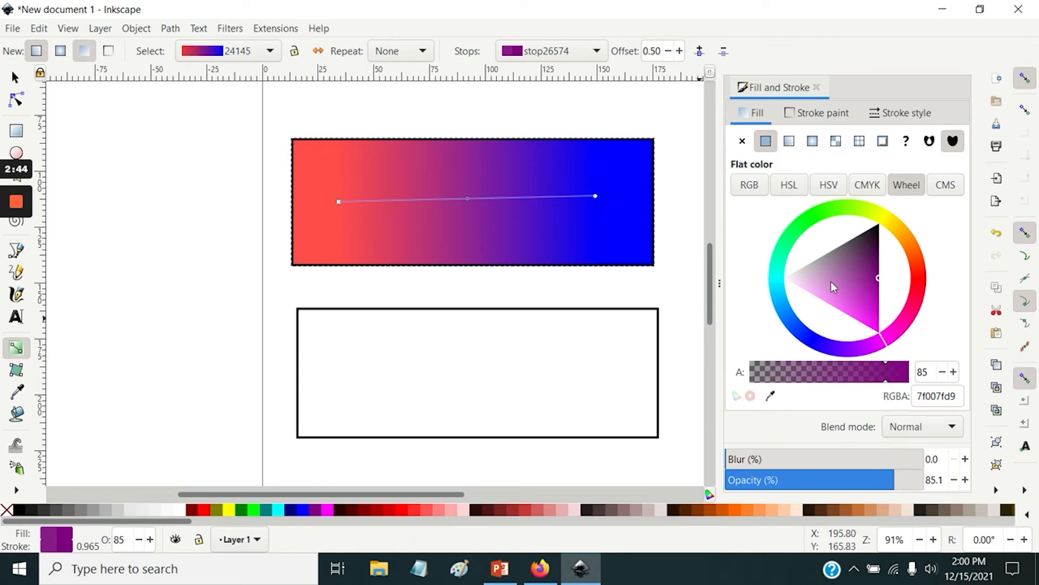
{"action": "mouse_move", "coordinate": [849, 292]}
{"action": "left_mouse_down"}
{"action": "mouse_move", "coordinate": [817, 295]}
{"action": "mouse_move", "coordinate": [830, 268]}
{"action": "left_mouse_up"}
{"action": "left_click", "coordinate": [890, 222]}
{"action": "left_click", "coordinate": [885, 235]}
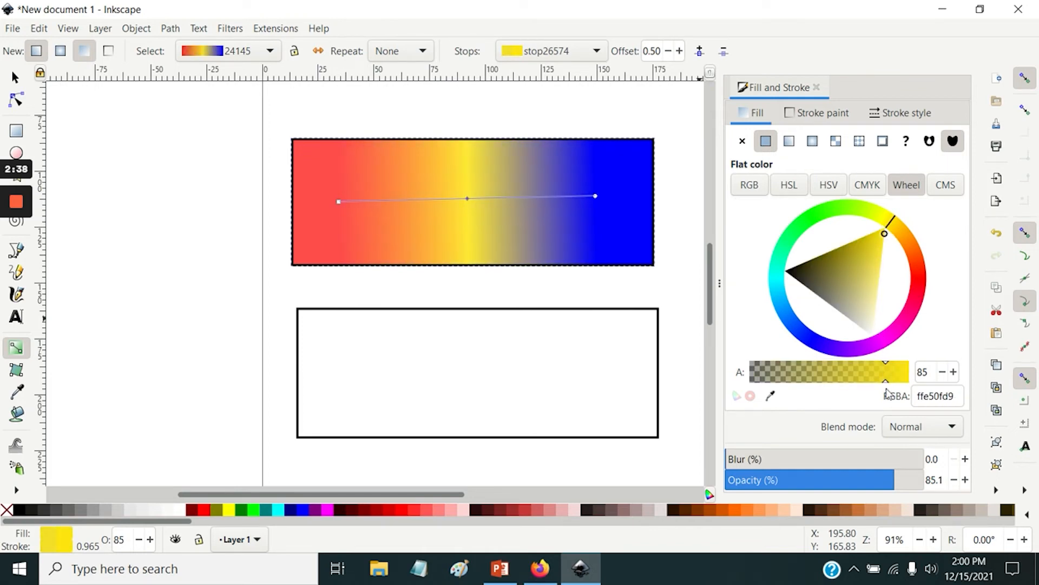
{"action": "mouse_move", "coordinate": [887, 381]}
{"action": "left_mouse_down"}
{"action": "mouse_move", "coordinate": [831, 379]}
{"action": "mouse_move", "coordinate": [861, 382]}
{"action": "left_mouse_up"}
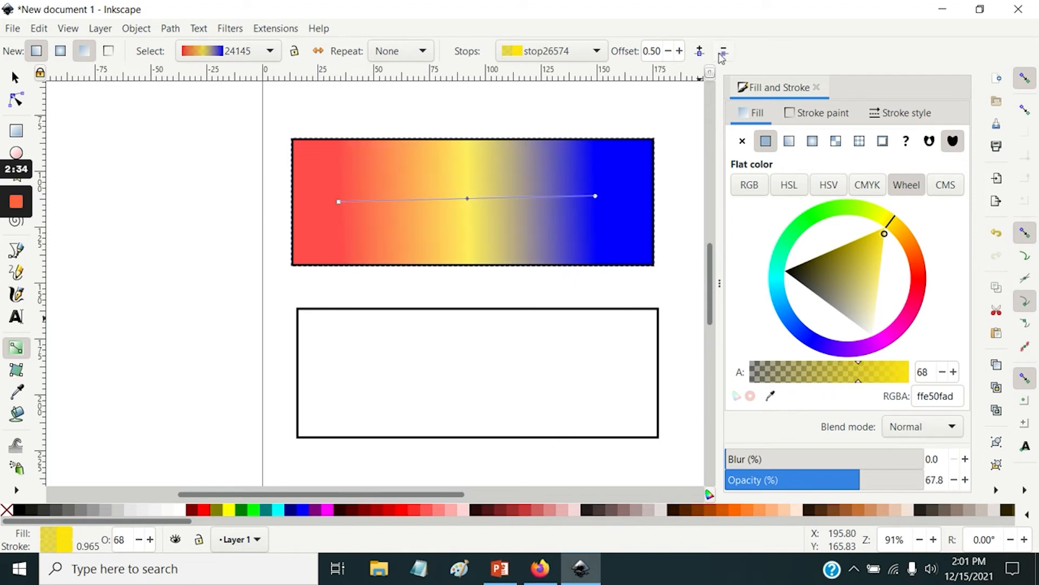
Insert another stop at offset 0.75 between the yellow and blue stops and colour it orange (ef8732).
{"action": "left_click", "coordinate": [699, 51]}
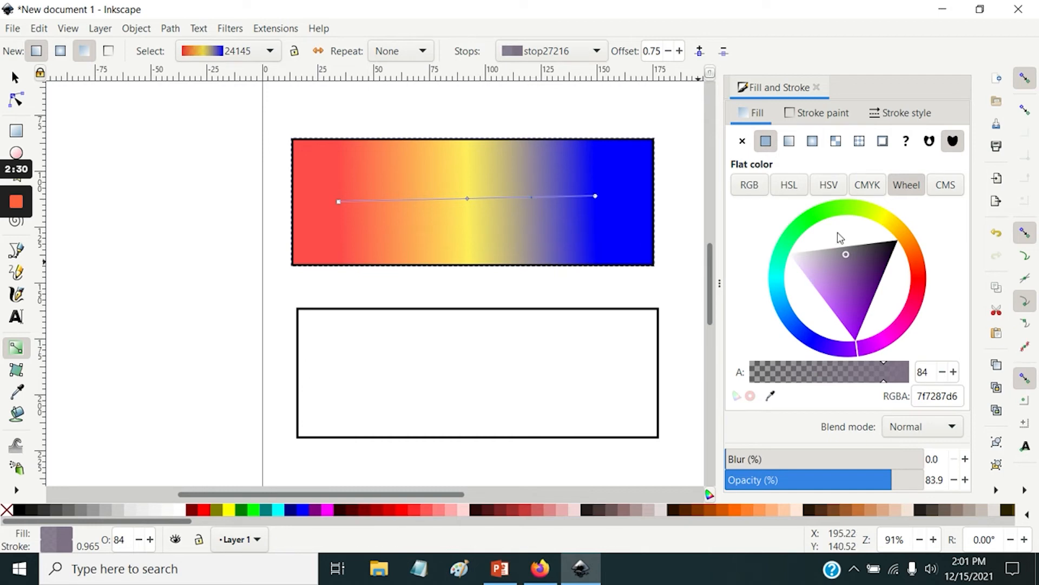
{"action": "left_click_drag", "start_coordinate": [914, 238], "coordinate": [919, 249]}
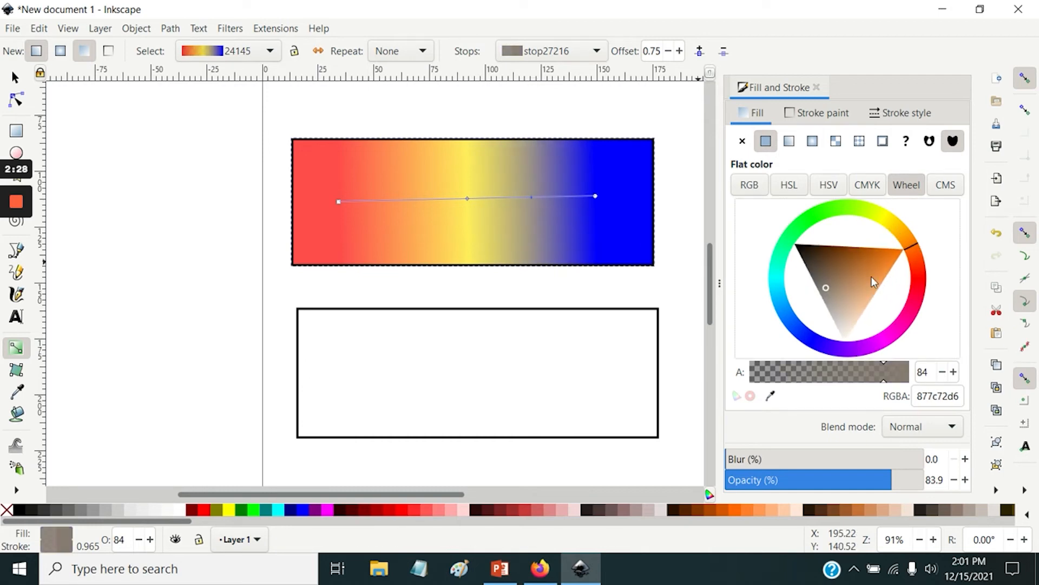
{"action": "left_click_drag", "start_coordinate": [871, 276], "coordinate": [886, 268]}
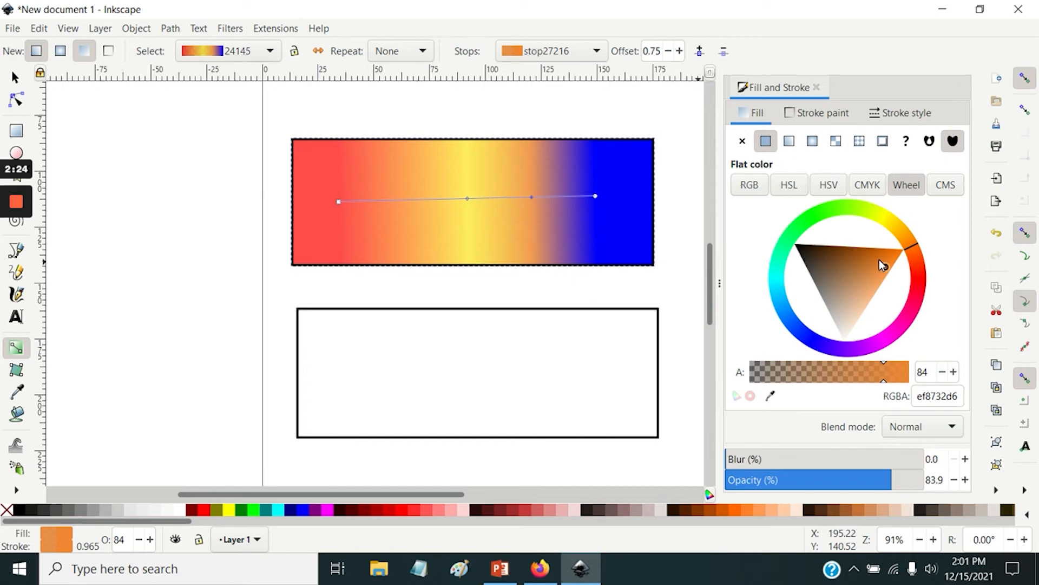
Delete the yellow and orange intermediate stops from the upper rectangle's gradient.
{"action": "left_click", "coordinate": [469, 199]}
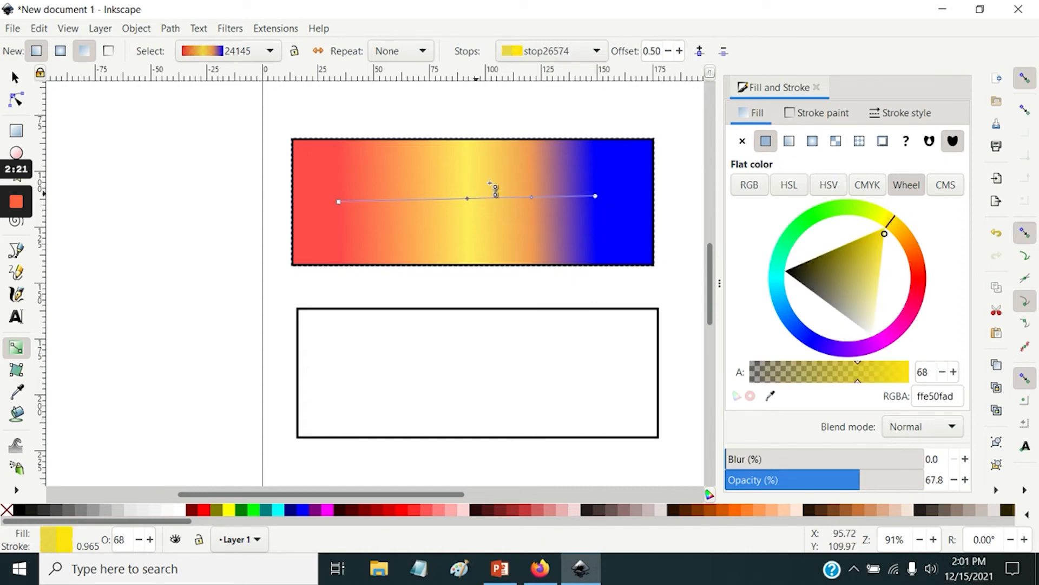
{"action": "left_click", "coordinate": [725, 52]}
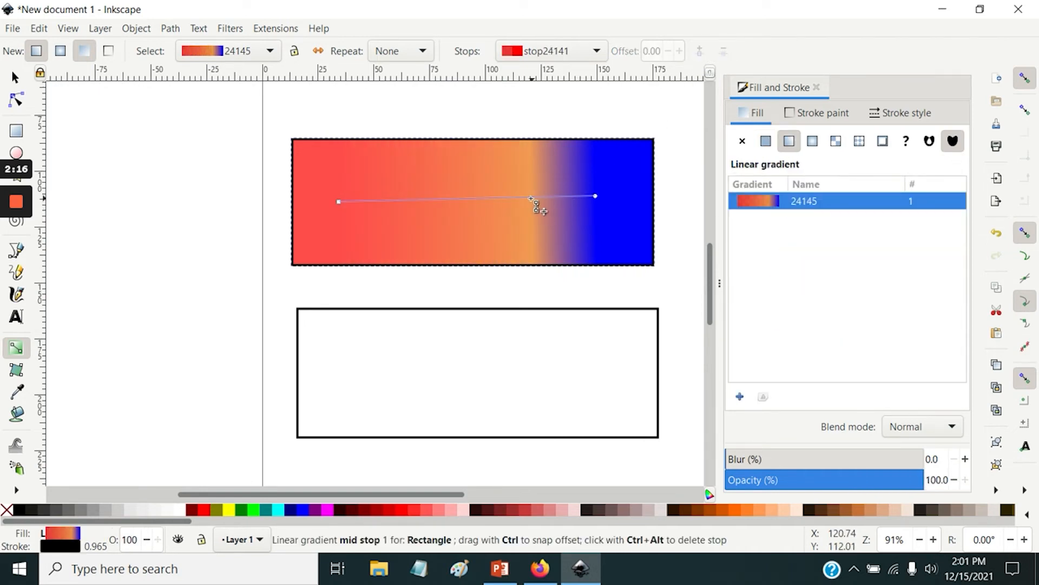
{"action": "left_click", "coordinate": [533, 198]}
{"action": "left_click", "coordinate": [724, 51]}
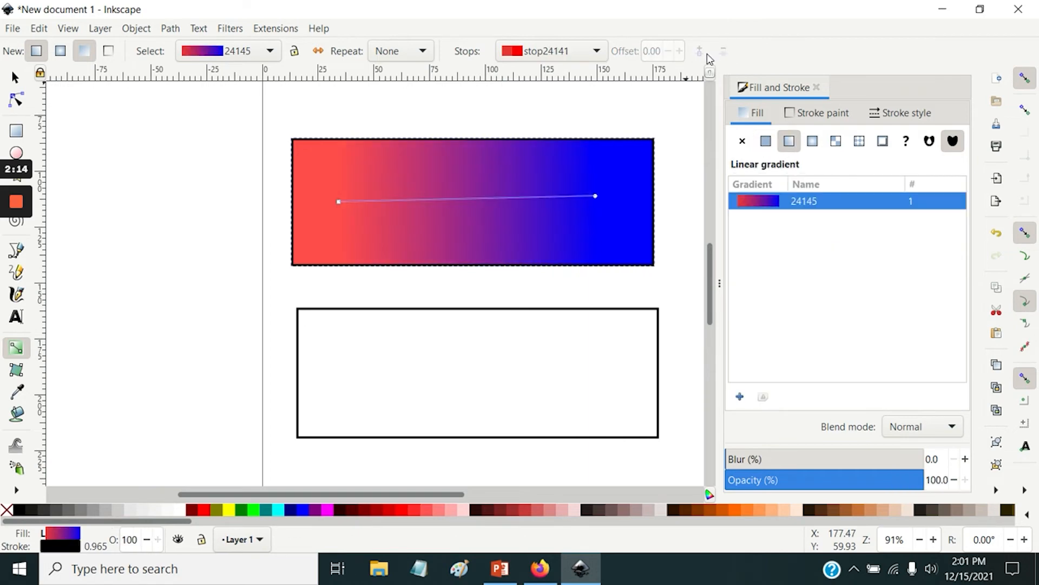
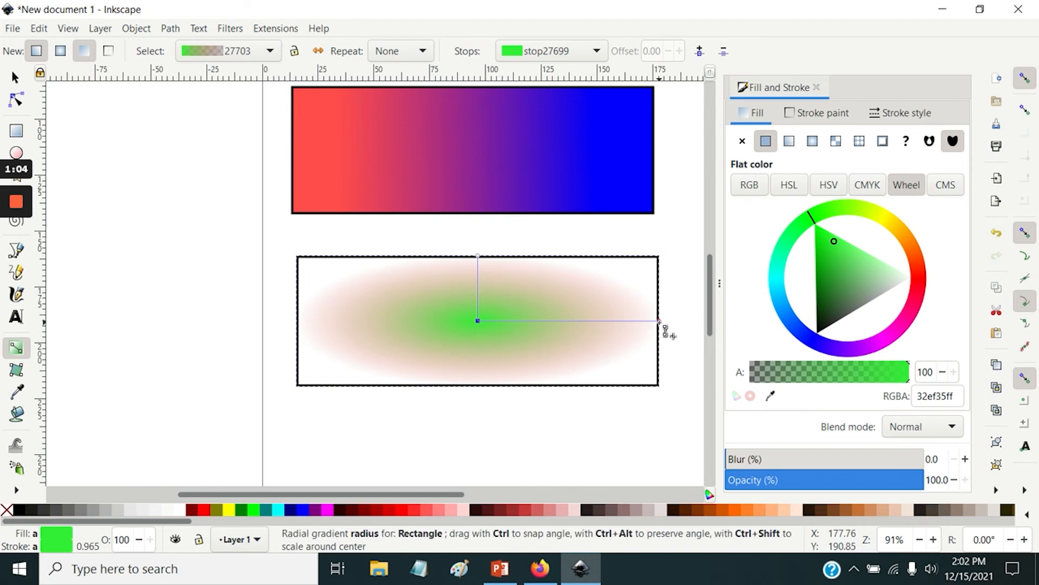
Set the outer stop of the lower rectangle's radial gradient to orange (ff6800) with alpha 61.
{"action": "left_click", "coordinate": [661, 324]}
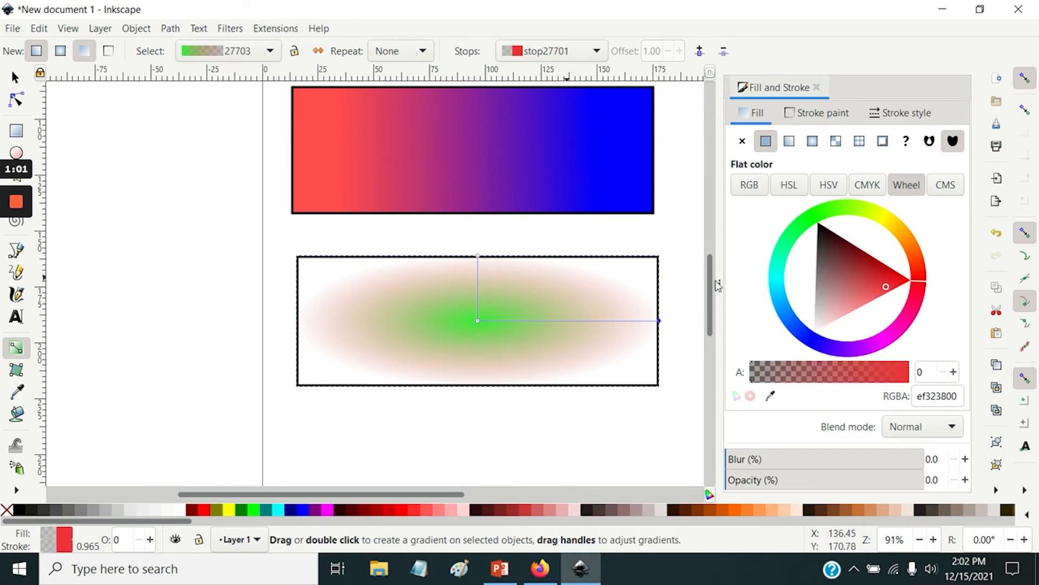
{"action": "mouse_move", "coordinate": [843, 258]}
{"action": "left_mouse_down"}
{"action": "mouse_move", "coordinate": [877, 288]}
{"action": "mouse_move", "coordinate": [912, 281]}
{"action": "left_mouse_up"}
{"action": "left_click", "coordinate": [919, 247]}
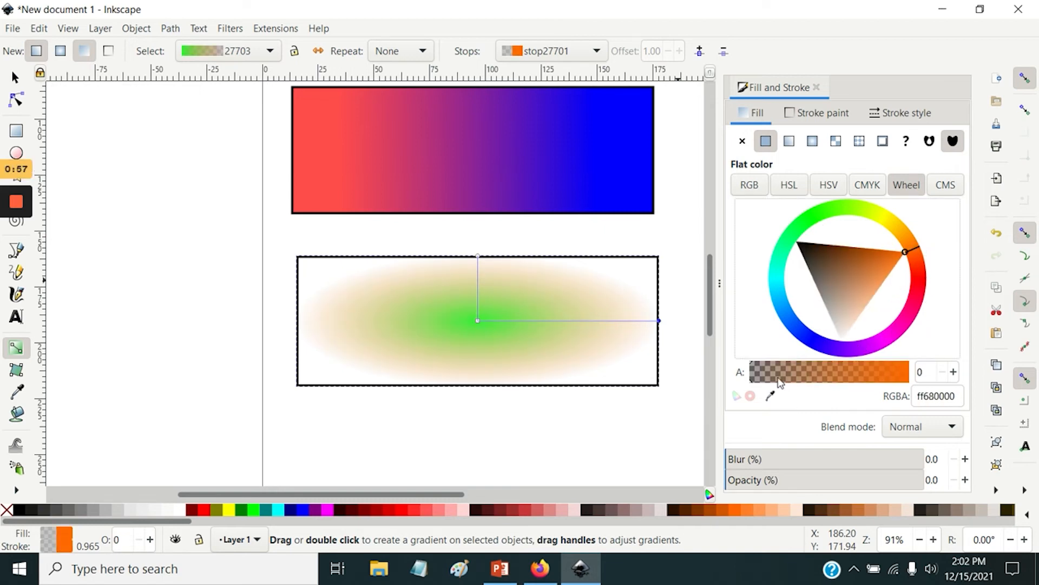
{"action": "left_click_drag", "start_coordinate": [752, 377], "coordinate": [847, 383]}
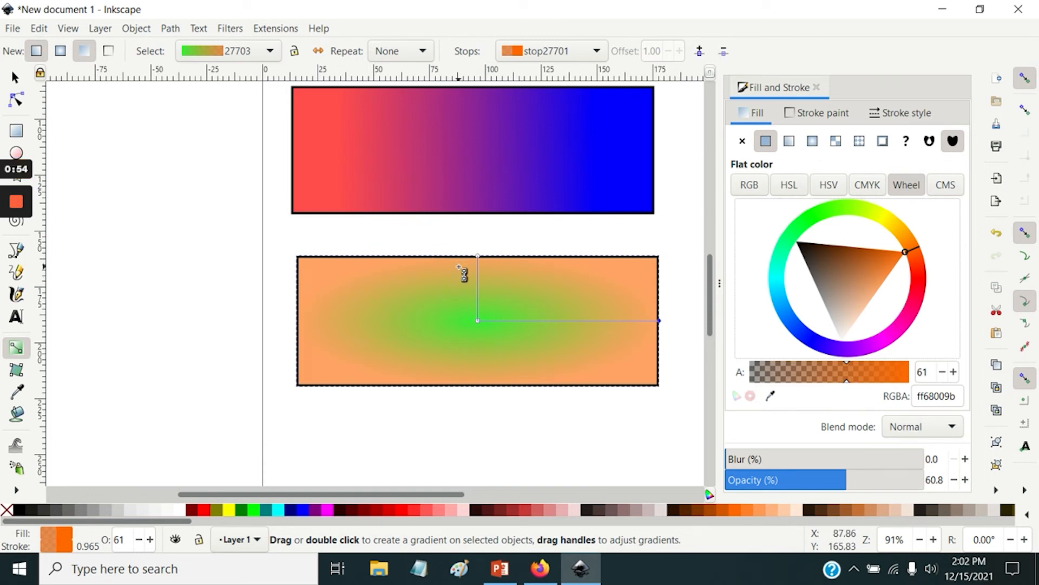
Reshape the lower rectangle's radial gradient with its radius handles, and move its centre near the rectangle's lower-left corner with the long radius pointing down.
{"action": "mouse_move", "coordinate": [478, 258]}
{"action": "left_mouse_down"}
{"action": "mouse_move", "coordinate": [487, 293]}
{"action": "mouse_move", "coordinate": [473, 276]}
{"action": "mouse_move", "coordinate": [483, 276]}
{"action": "left_mouse_up"}
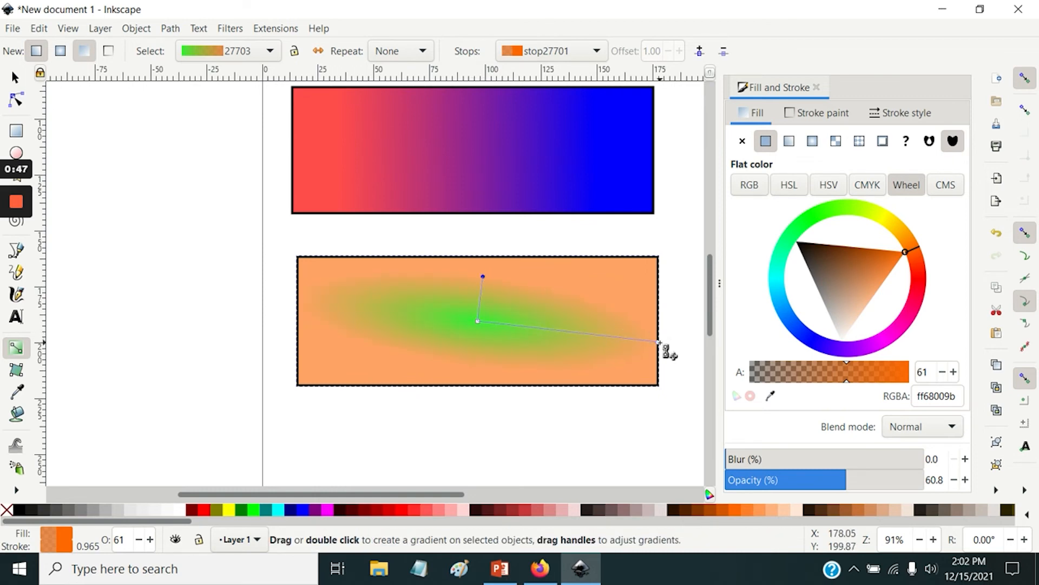
{"action": "left_click_drag", "start_coordinate": [658, 342], "coordinate": [643, 323]}
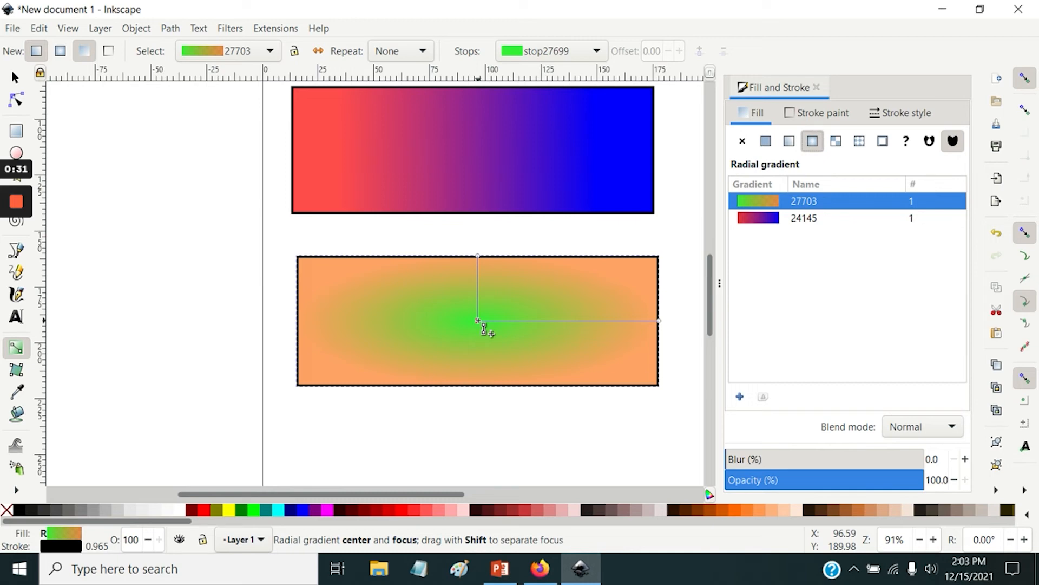
{"action": "left_click_drag", "start_coordinate": [477, 321], "coordinate": [337, 363]}
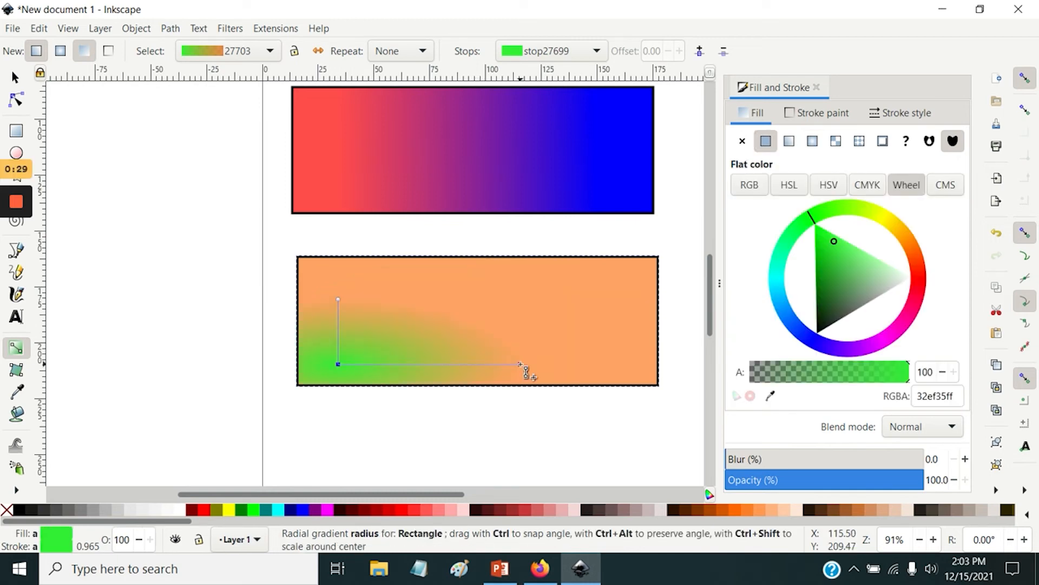
{"action": "left_click_drag", "start_coordinate": [525, 371], "coordinate": [299, 468]}
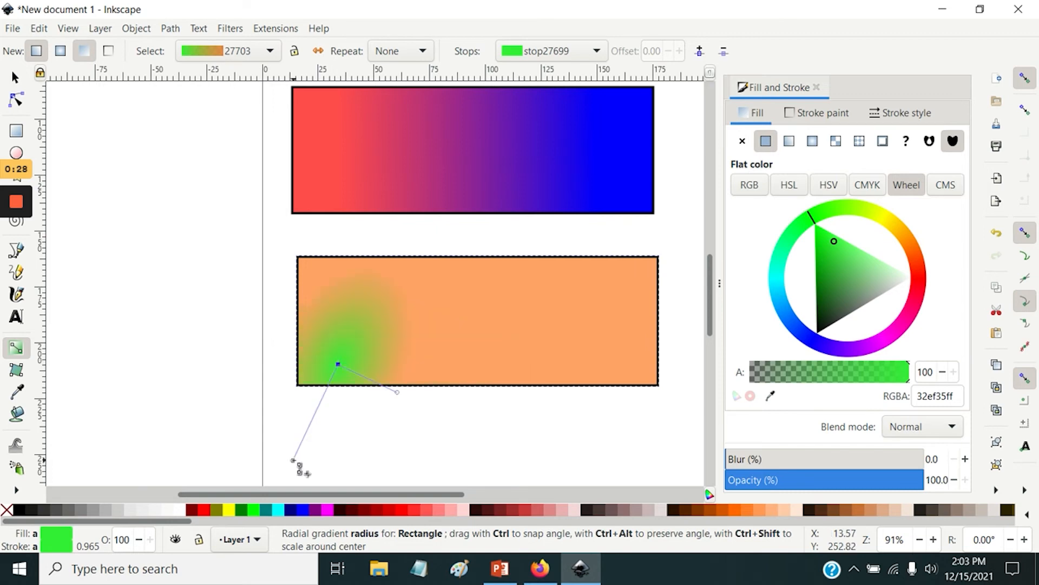
Rotate the long radius of the lower rectangle's radial gradient so that it points almost straight down.
{"action": "left_click_drag", "start_coordinate": [299, 468], "coordinate": [330, 491]}
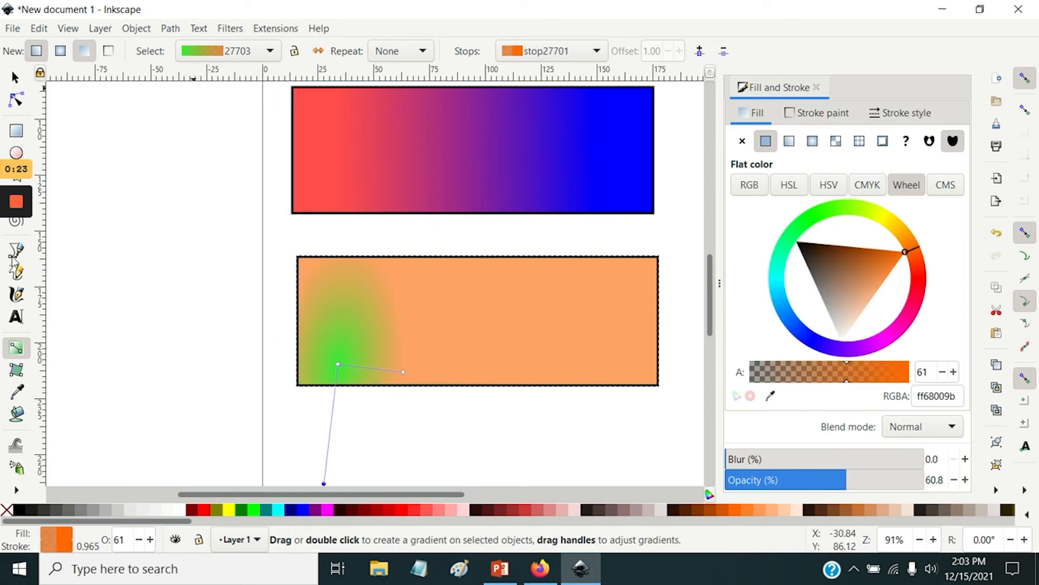
{"action": "mouse_move", "coordinate": [16, 204]}
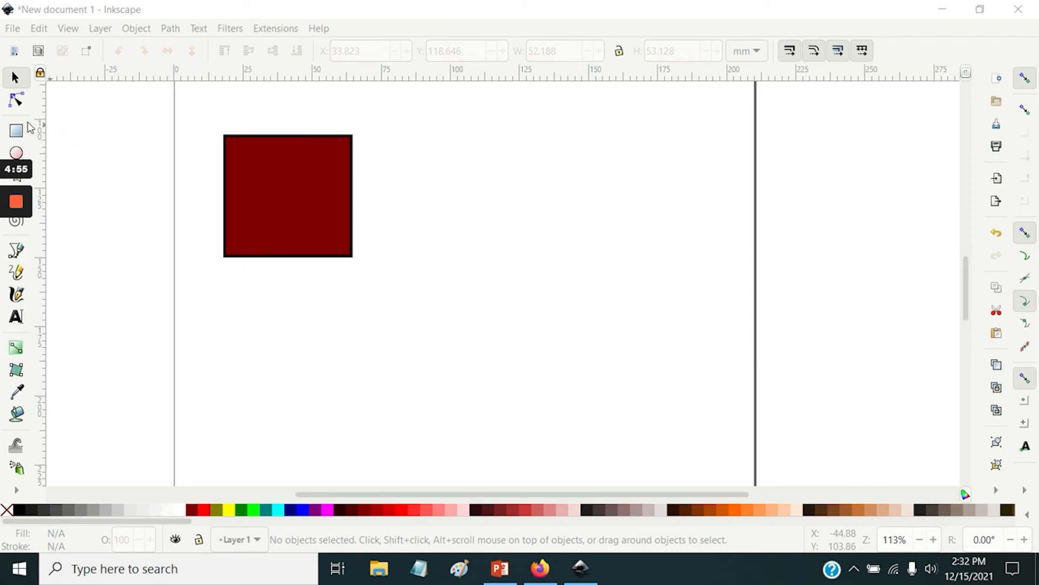
Draw a blue rectangle about 55 by 48 mm overlapping the dark red square and a purple one about 60 by 59 mm overlapping the blue one.
{"action": "left_click", "coordinate": [17, 130]}
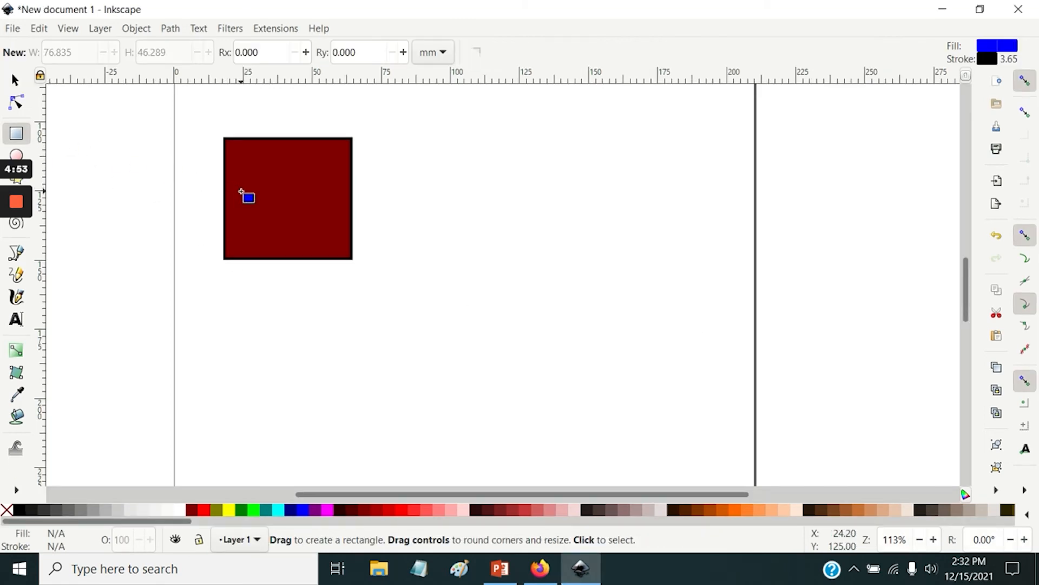
{"action": "left_click_drag", "start_coordinate": [256, 168], "coordinate": [395, 297]}
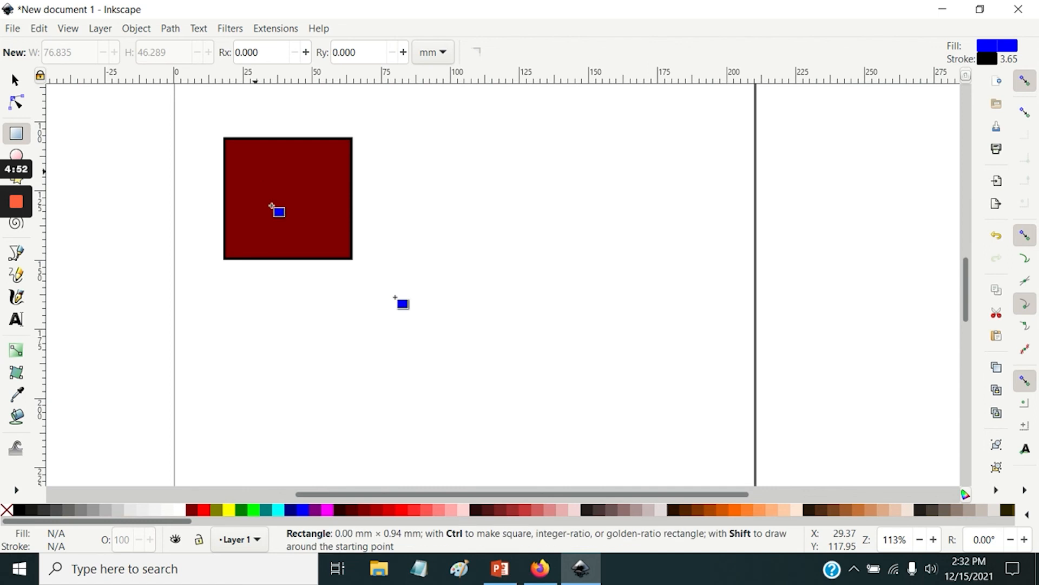
{"action": "left_click_drag", "start_coordinate": [394, 297], "coordinate": [405, 300]}
{"action": "left_click_drag", "start_coordinate": [302, 201], "coordinate": [469, 367]}
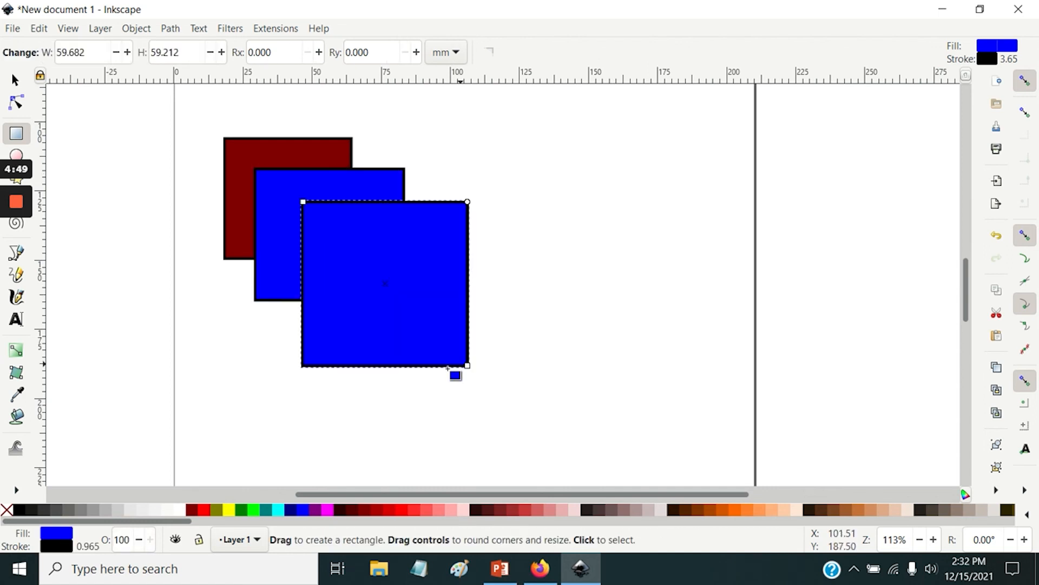
{"action": "left_click", "coordinate": [315, 510]}
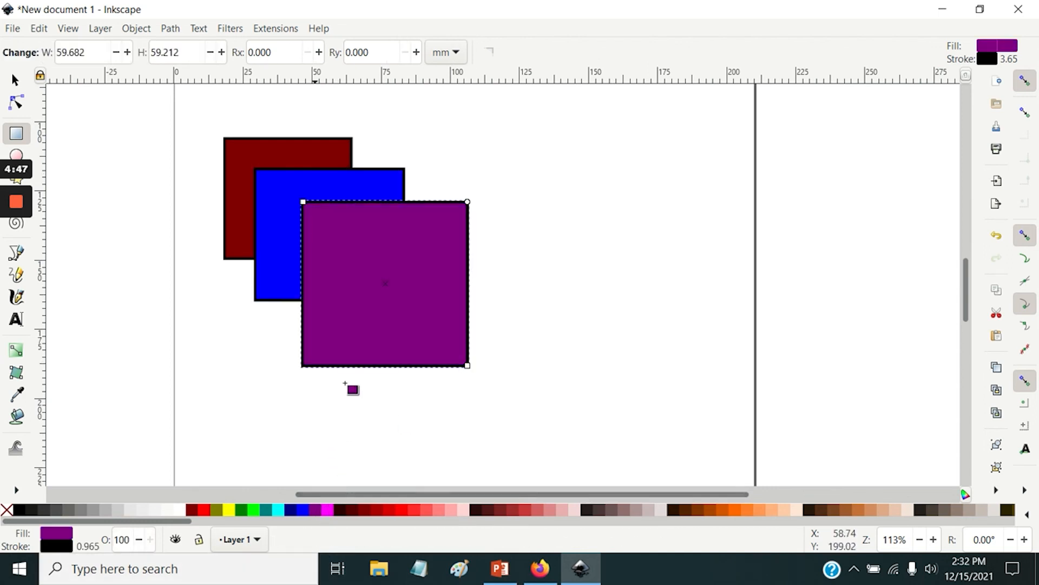
Draw a teal rectangle about 99 by 66 mm over the purple one and a yellow rectangle about 95 by 65 mm on top of the stack.
{"action": "left_click_drag", "start_coordinate": [343, 235], "coordinate": [618, 417]}
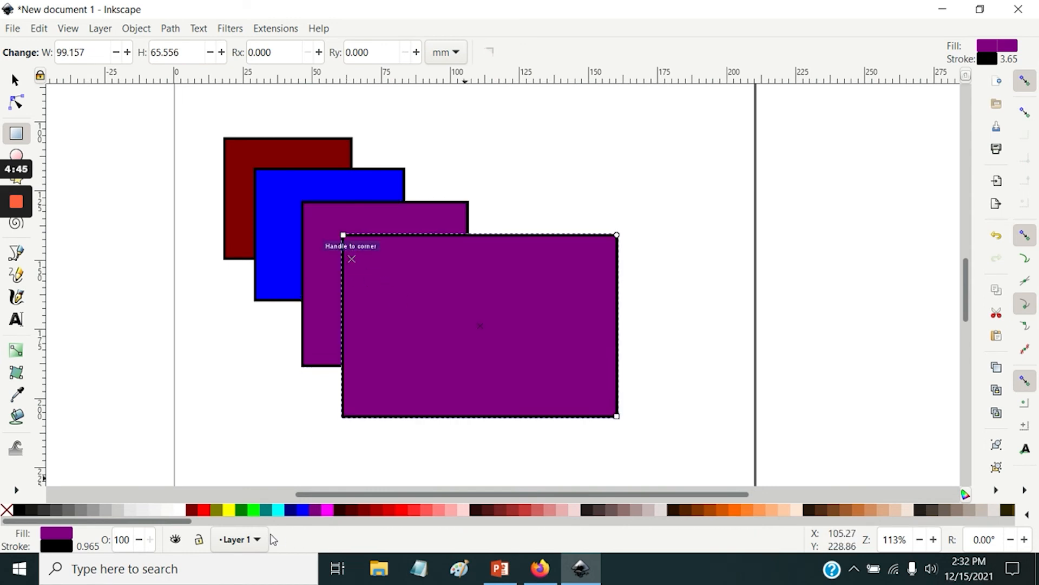
{"action": "left_click", "coordinate": [265, 510]}
{"action": "left_click_drag", "start_coordinate": [266, 510], "coordinate": [581, 330]}
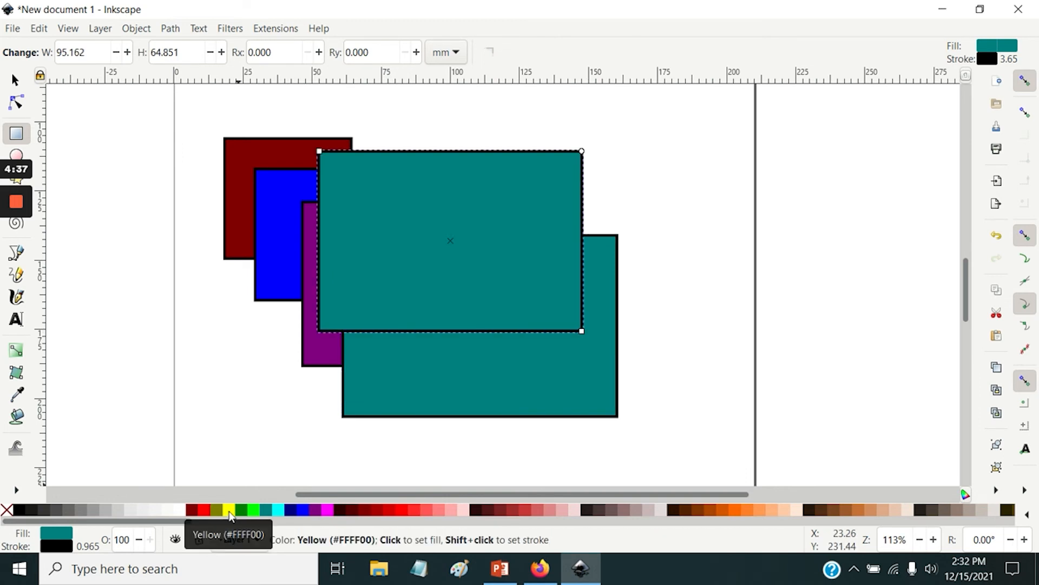
{"action": "left_click", "coordinate": [229, 510]}
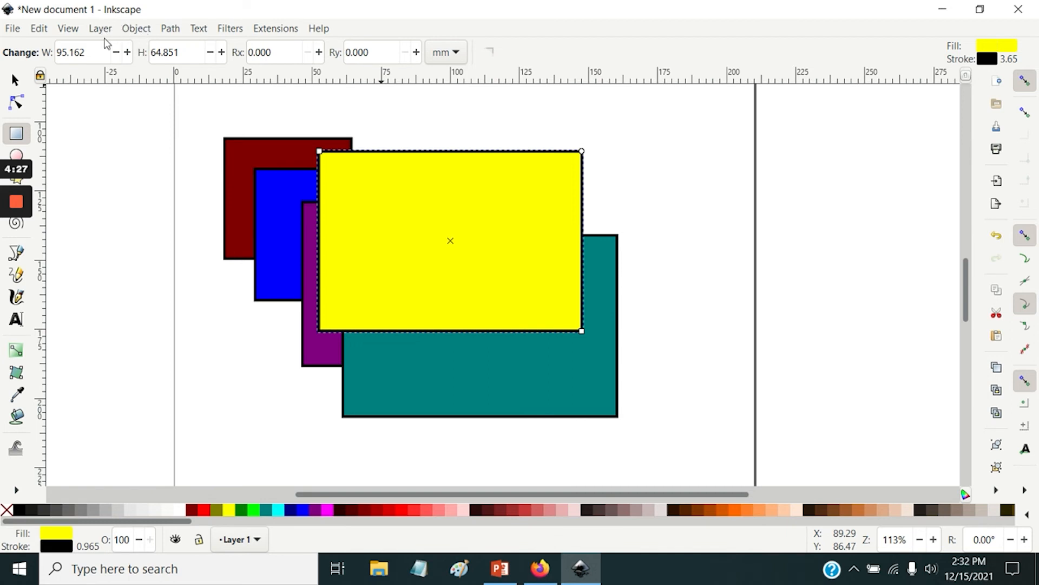
Lower the yellow rectangle one level at a time until it lies beneath all the other rectangles.
{"action": "left_click", "coordinate": [18, 80]}
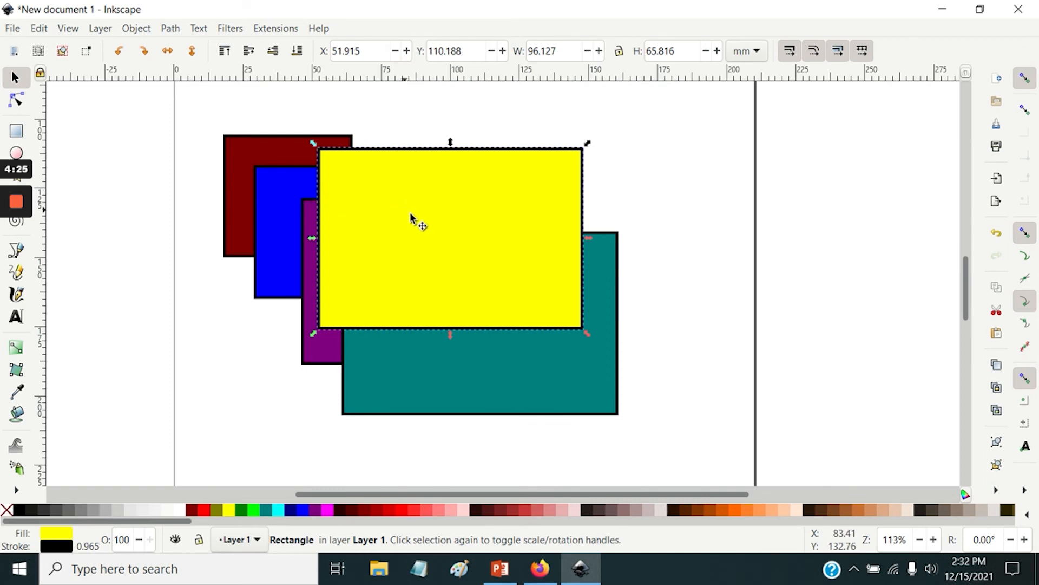
{"action": "left_click", "coordinate": [138, 29]}
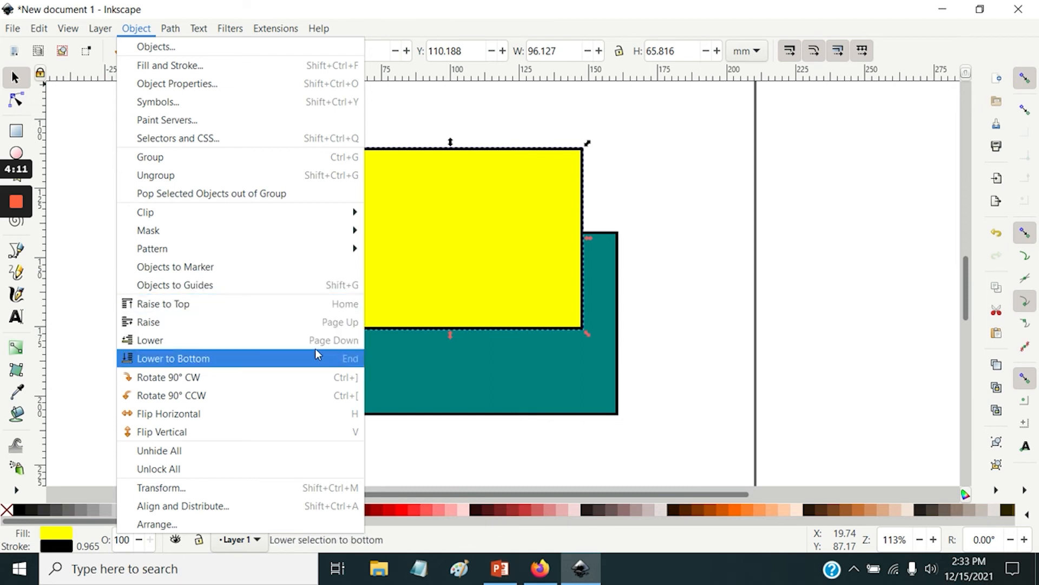
{"action": "left_click", "coordinate": [153, 343]}
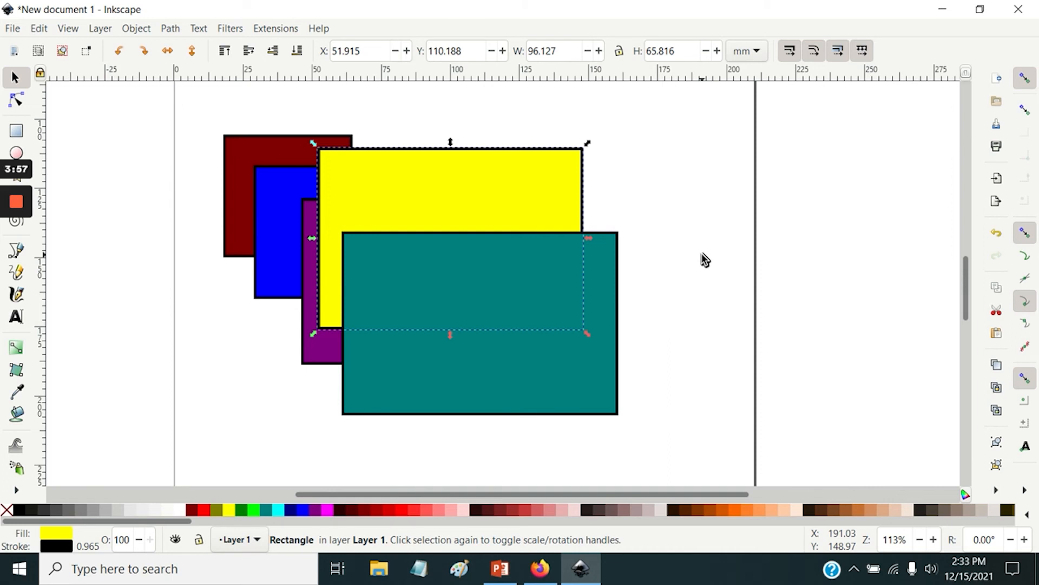
{"action": "key", "text": "Page_Down"}
{"action": "key", "text": "Page_Down"}
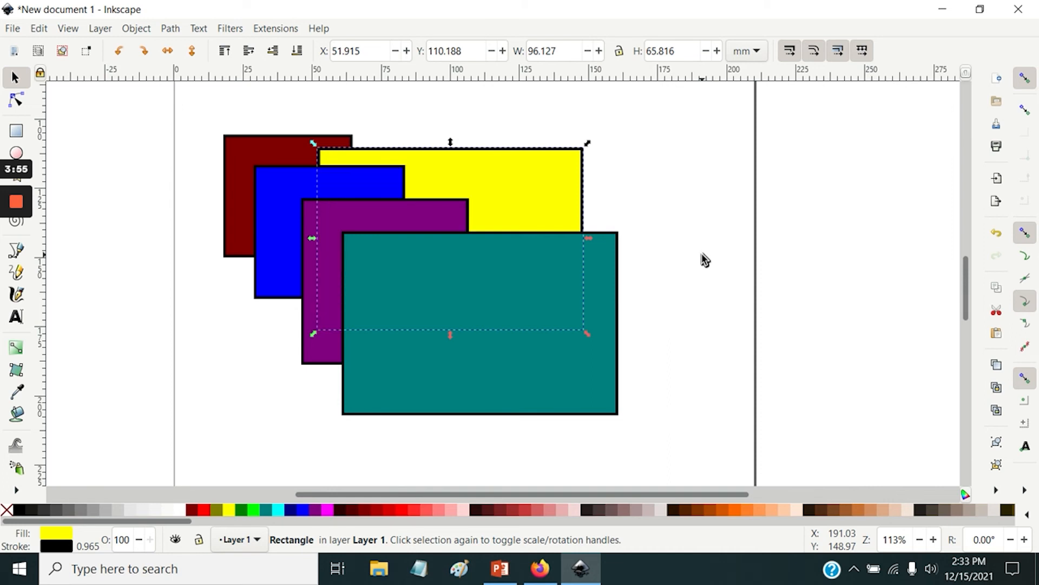
{"action": "key", "text": "Page_Down"}
Raise the yellow rectangle one level at a time until it lies above all the other rectangles.
{"action": "key", "text": "Page_Up"}
{"action": "key", "text": "Page_Up"}
{"action": "key", "text": "Page_Up"}
{"action": "key", "text": "Page_Up"}
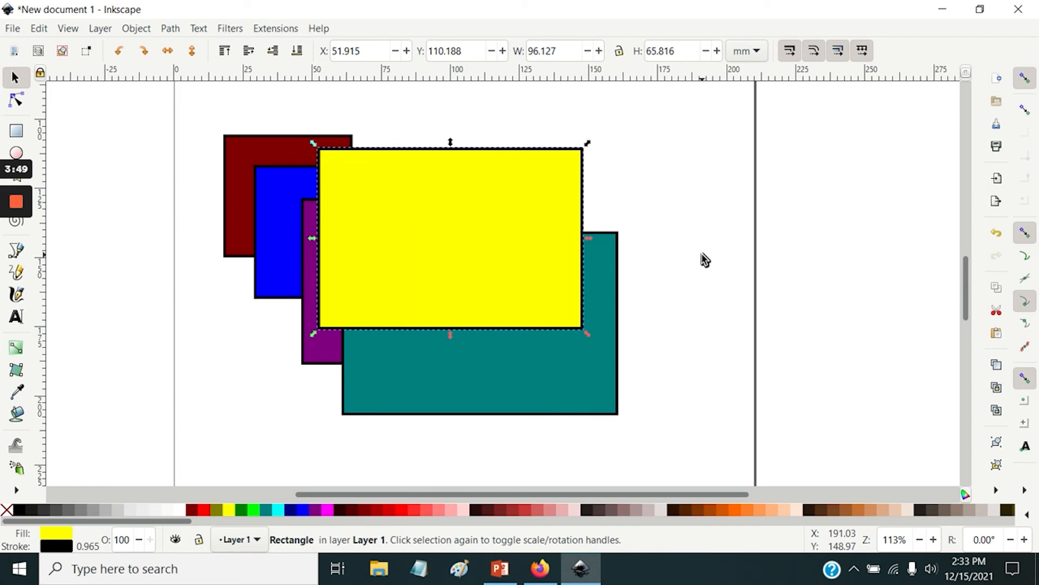
Send the yellow rectangle straight to the bottom of the stack and bring it straight back to the top.
{"action": "key", "text": "End"}
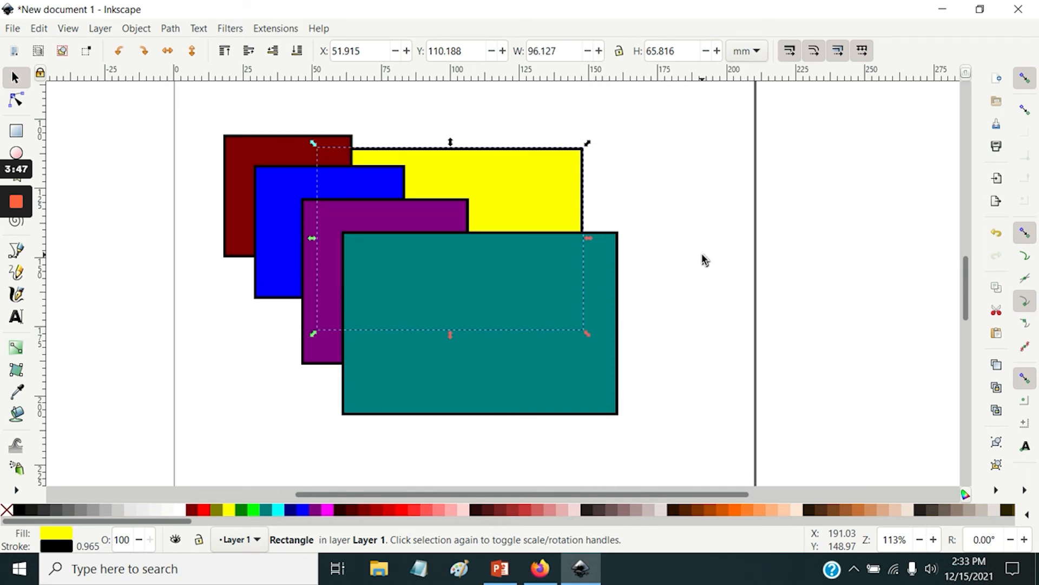
{"action": "key", "text": "Home"}
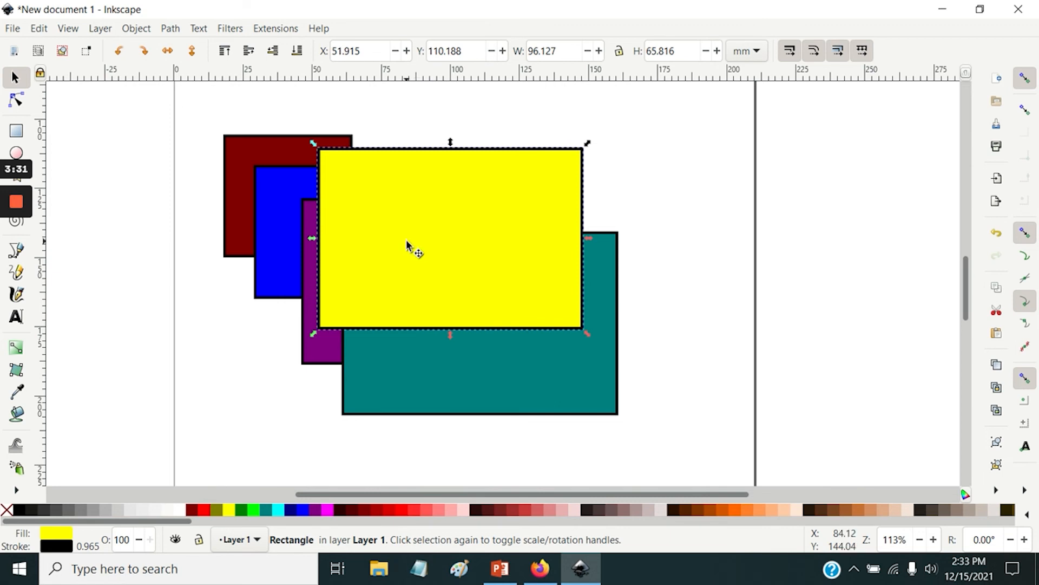
Show the Objects list and widen it enough to read the full object labels.
{"action": "left_click", "coordinate": [137, 30]}
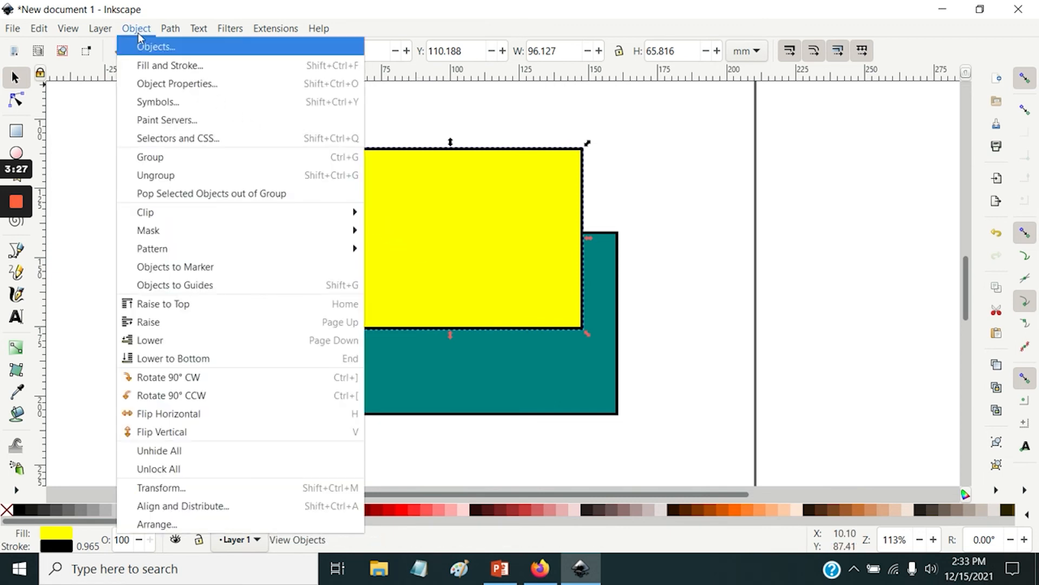
{"action": "left_click", "coordinate": [147, 49]}
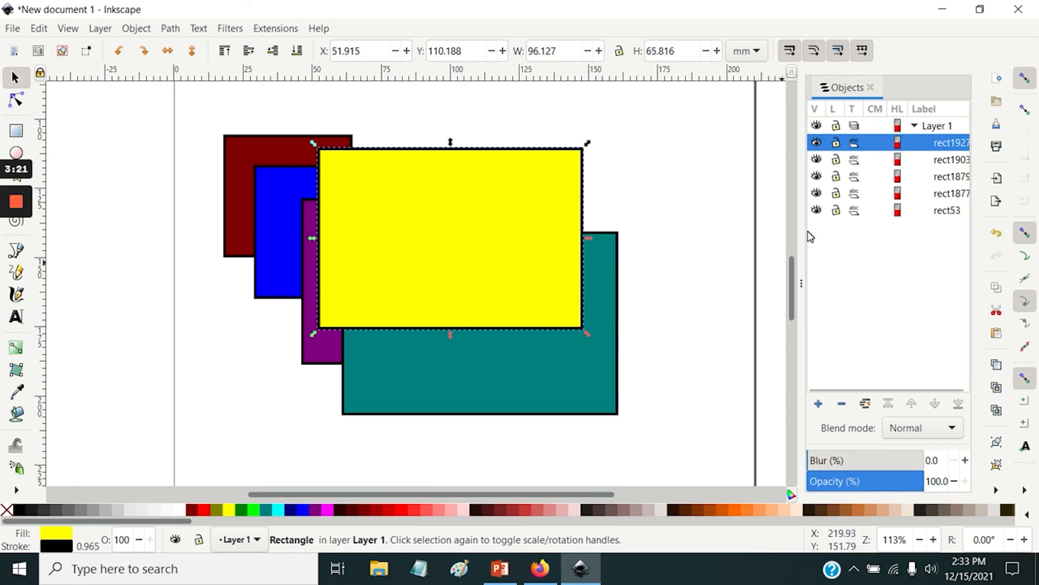
{"action": "left_click_drag", "start_coordinate": [800, 231], "coordinate": [784, 233]}
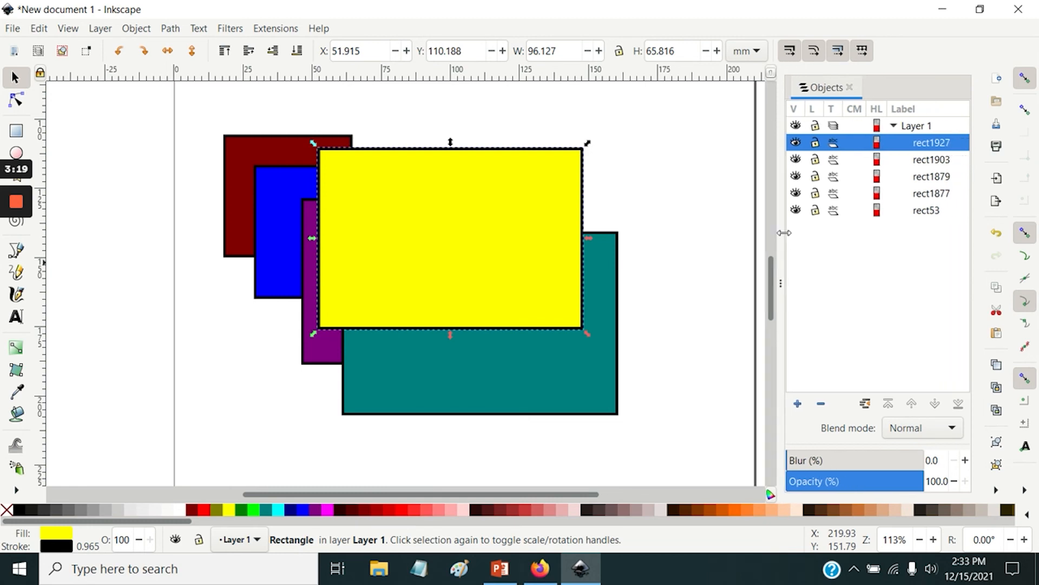
{"action": "left_click", "coordinate": [878, 160]}
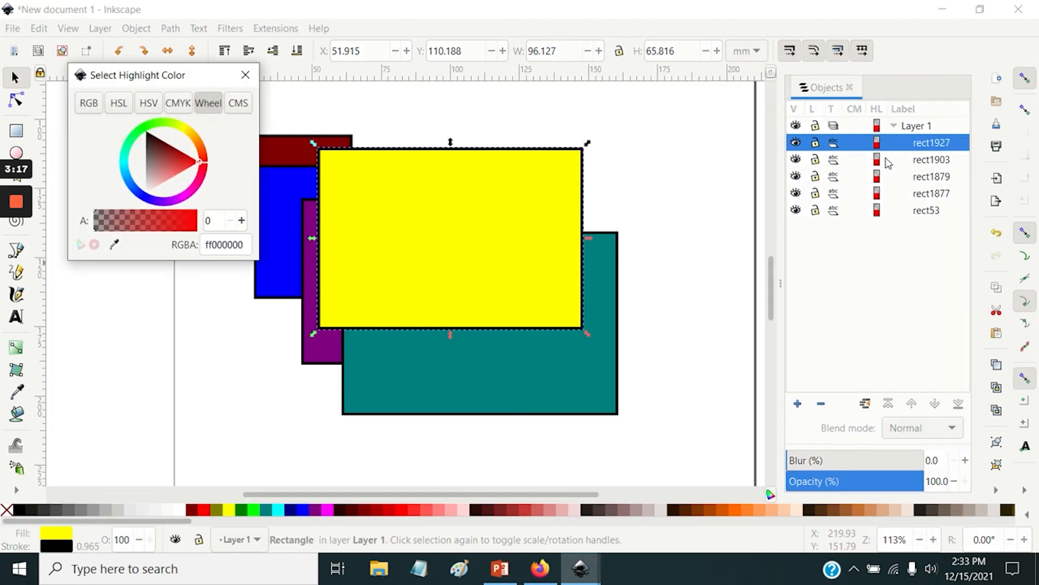
{"action": "left_click", "coordinate": [245, 75]}
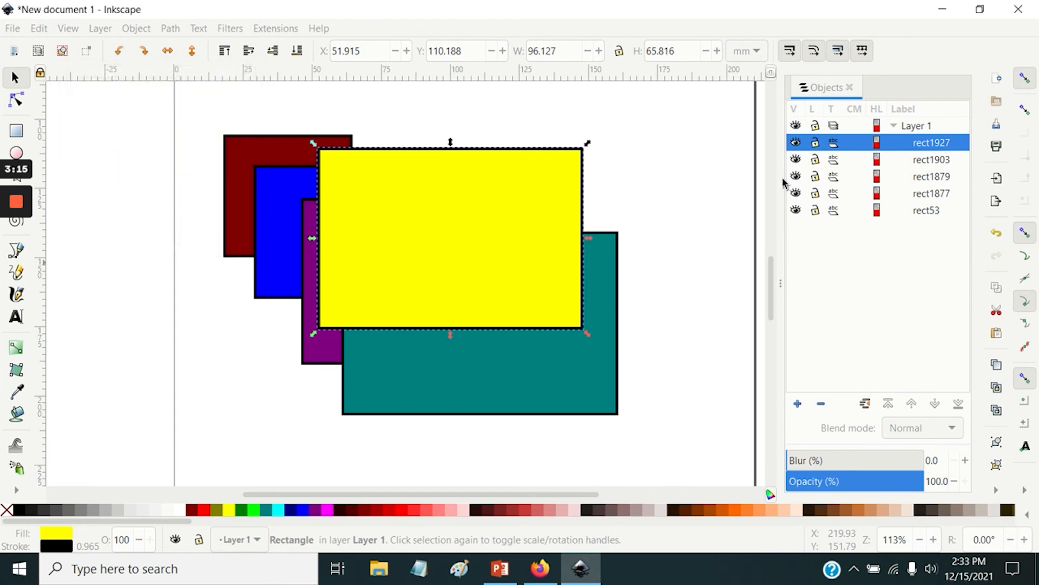
Select each rectangle in turn in the Objects list to match the entries with the stacking order, and close the list.
{"action": "left_click", "coordinate": [940, 166]}
{"action": "left_click", "coordinate": [938, 191]}
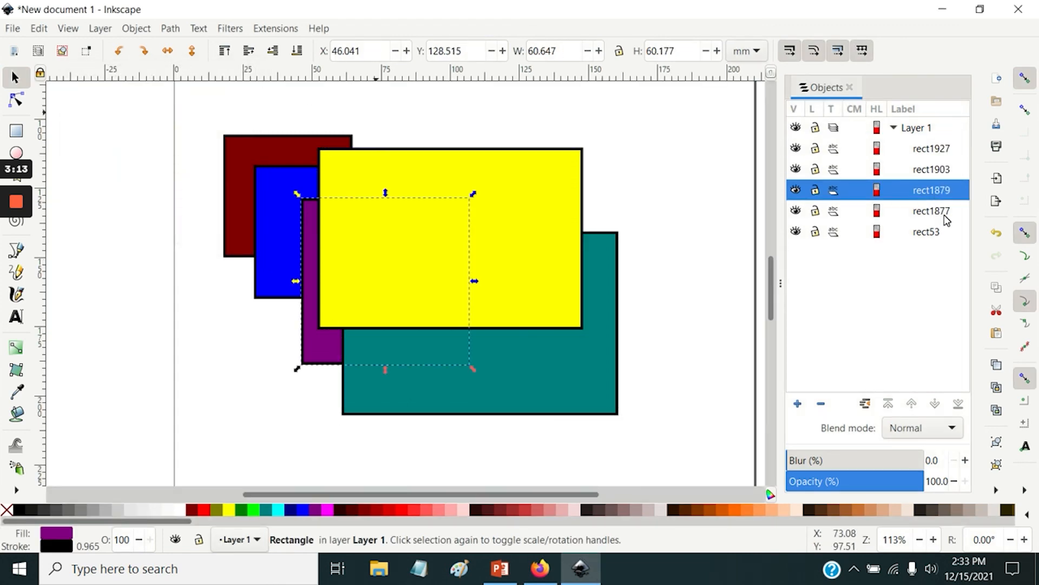
{"action": "left_click", "coordinate": [946, 216]}
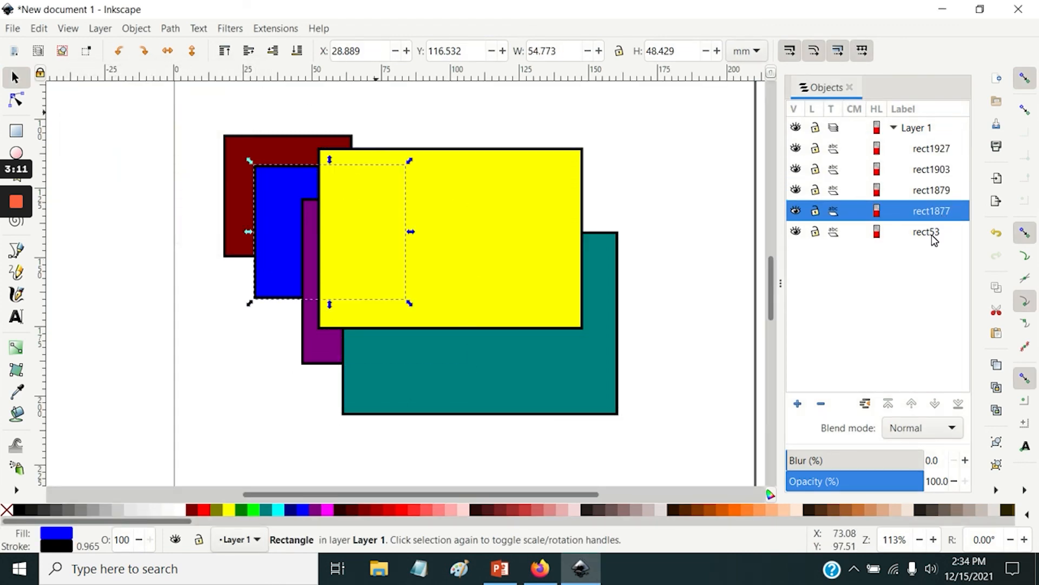
{"action": "left_click", "coordinate": [933, 238]}
{"action": "left_click", "coordinate": [929, 209]}
{"action": "left_click", "coordinate": [930, 191]}
{"action": "left_click", "coordinate": [931, 174]}
{"action": "left_click", "coordinate": [938, 150]}
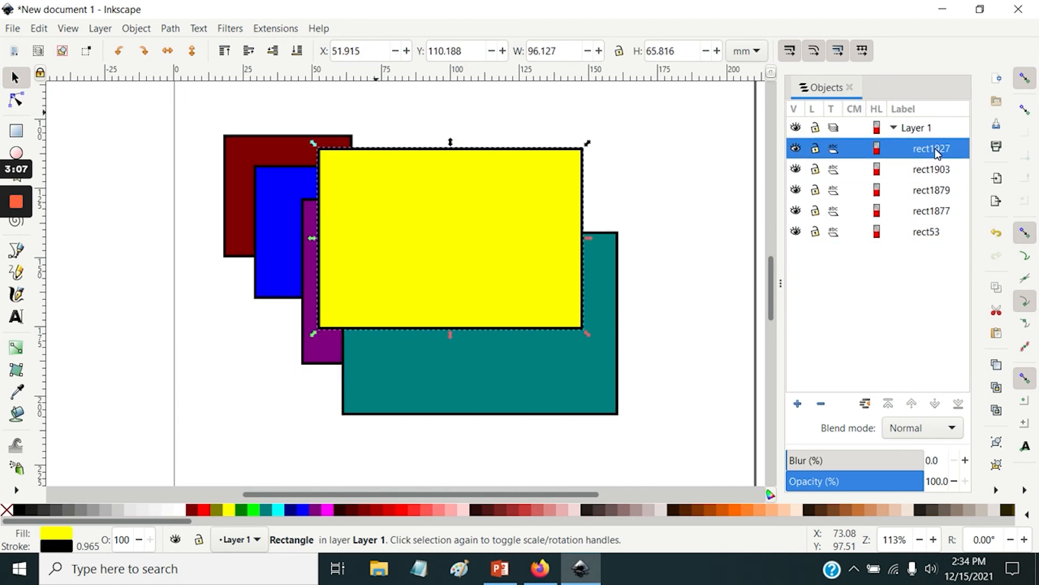
{"action": "left_click", "coordinate": [850, 88]}
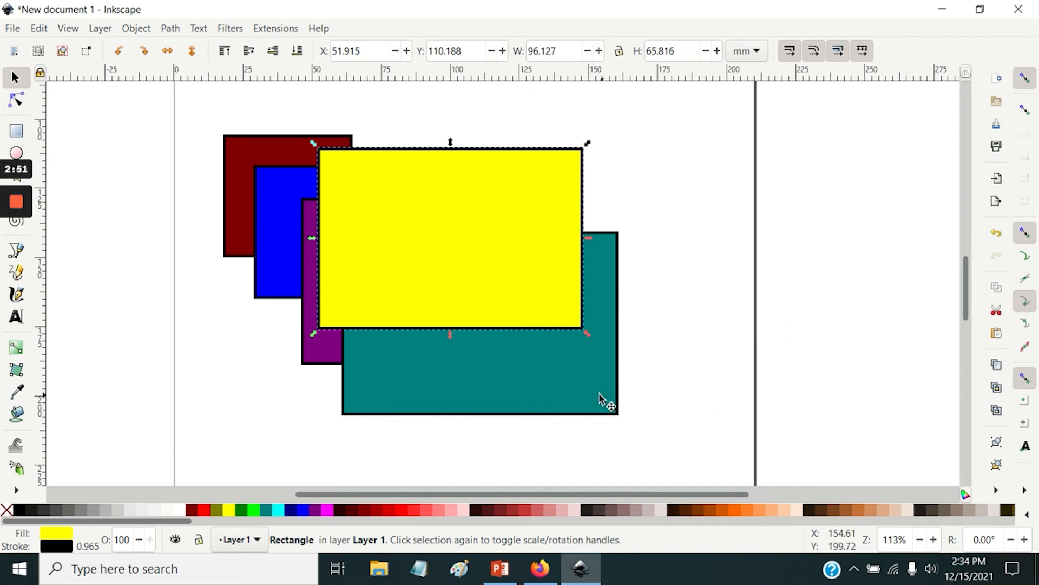
Add a new layer named "top" positioned above the current layer.
{"action": "left_click", "coordinate": [100, 29]}
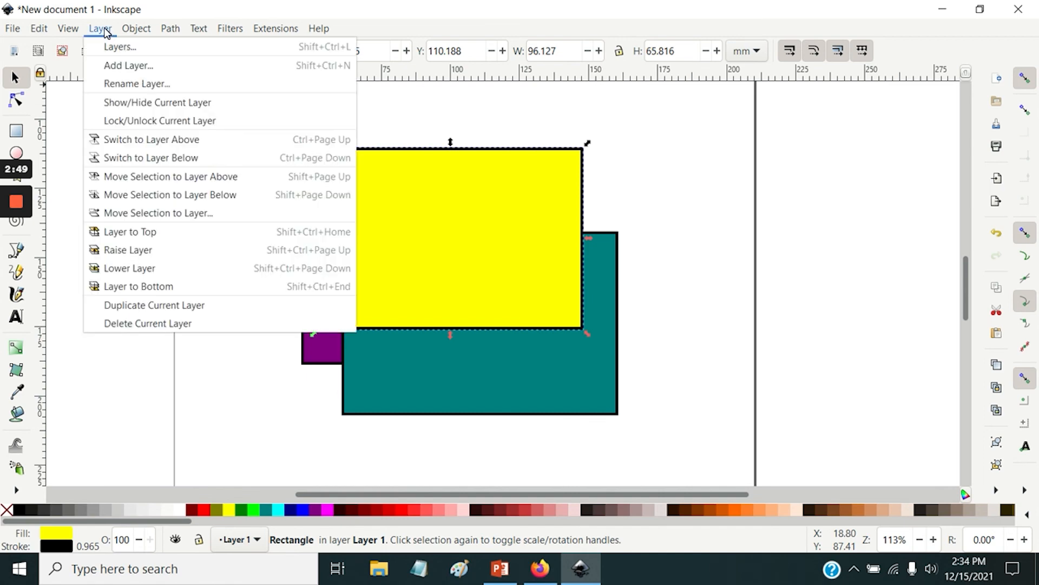
{"action": "left_click", "coordinate": [118, 65]}
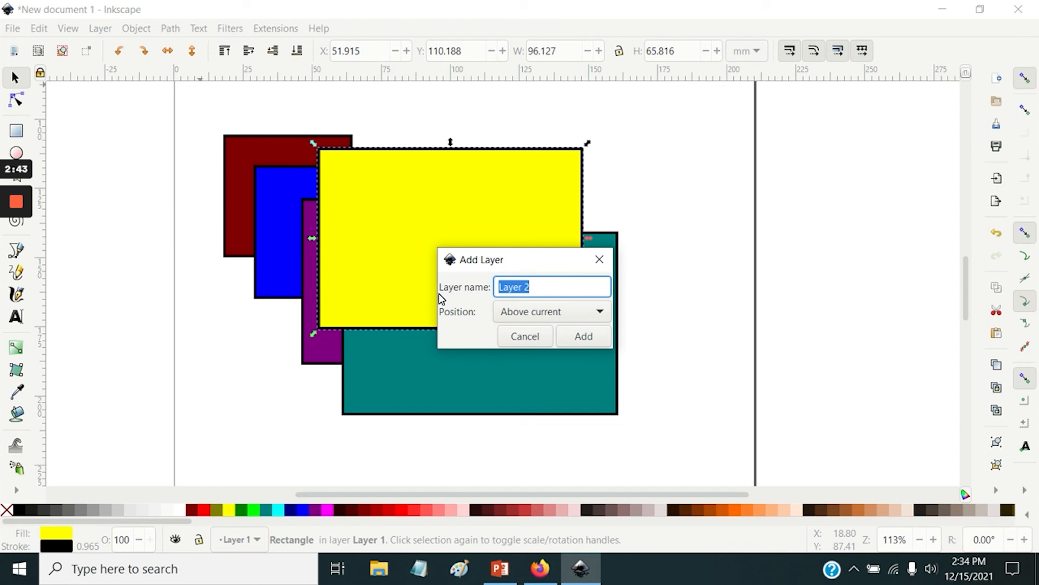
{"action": "type", "text": "top"}
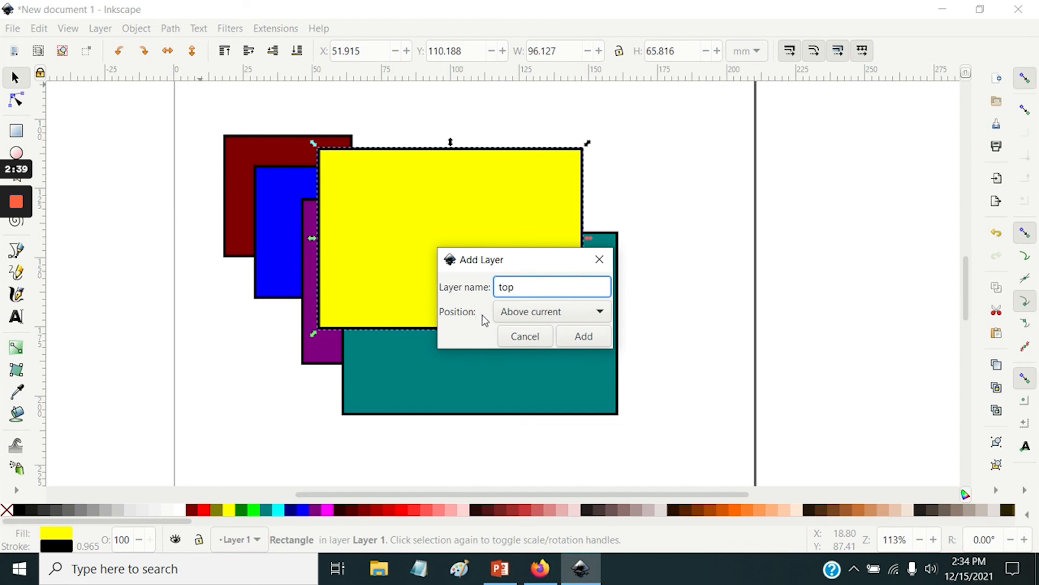
{"action": "left_click", "coordinate": [532, 318]}
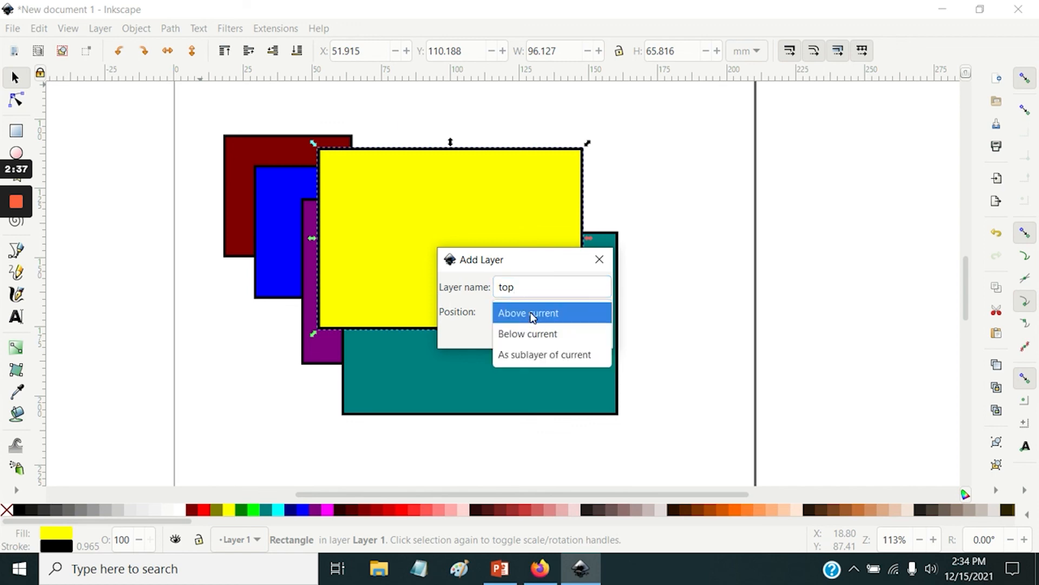
{"action": "left_click", "coordinate": [551, 269]}
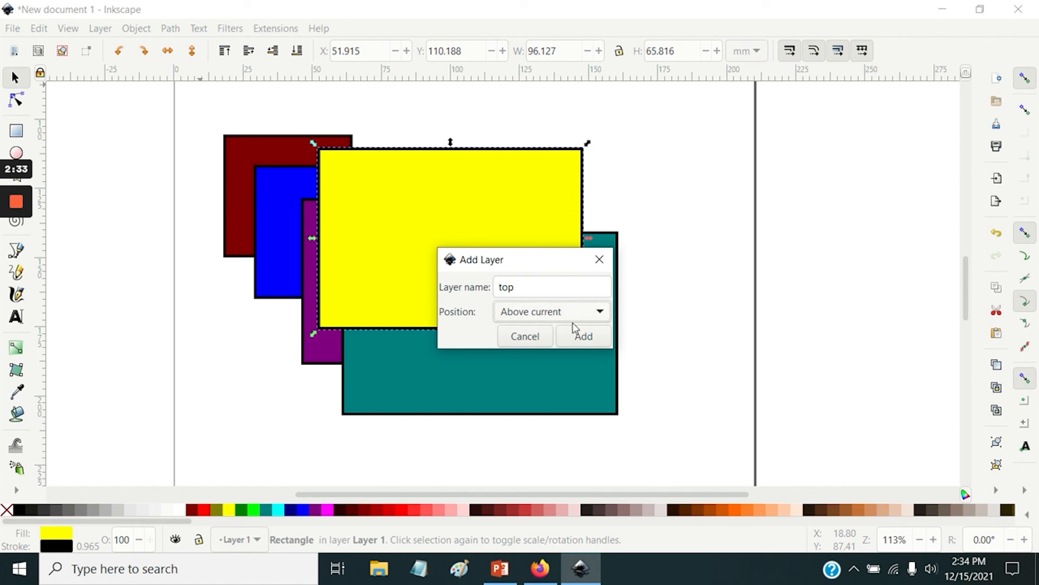
{"action": "left_click", "coordinate": [583, 337]}
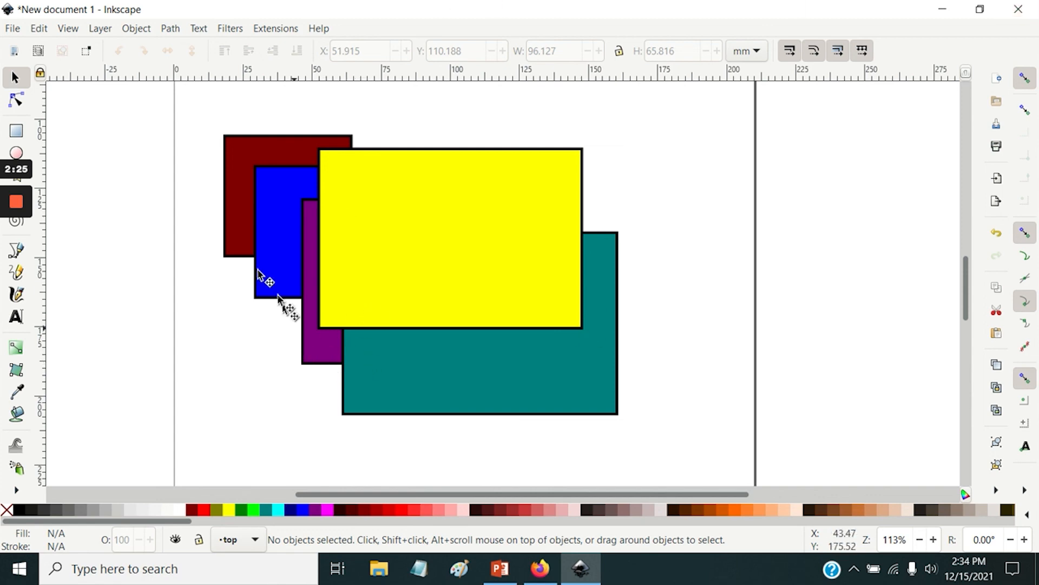
Draw a rectangle about 176 by 121 mm covering all the others on the "top" layer and fill it with orange (#FF6600).
{"action": "left_click", "coordinate": [23, 133]}
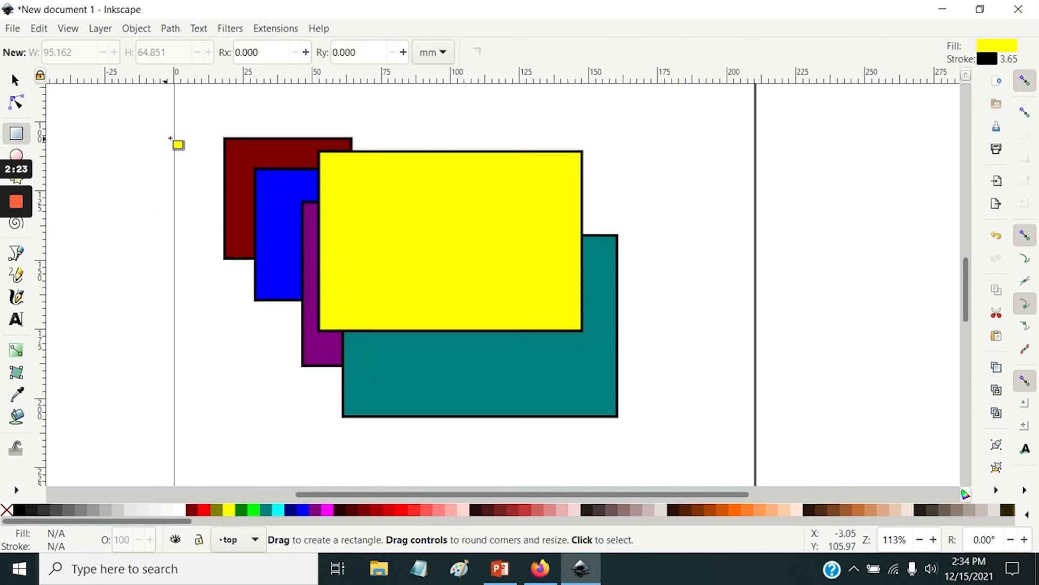
{"action": "left_click_drag", "start_coordinate": [200, 114], "coordinate": [686, 449]}
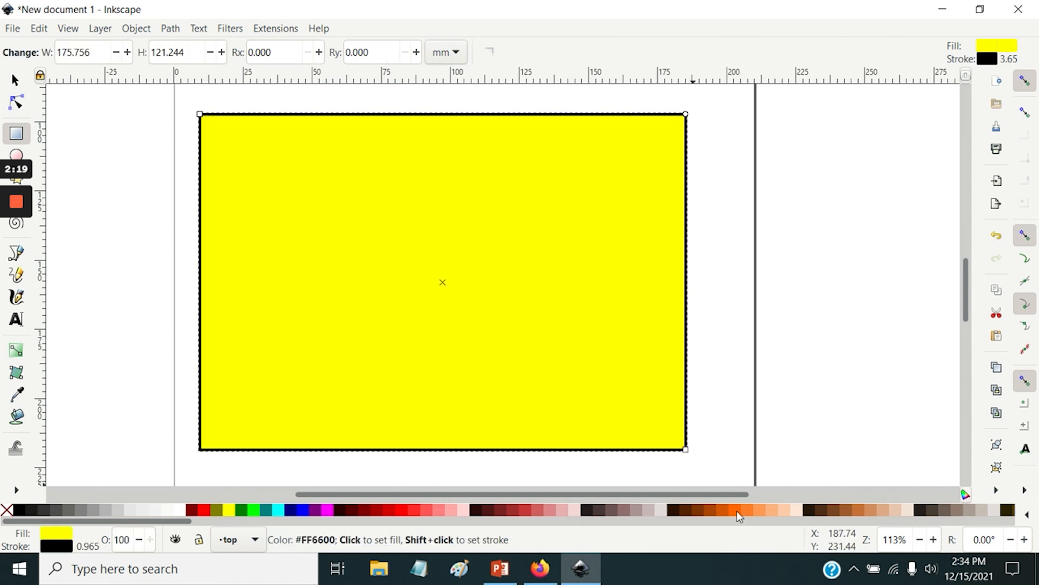
{"action": "left_click", "coordinate": [739, 515]}
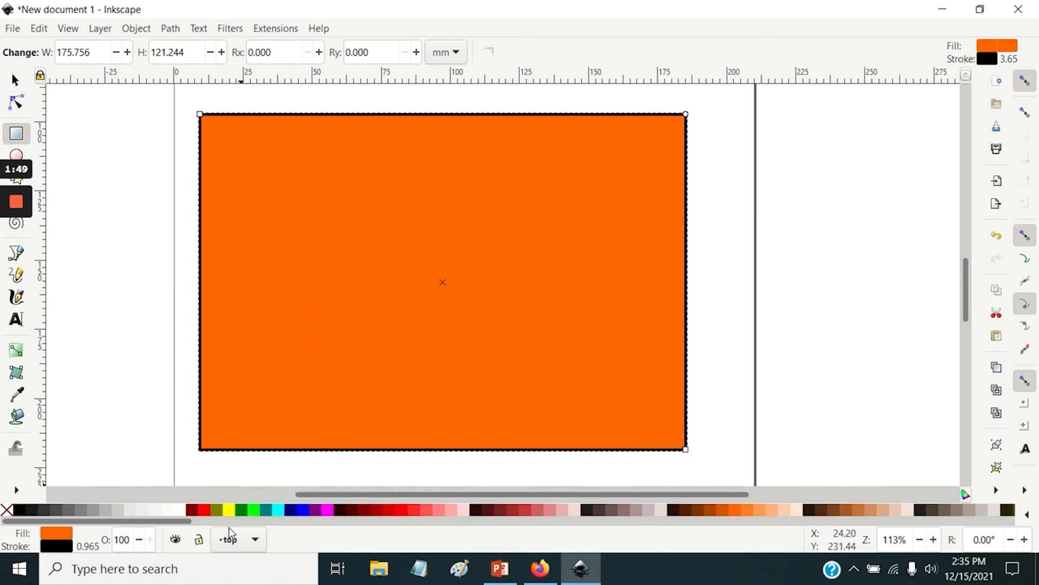
Hide the "top" layer.
{"action": "left_click", "coordinate": [176, 540]}
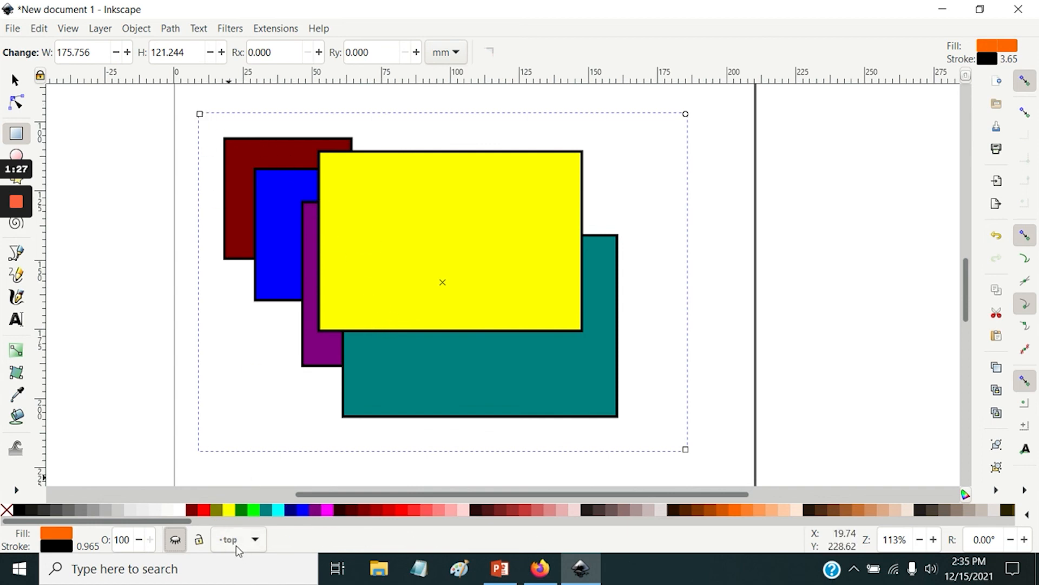
Select all the visible rectangles together by enclosing them in a selection box, and deselect them.
{"action": "left_click", "coordinate": [16, 81]}
{"action": "left_click_drag", "start_coordinate": [180, 101], "coordinate": [685, 462]}
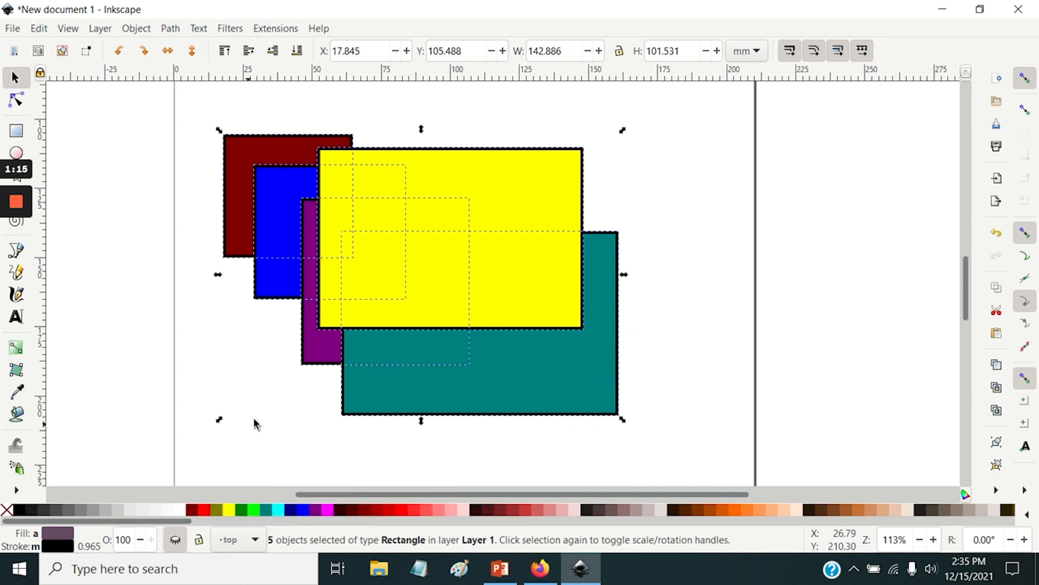
{"action": "left_click", "coordinate": [191, 342]}
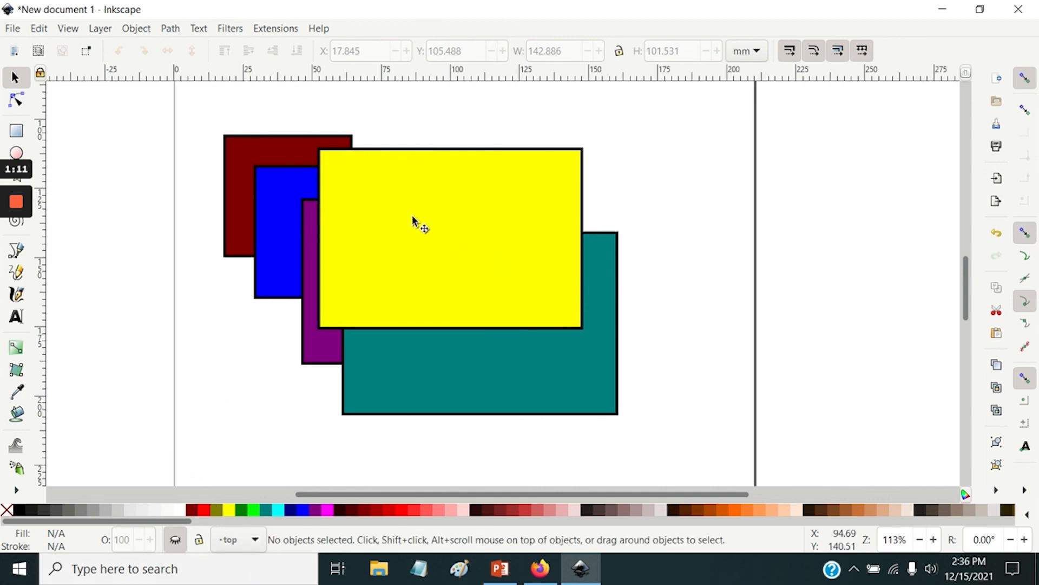
Make Layer 1 the current layer and lock it.
{"action": "left_click", "coordinate": [253, 542]}
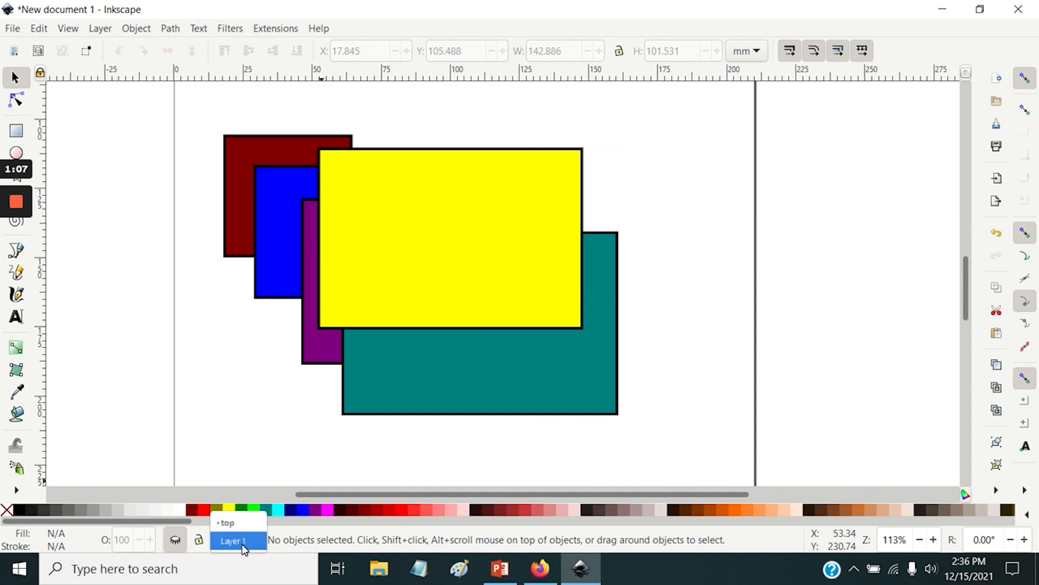
{"action": "left_click", "coordinate": [239, 546]}
{"action": "left_click", "coordinate": [198, 539]}
Switch back to the "top" layer and make it visible again.
{"action": "left_click", "coordinate": [265, 542]}
{"action": "left_click", "coordinate": [250, 526]}
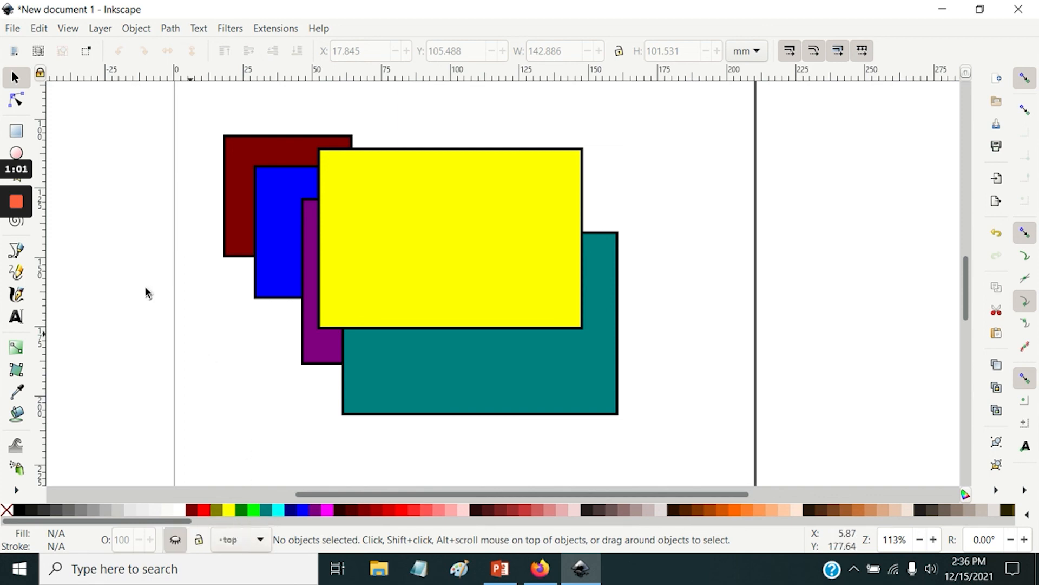
{"action": "left_click", "coordinate": [175, 539]}
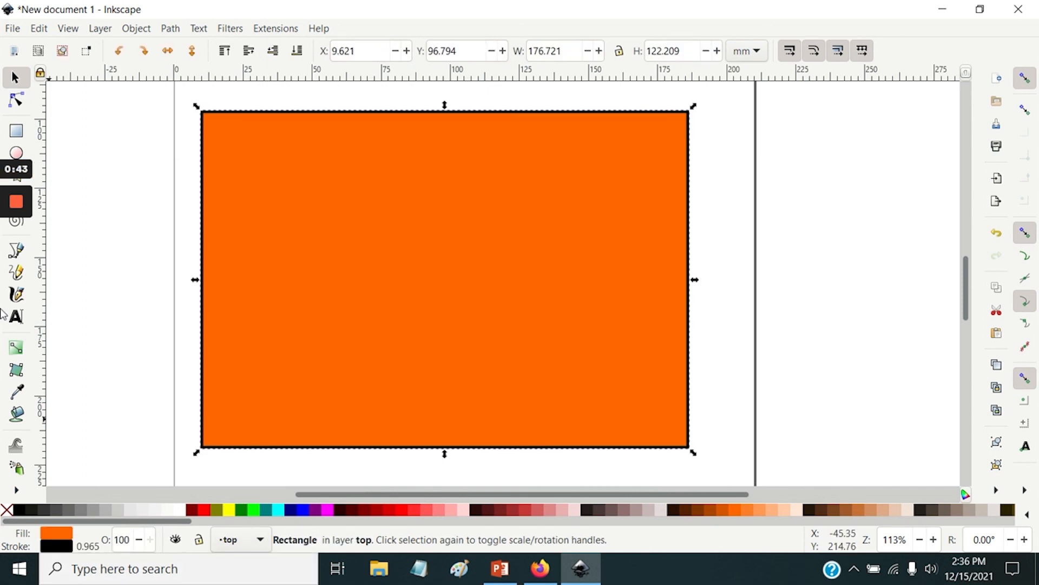
Show the list of layers and make Layer 1 current in it, followed by the "top" layer.
{"action": "left_click", "coordinate": [100, 29]}
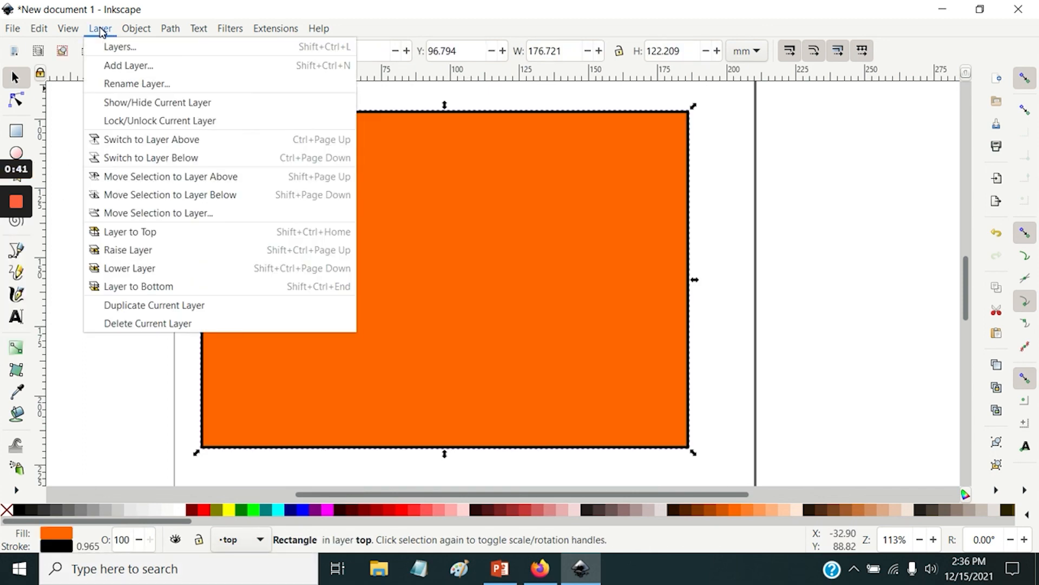
{"action": "left_click", "coordinate": [119, 48]}
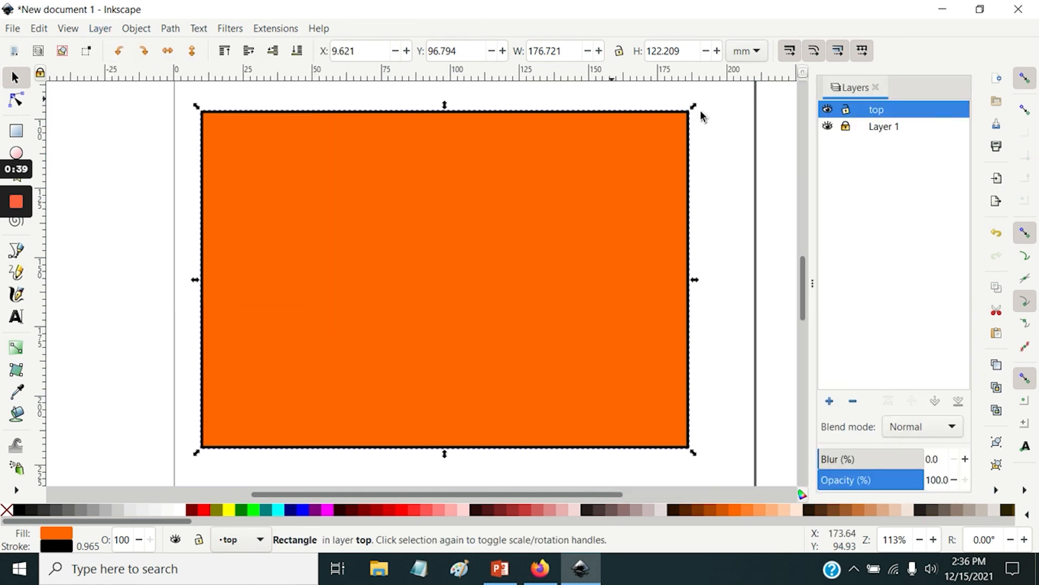
{"action": "left_click", "coordinate": [882, 130]}
{"action": "left_click", "coordinate": [902, 114]}
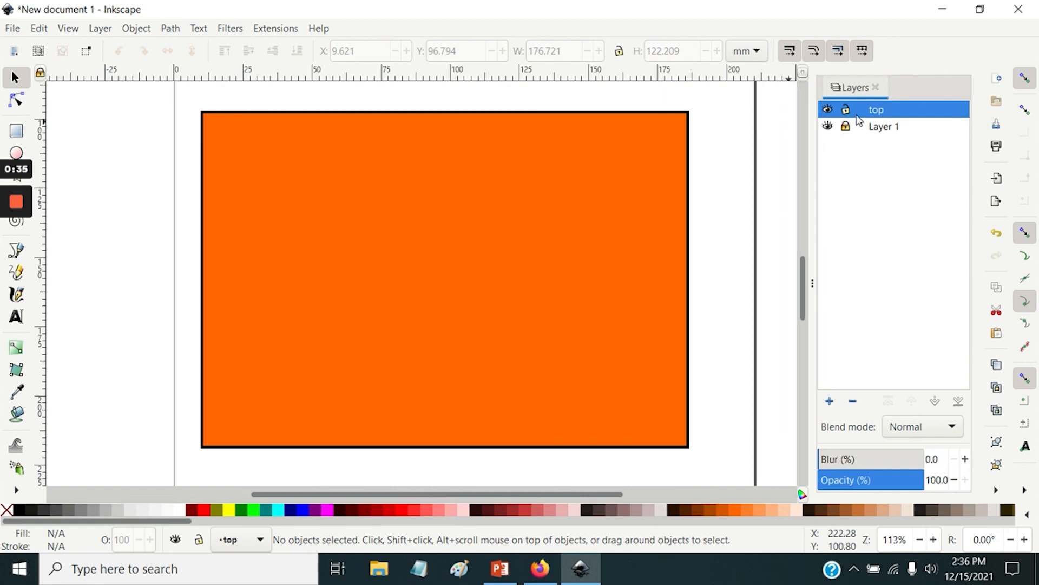
Hide and reshow both the "top" layer and Layer 1 from the layers list, and lock the "top" layer.
{"action": "left_click", "coordinate": [831, 111]}
{"action": "left_click", "coordinate": [832, 111]}
{"action": "left_click", "coordinate": [845, 111]}
{"action": "left_click", "coordinate": [844, 112]}
{"action": "left_click", "coordinate": [831, 127]}
{"action": "left_click", "coordinate": [828, 128]}
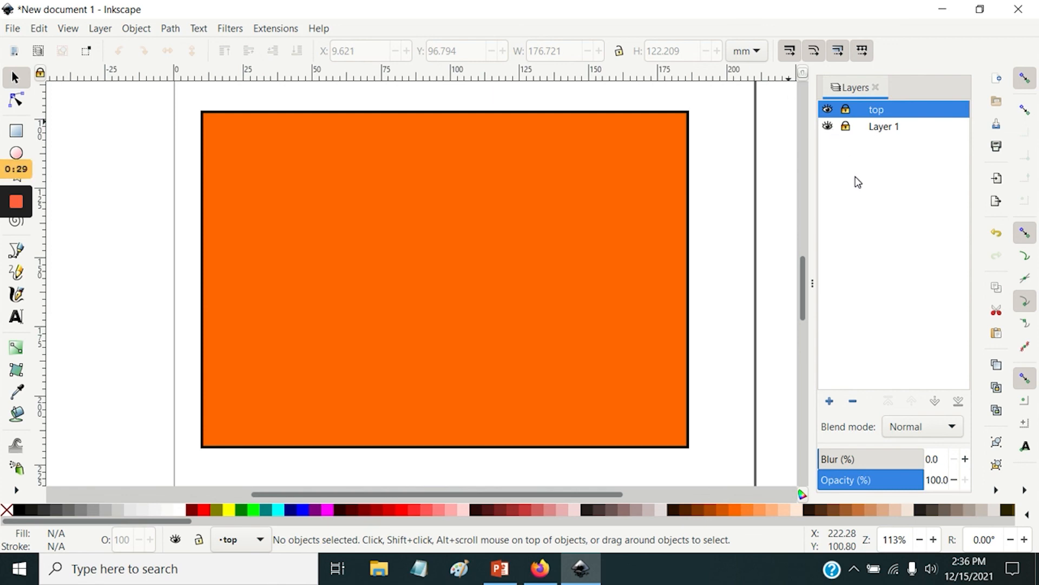